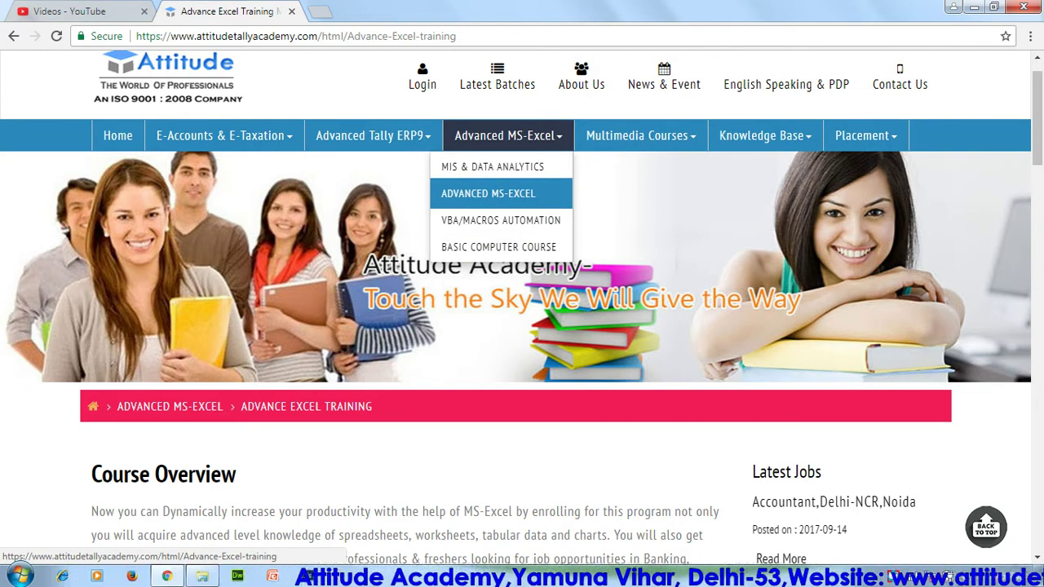
Scroll the Advance Excel Training page down to the Course Overview section
scroll(522, 326, "down", 2)
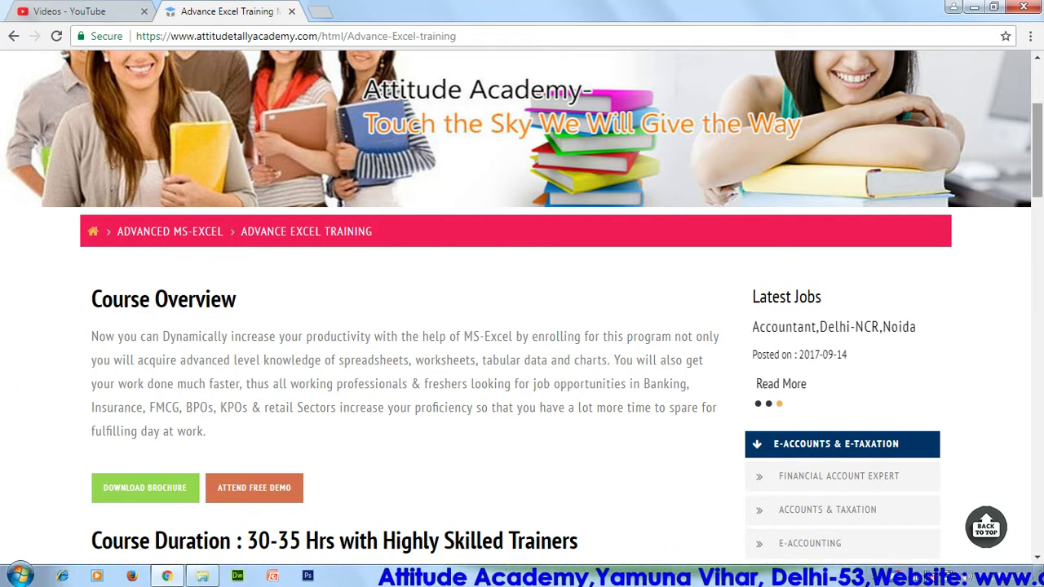
Scroll down past Course Duration and the Functions list to the MACRO sections
scroll(523, 308, "down", 2)
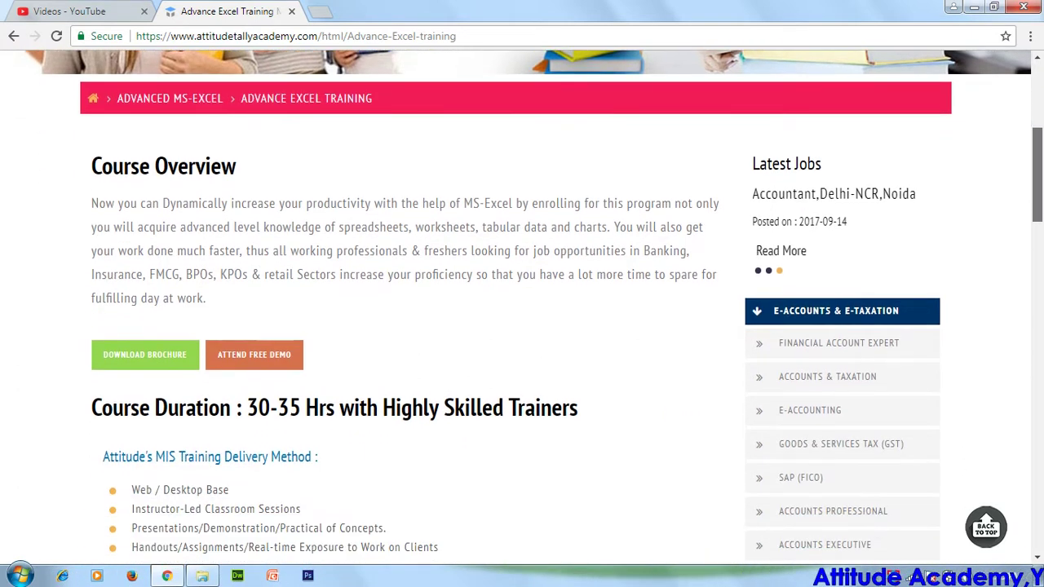
scroll(522, 308, "down", 2)
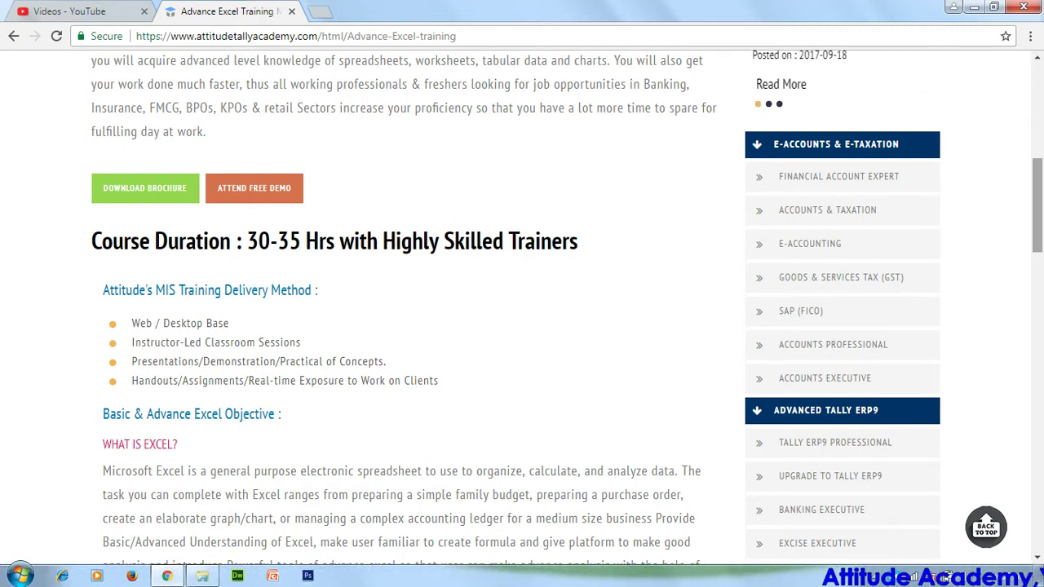
scroll(522, 308, "down", 3)
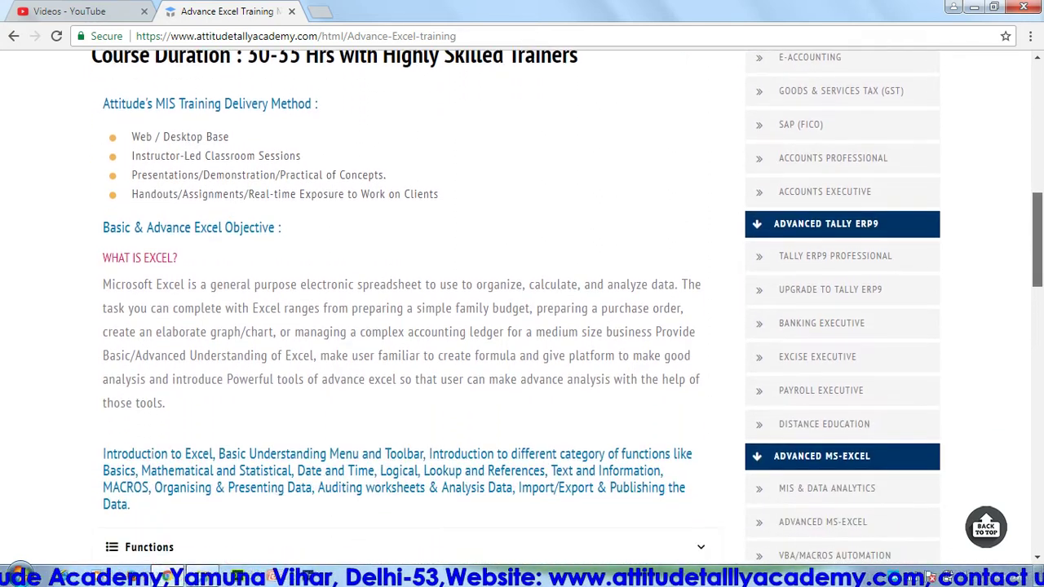
scroll(522, 309, "down", 3)
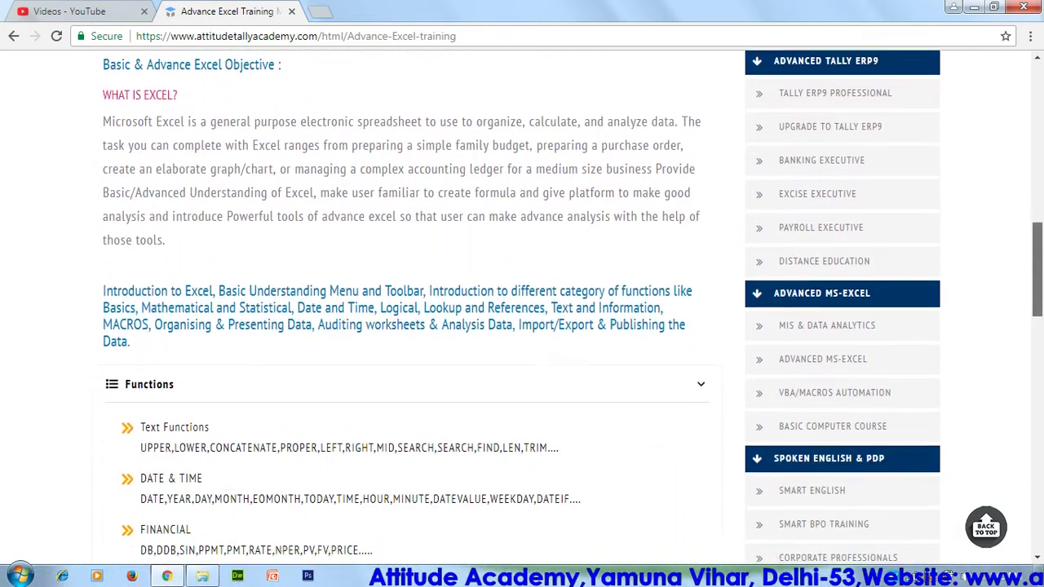
scroll(522, 308, "down", 1)
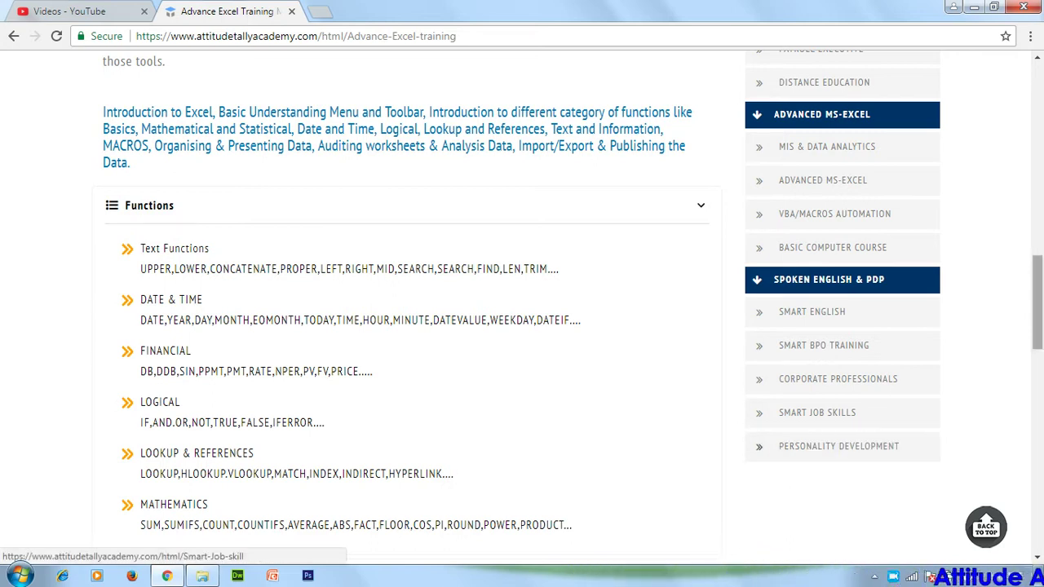
scroll(408, 326, "down", 3)
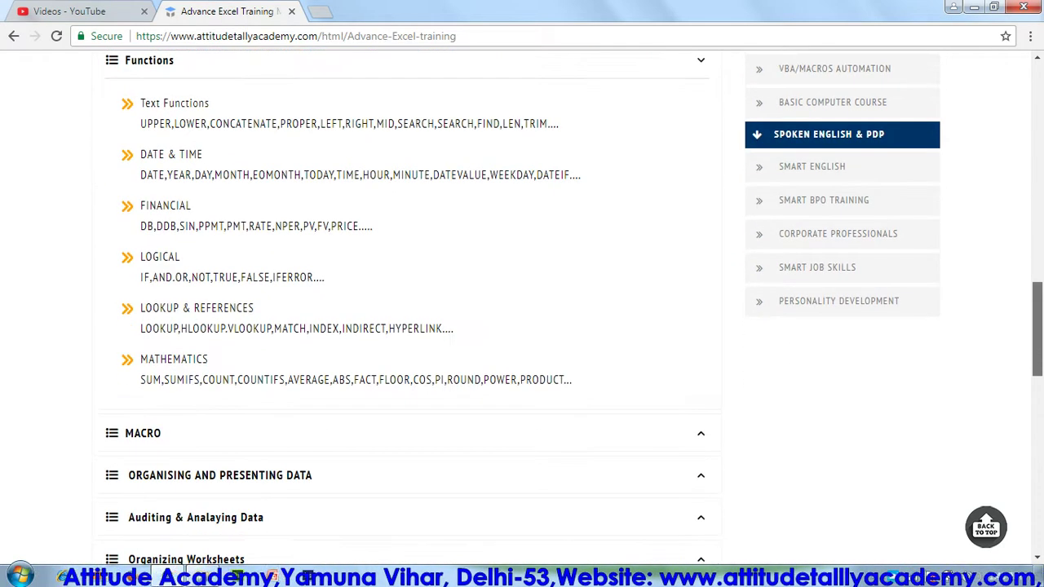
scroll(408, 326, "down", 1)
scroll(408, 326, "down", 1)
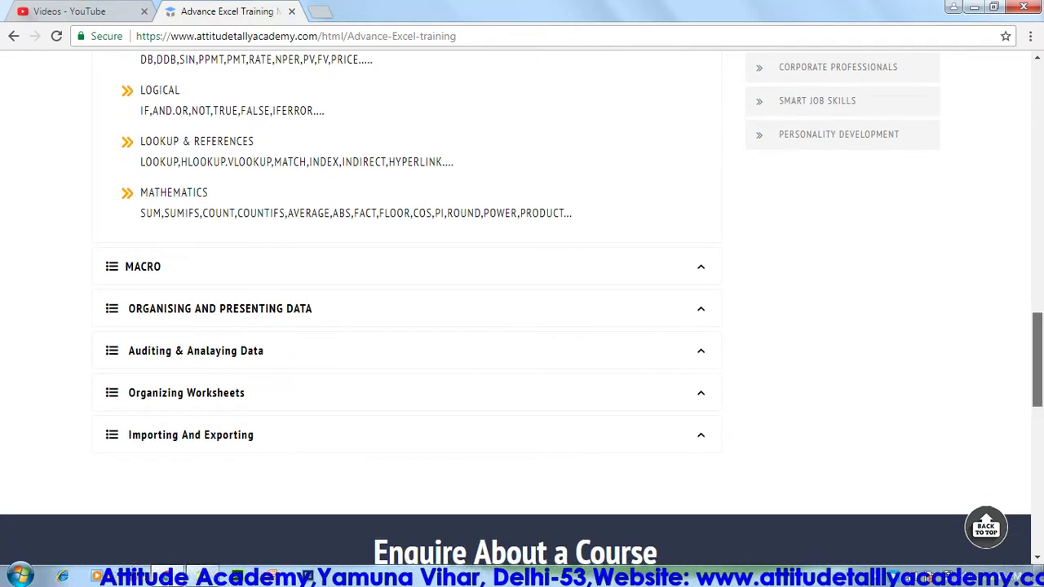
Scroll back up to the Advance Excel Training page header
scroll(408, 327, "up", 3)
scroll(522, 318, "up", 5)
scroll(522, 318, "up", 1)
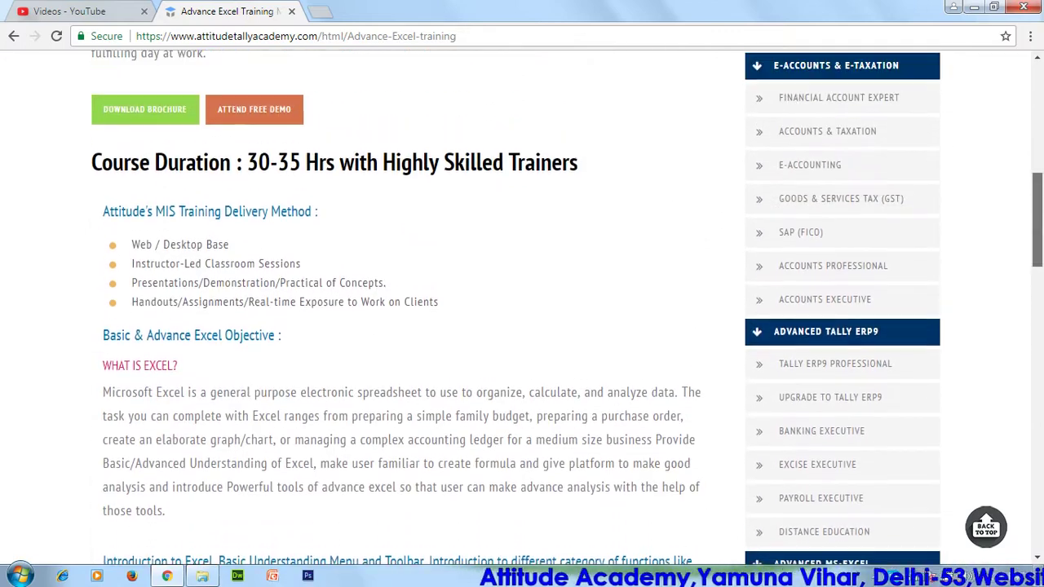
scroll(522, 318, "up", 3)
scroll(522, 318, "up", 3)
scroll(522, 318, "up", 1)
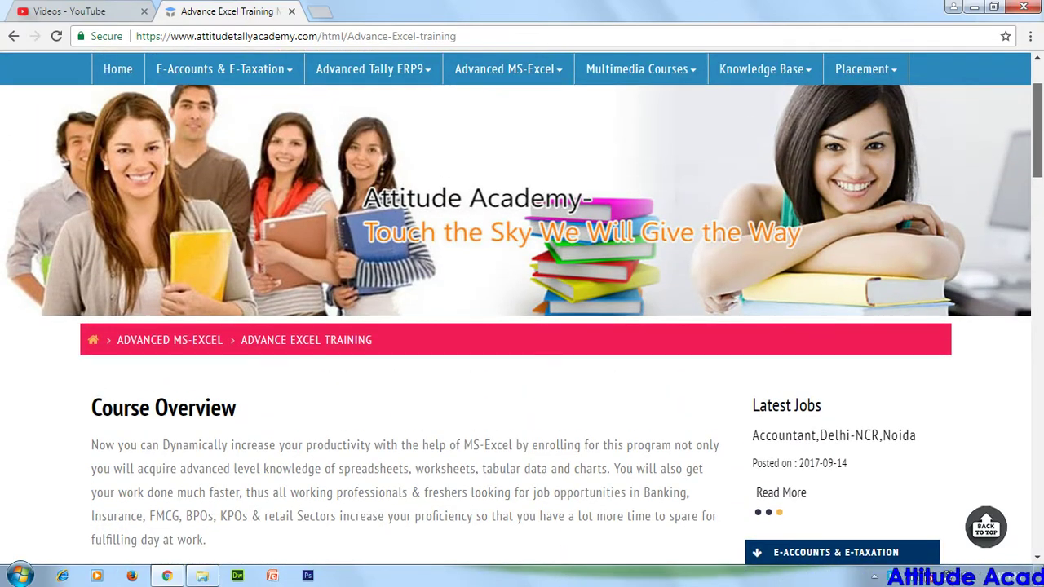
scroll(523, 318, "up", 1)
scroll(522, 318, "down", 1)
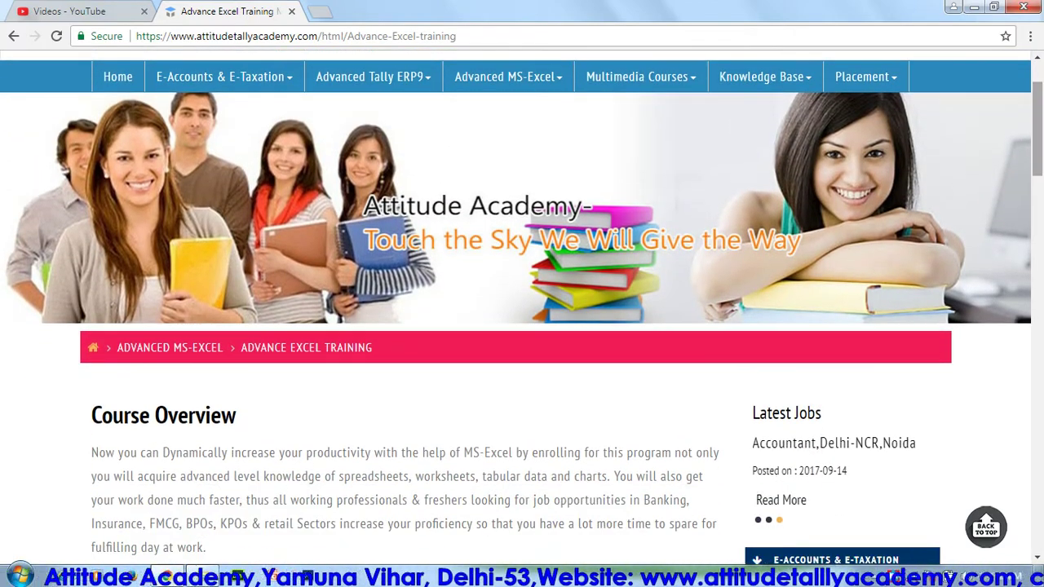
scroll(522, 318, "up", 2)
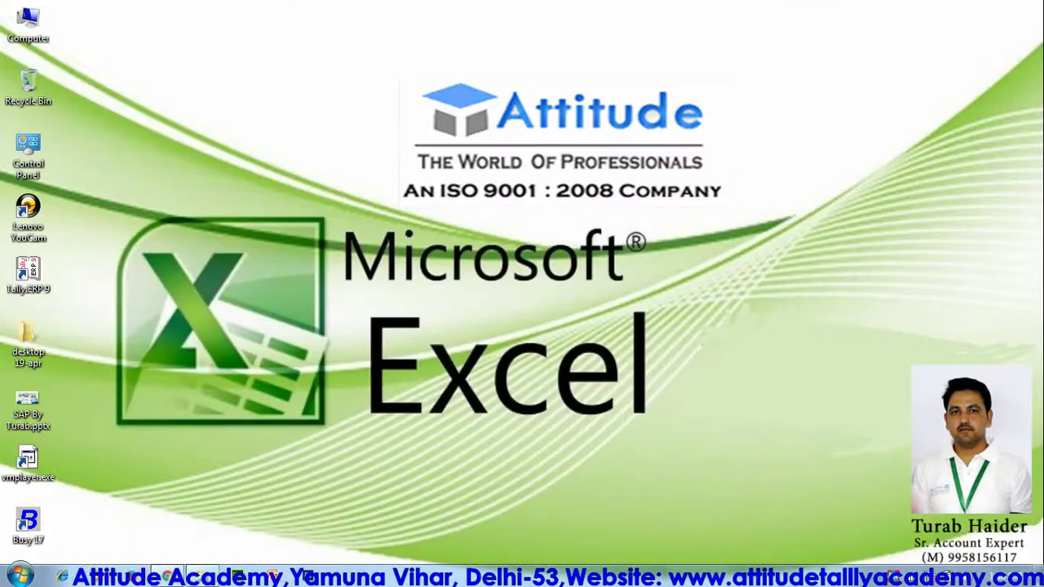
Launch Excel from the Run box with 'excel', then bring up the Start menu
key("super+r")
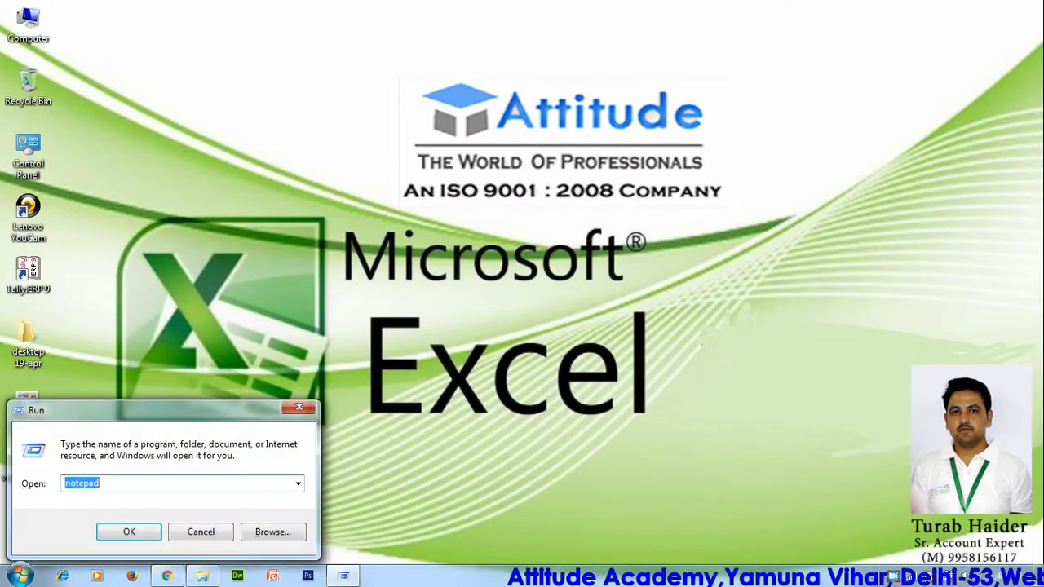
type("e")
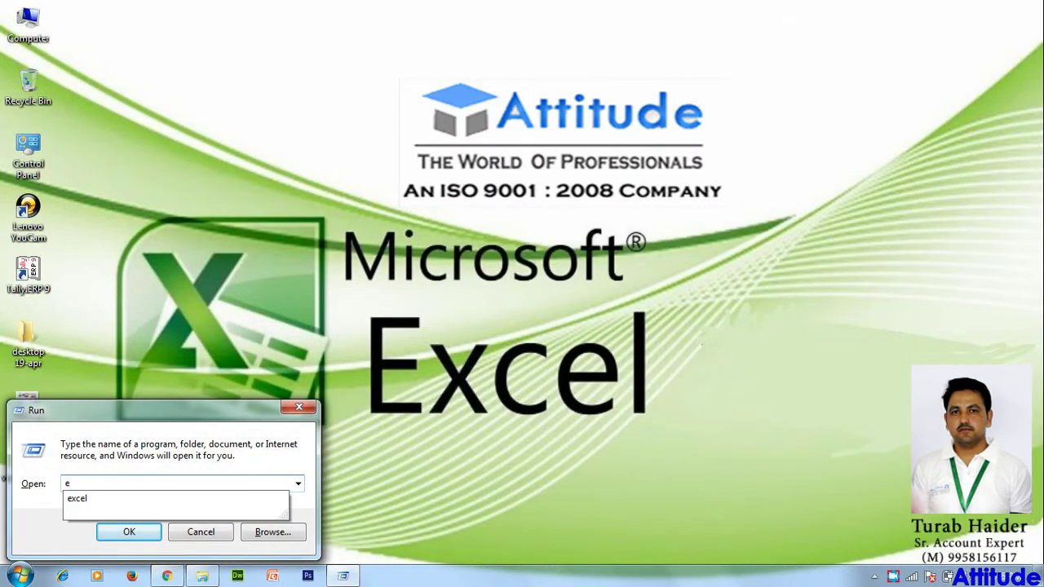
type("xe")
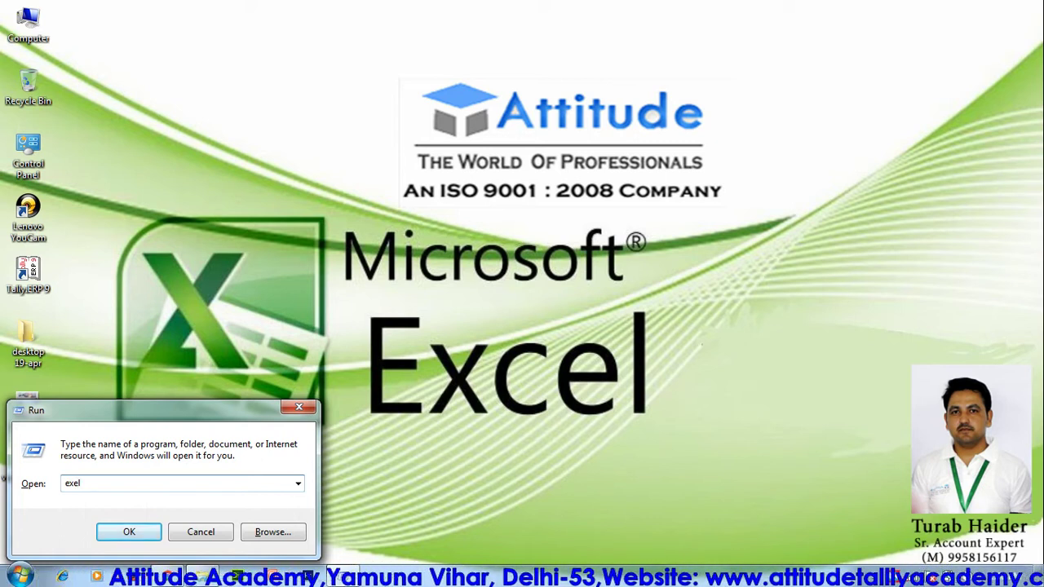
key("BackSpace")
type("cel")
key("Return")
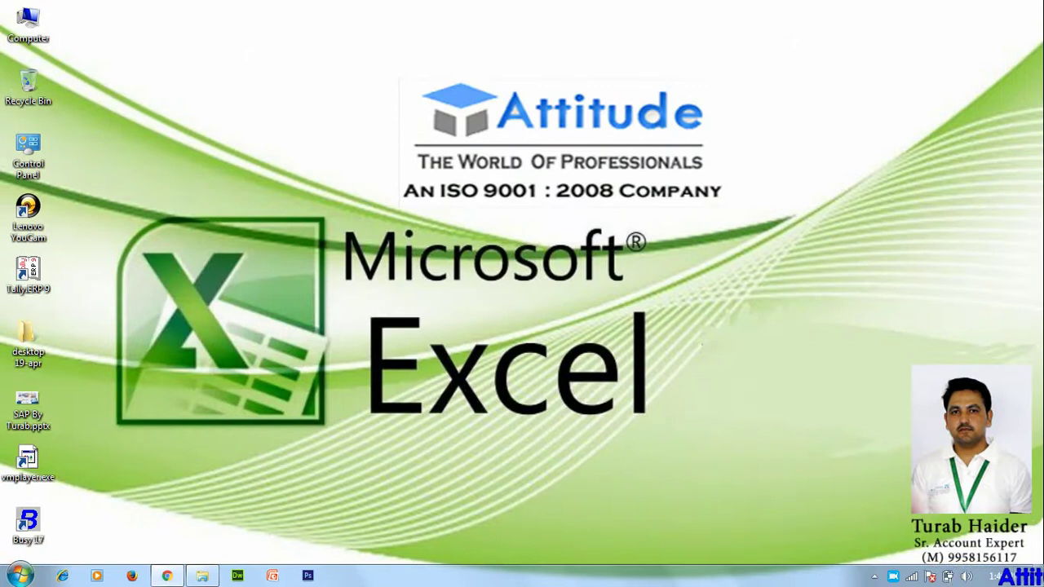
left_click(20, 575)
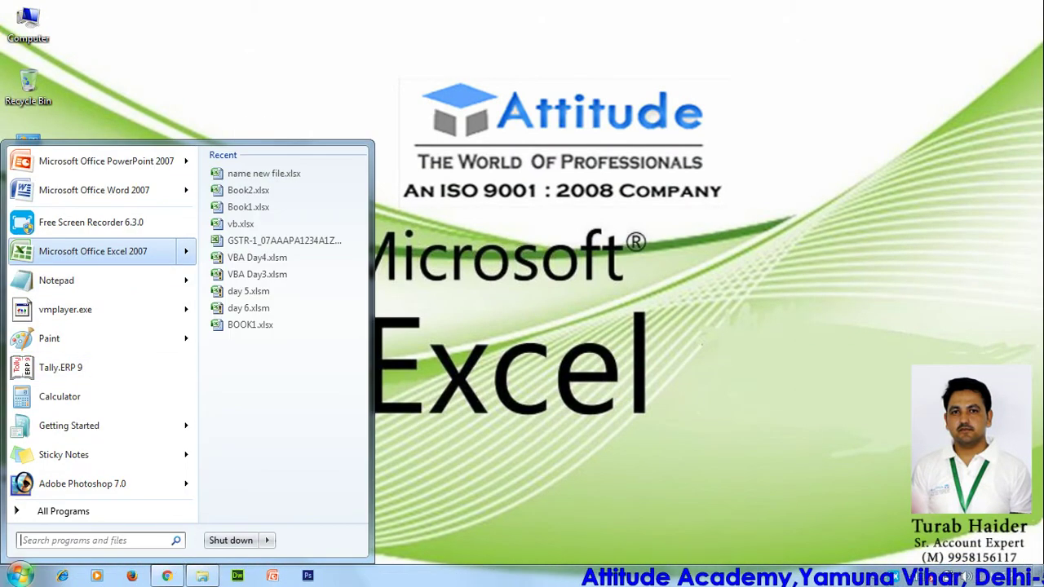
Start Microsoft Office Excel 2007 from All Programs > Microsoft Office
left_click(63, 511)
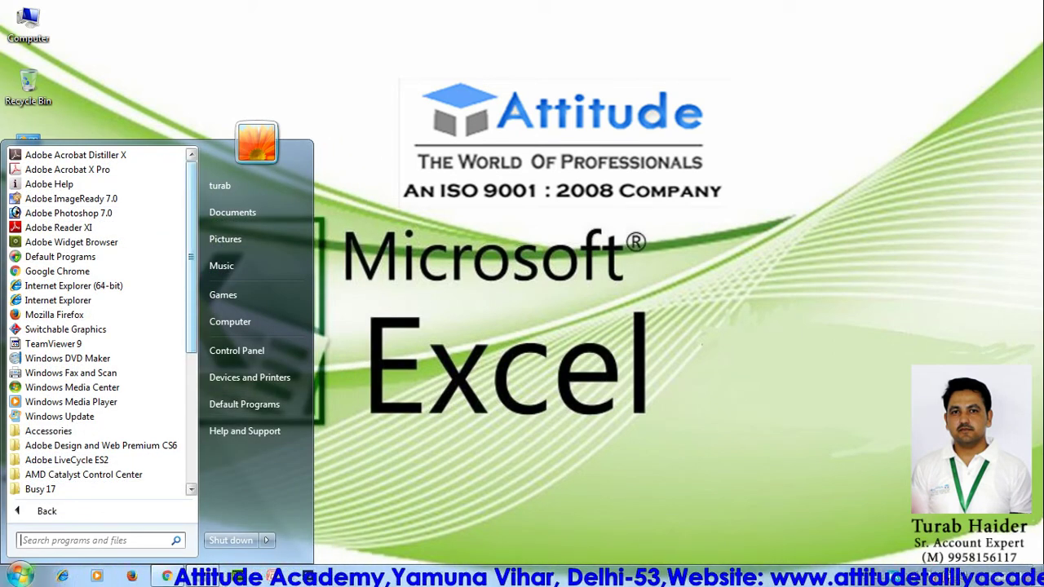
scroll(98, 323, "down", 1)
scroll(97, 322, "down", 1)
scroll(98, 326, "down", 1)
scroll(98, 326, "down", 1)
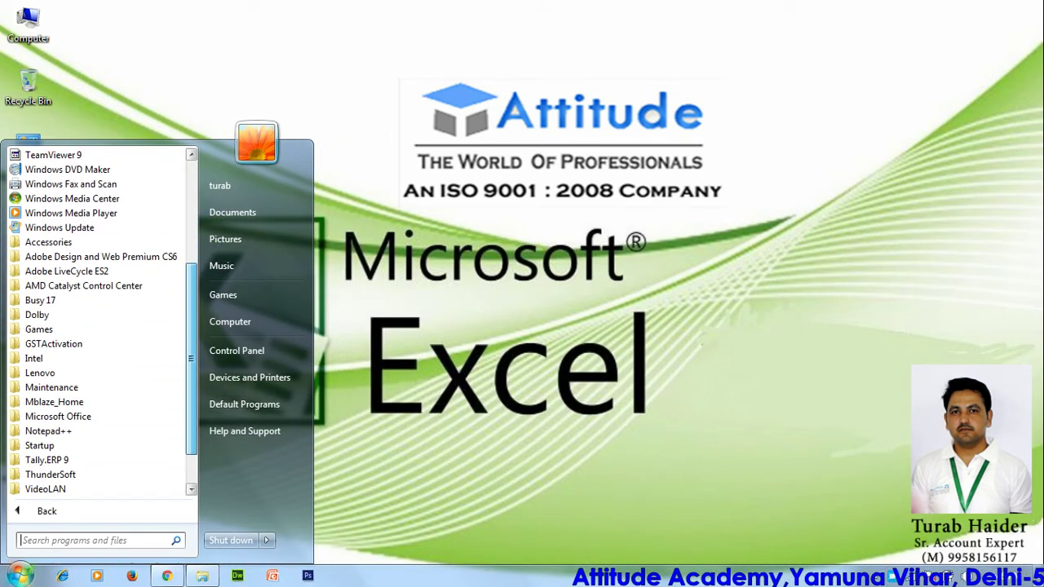
left_click(57, 416)
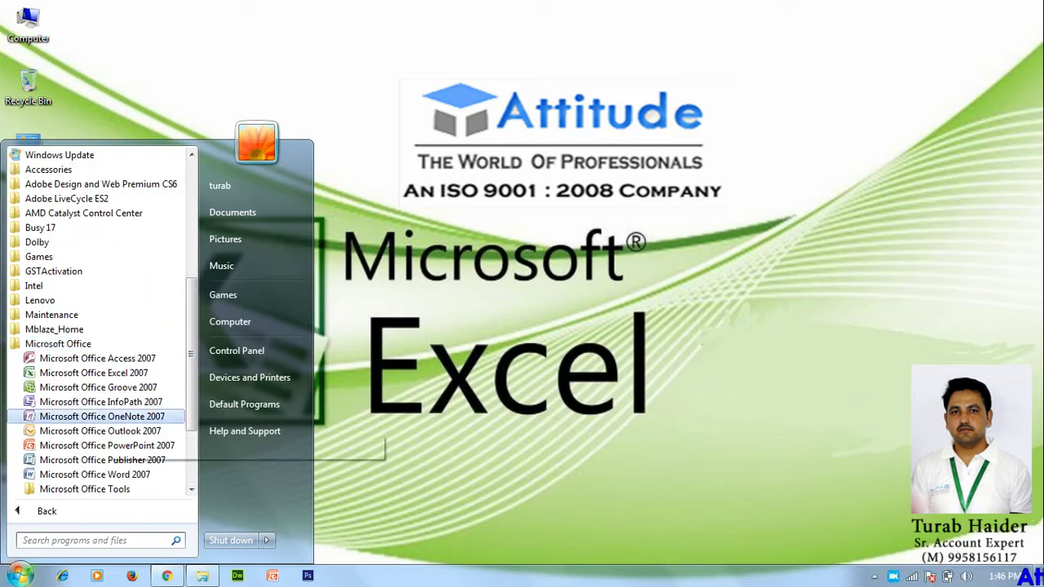
left_click(90, 373)
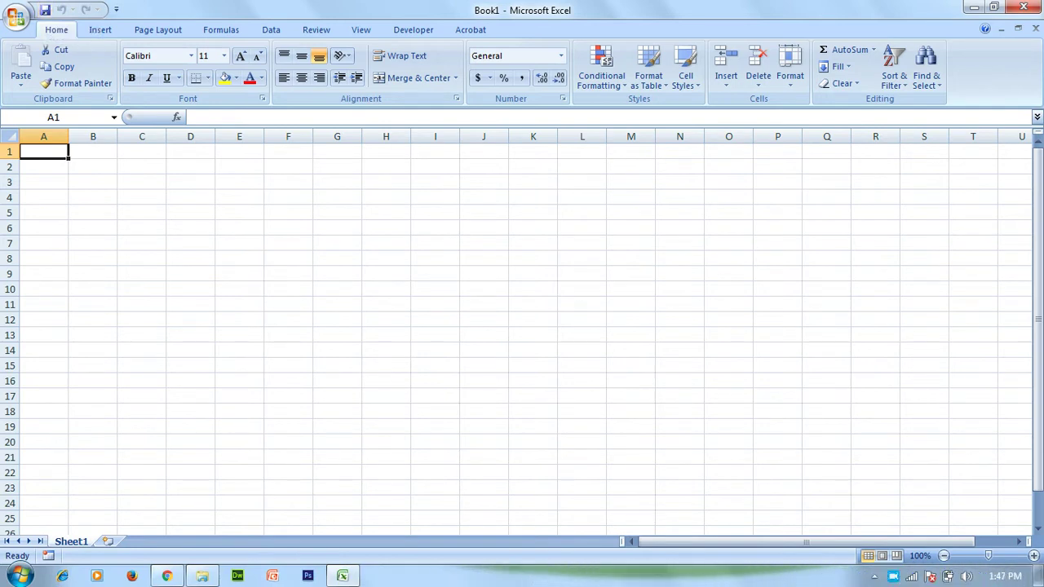
left_click(116, 9)
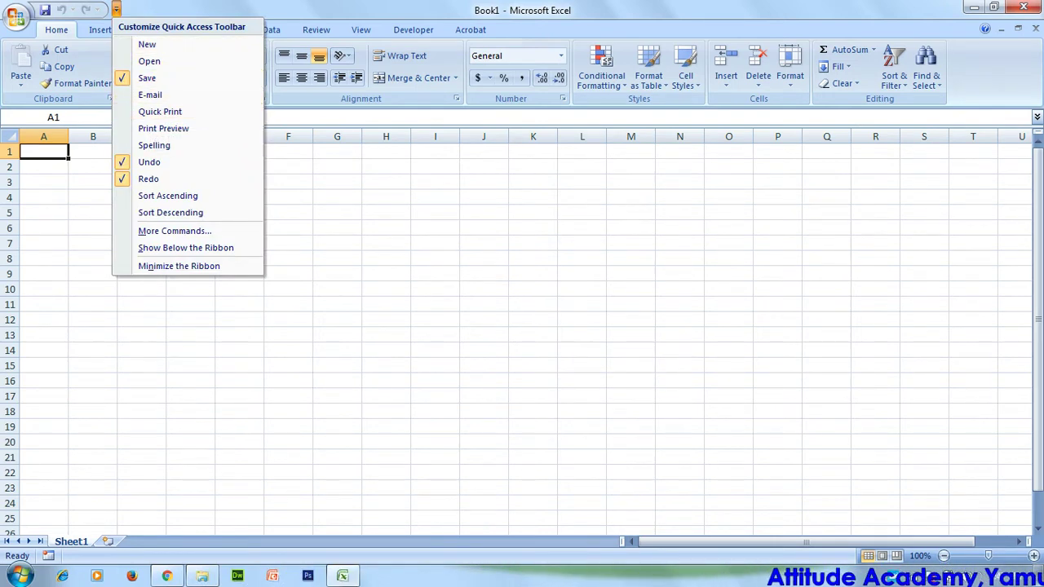
left_click(16, 17)
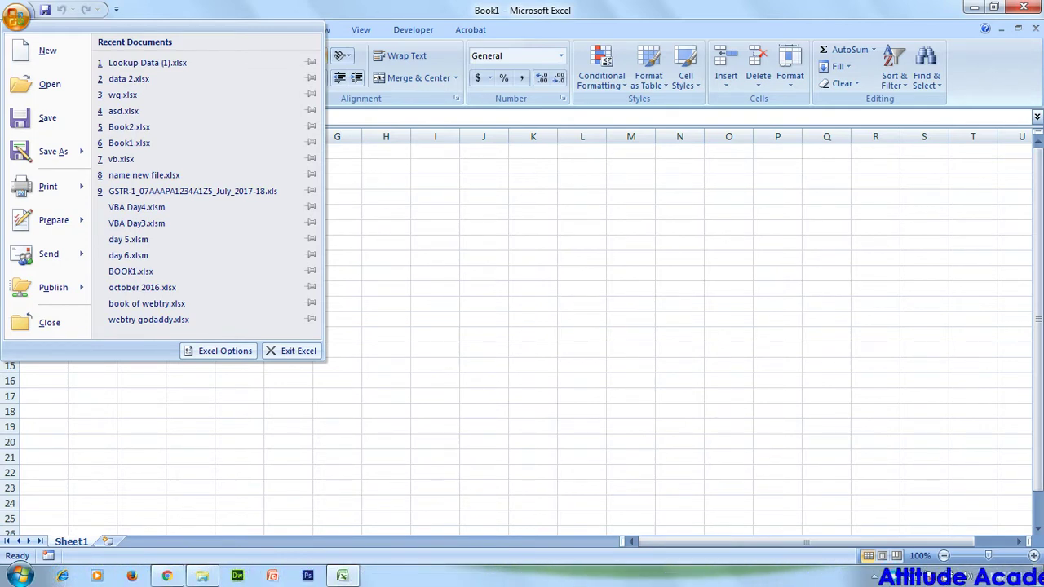
key("Escape")
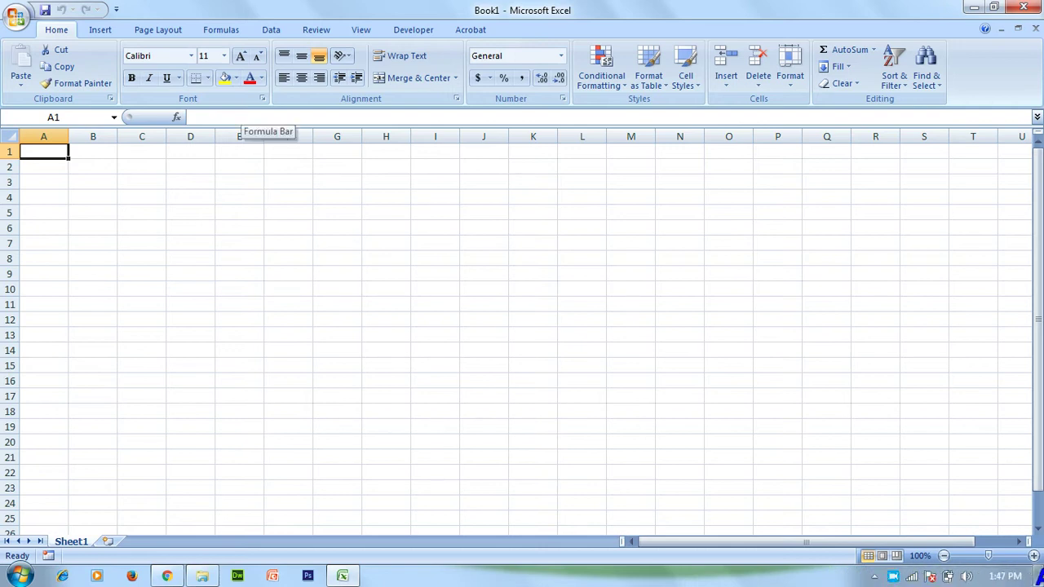
left_click(190, 136)
Select columns E and F, rows 4–5, then a single cell on the empty sheet
left_click(239, 136)
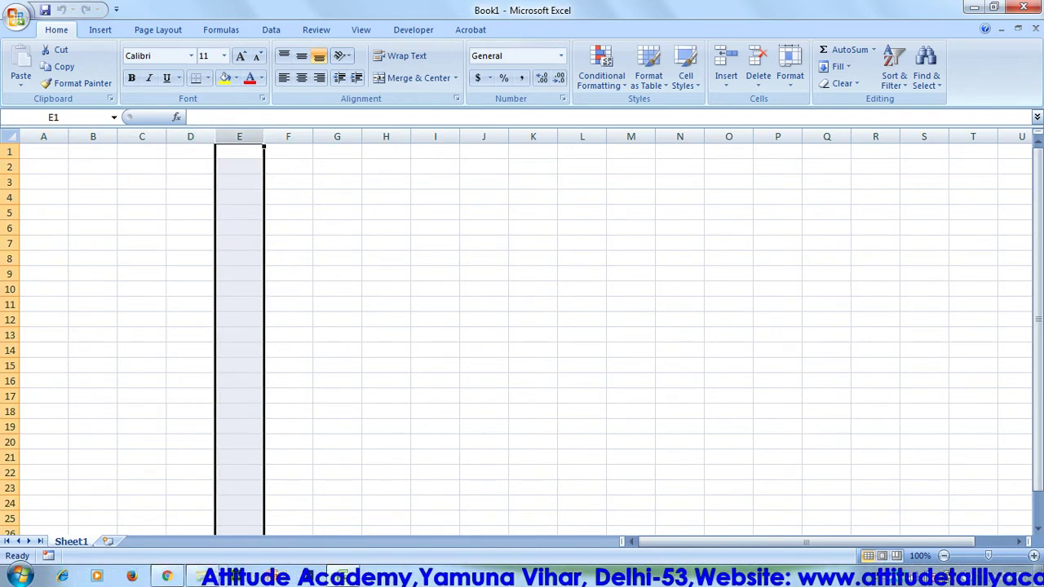
left_click(288, 137)
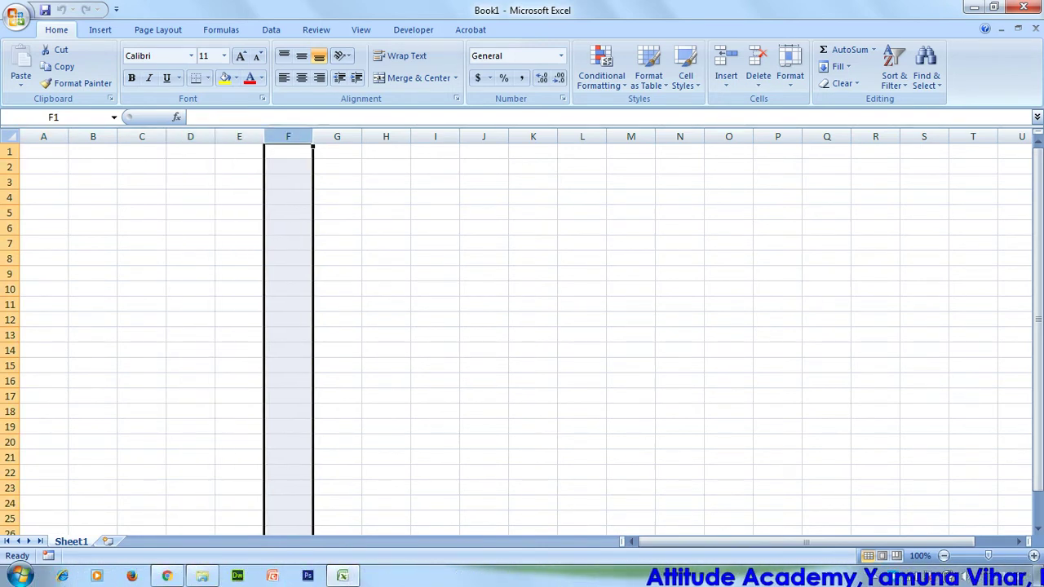
left_click(10, 198)
left_click(10, 205)
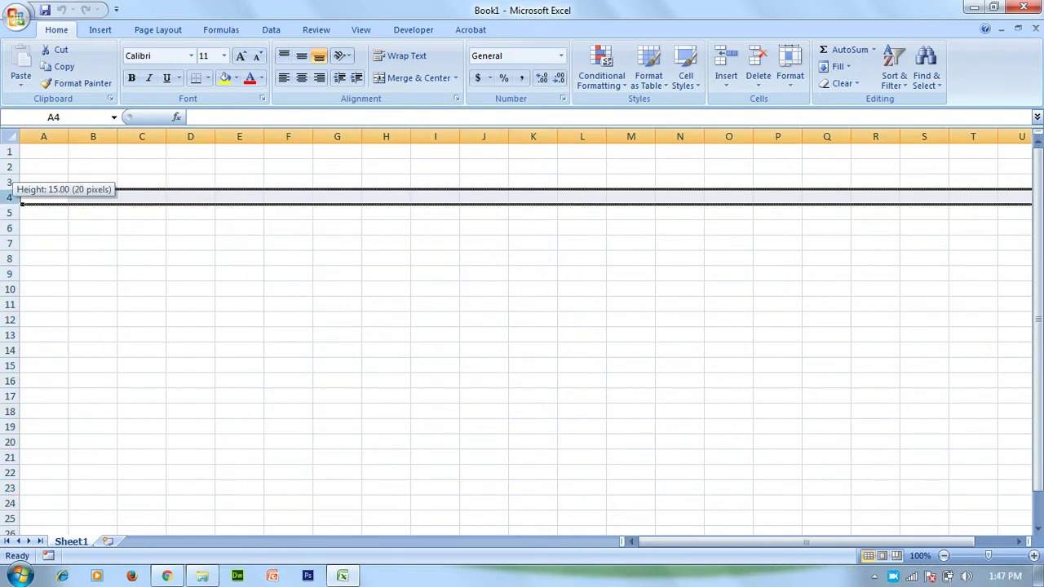
left_click(10, 213)
left_click(10, 228)
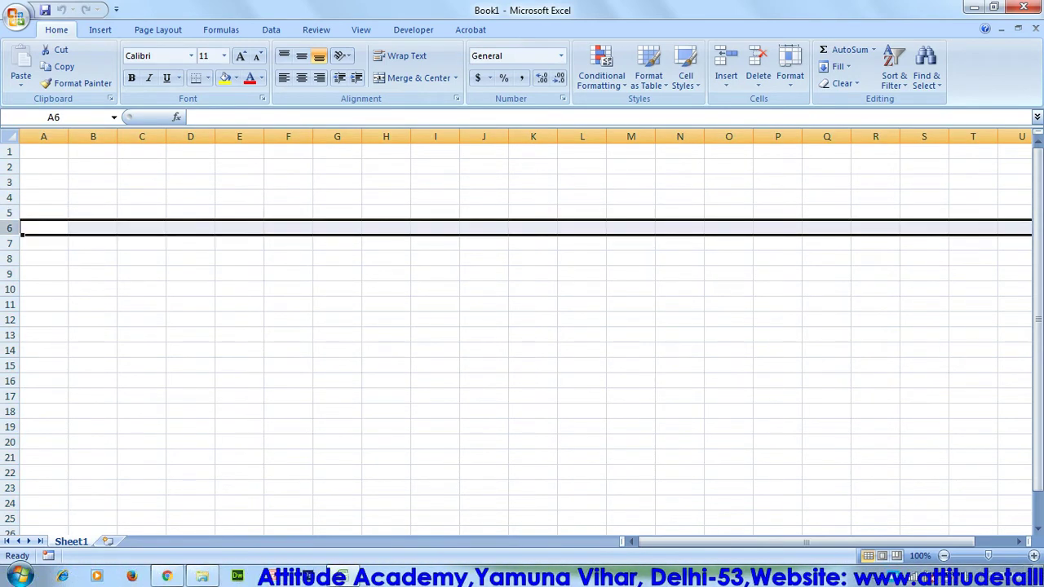
left_click(190, 182)
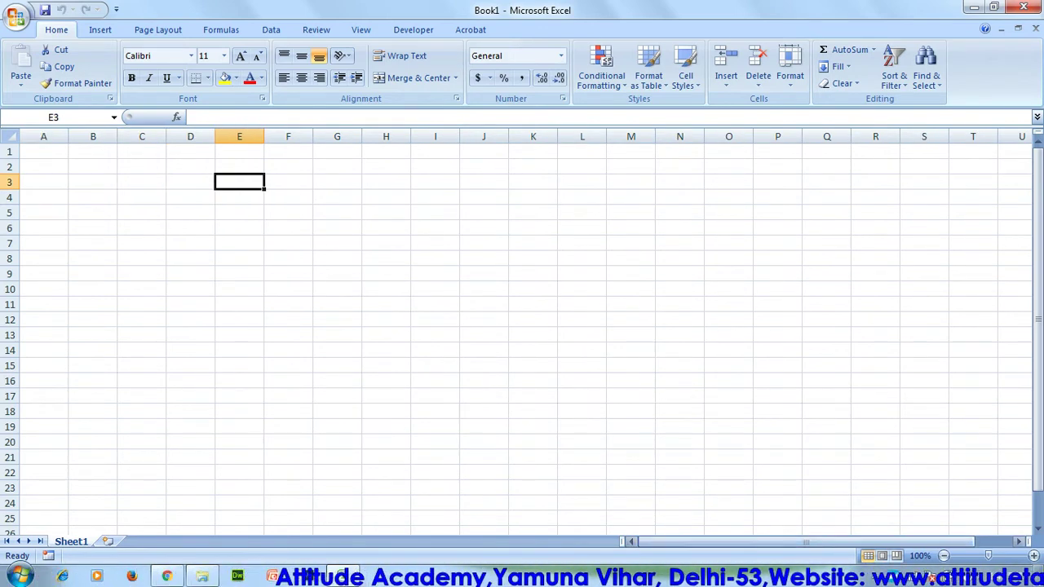
Zoom the worksheet from 100% to 150%
left_click_drag(1038, 367, 1037, 367)
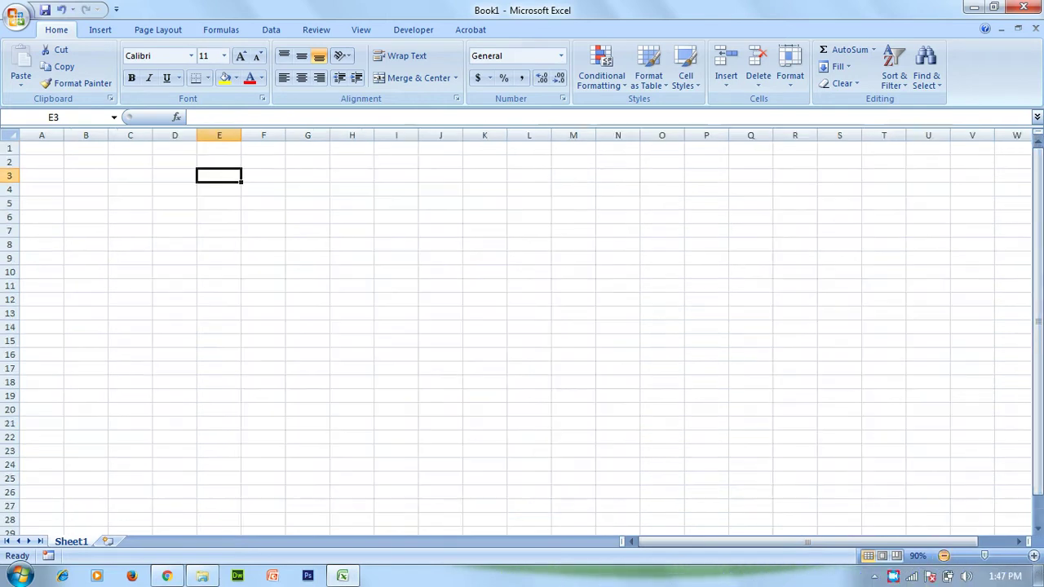
scroll(522, 326, "up", 1)
scroll(522, 327, "up", 1)
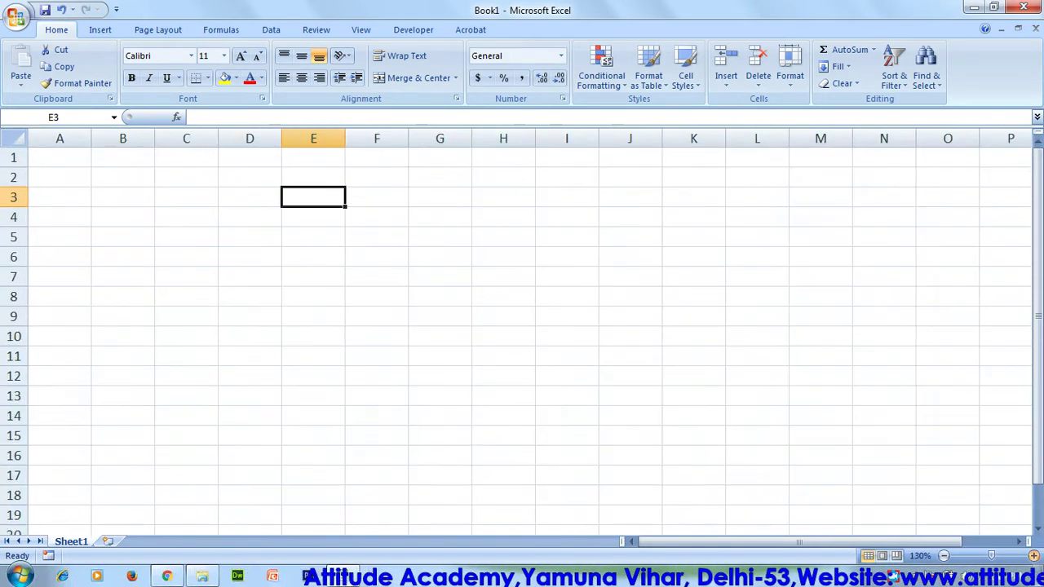
scroll(522, 326, "up", 1)
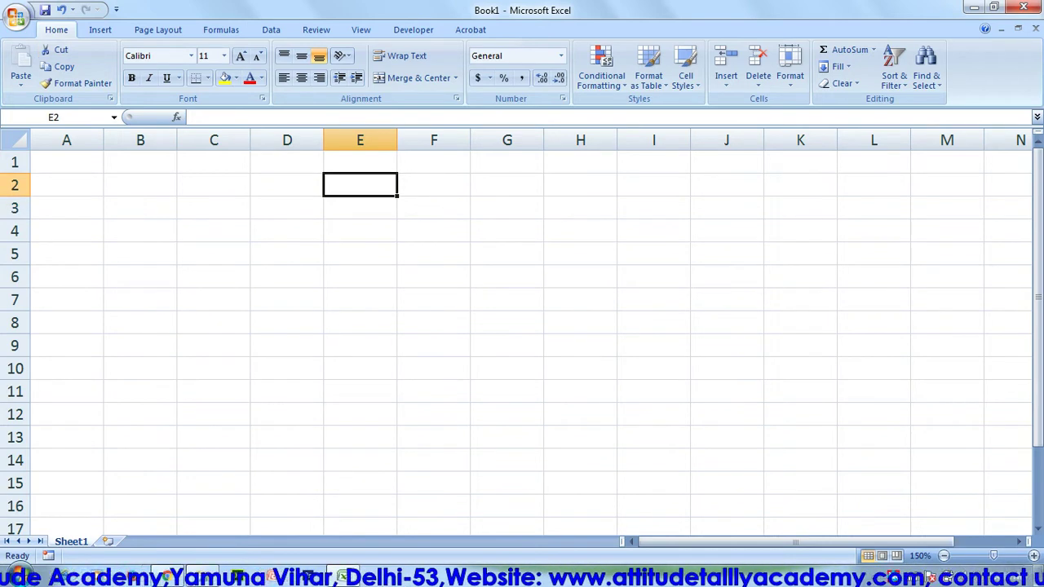
Enter the headings 'items' in E2 and 'rate' in F2
type("o")
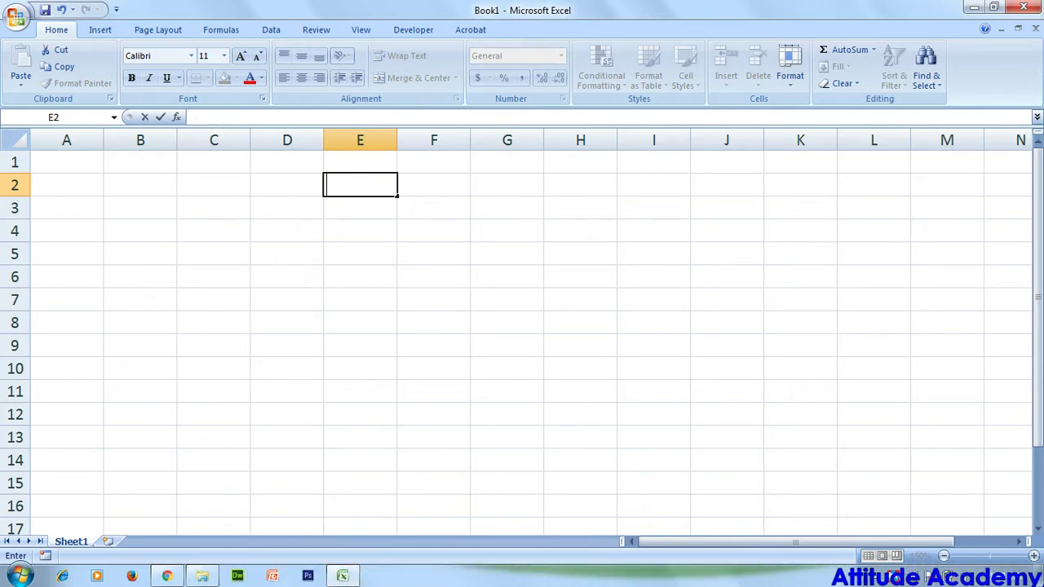
type("items")
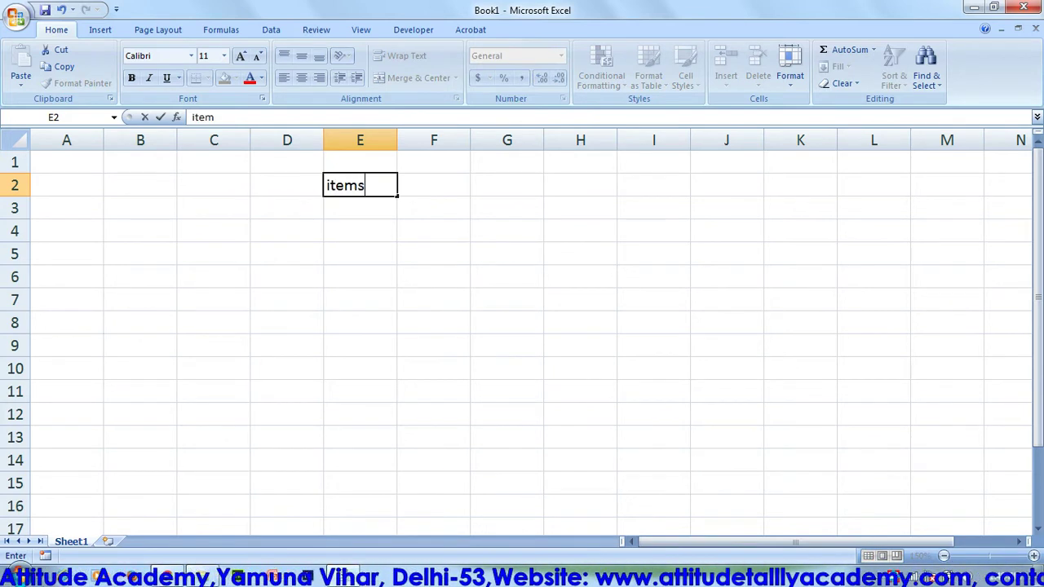
key("Tab")
type("r")
key("Return")
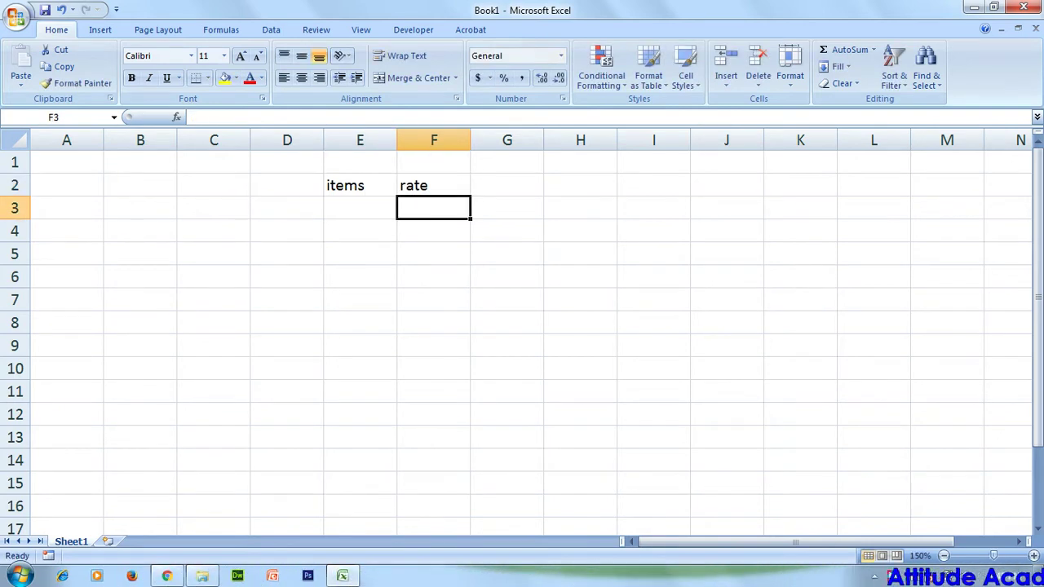
List the items cd, dvd, tv and radio in E3:E6
left_click(360, 208)
type("cd")
key("Return")
type("dvd")
key("Return")
type("tv")
key("Return")
type("rad")
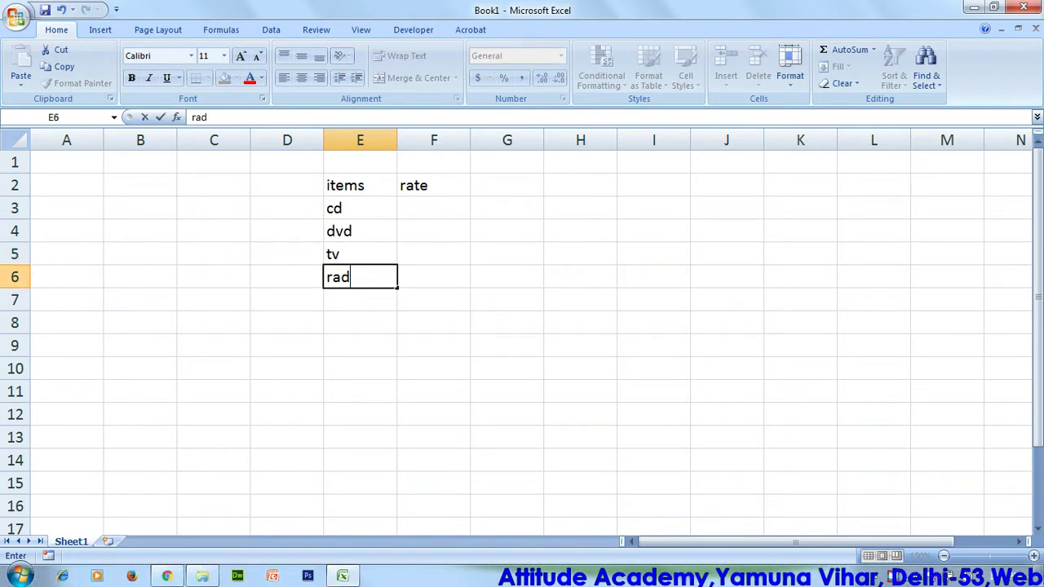
type("io")
key("Tab")
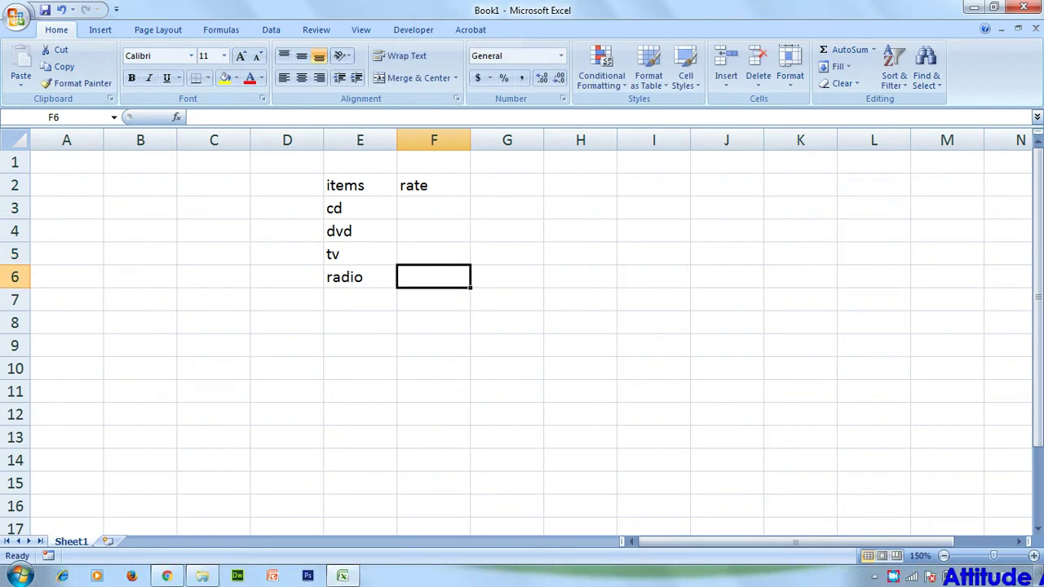
Enter rates 45, 567, 678 and 678 in F3:F6 and select the table
key("Up")
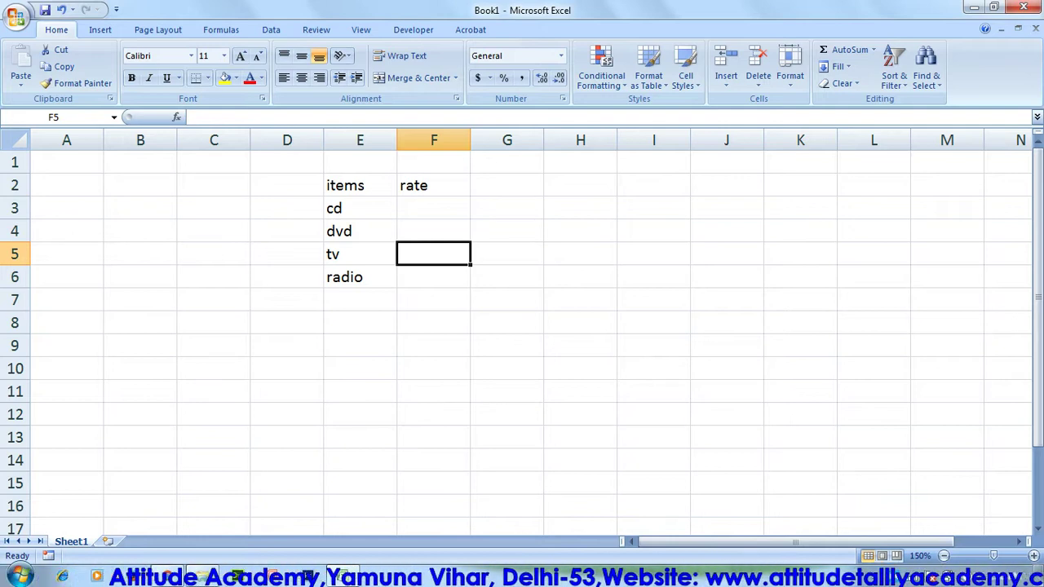
key("Up")
key("Up")
type("45")
key("Return")
type("567")
key("Return")
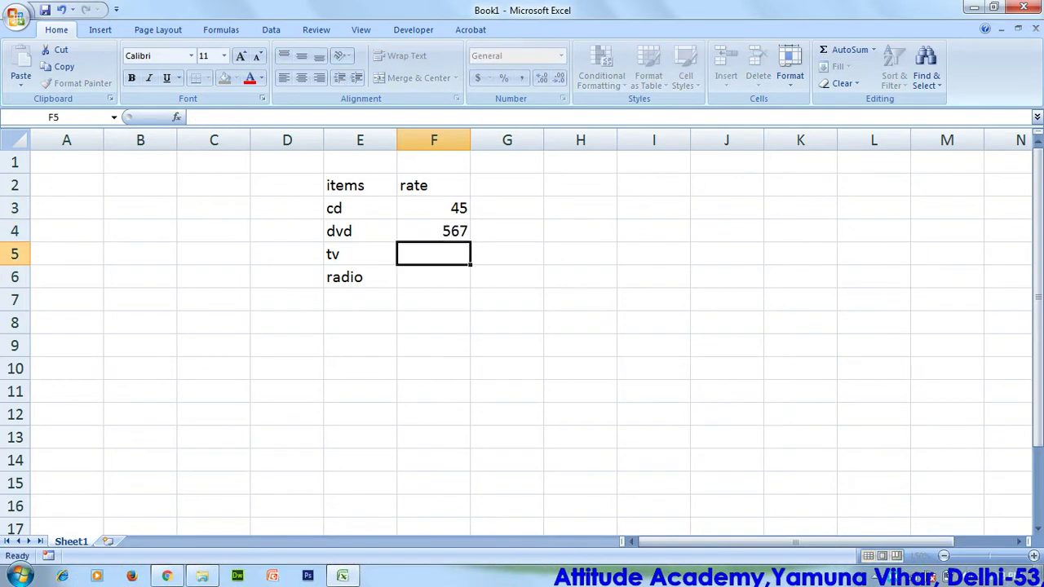
type("678")
key("Return")
key("Return")
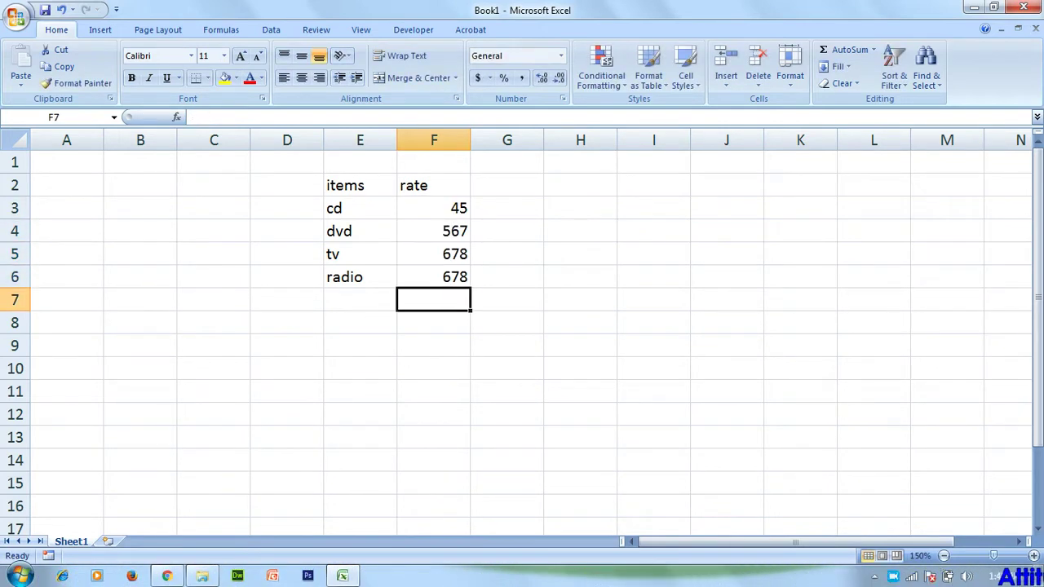
left_click_drag(360, 185, 434, 300)
left_click(433, 299)
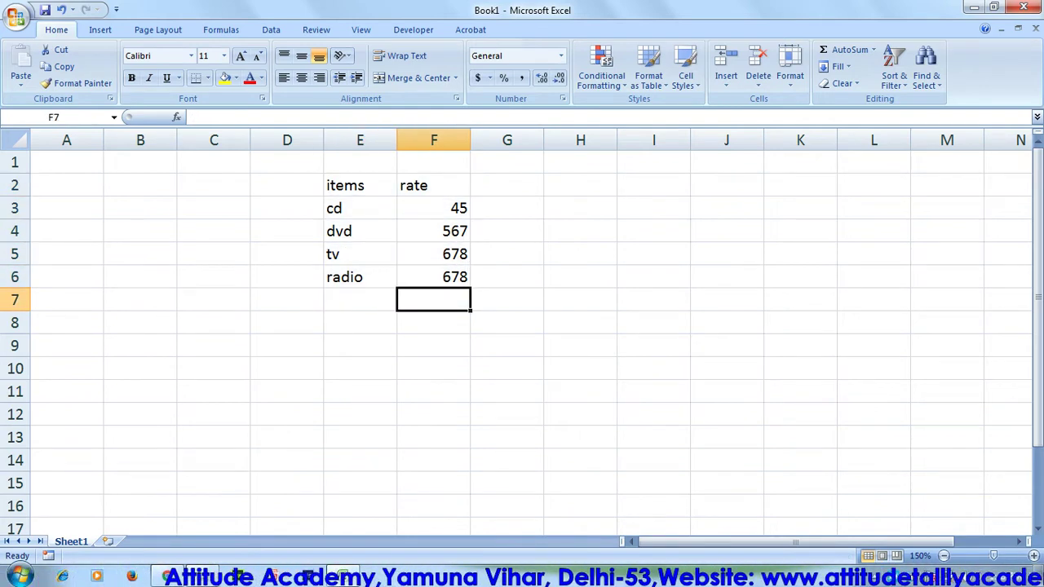
left_click(16, 16)
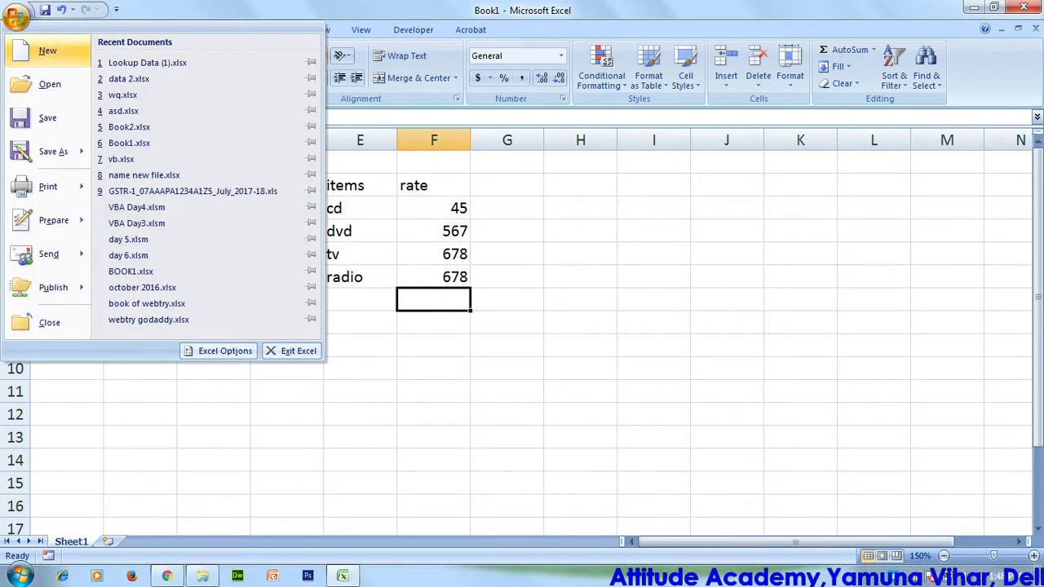
Create blank workbook Book2, then try the Event online template and dismiss the download error
left_click(47, 50)
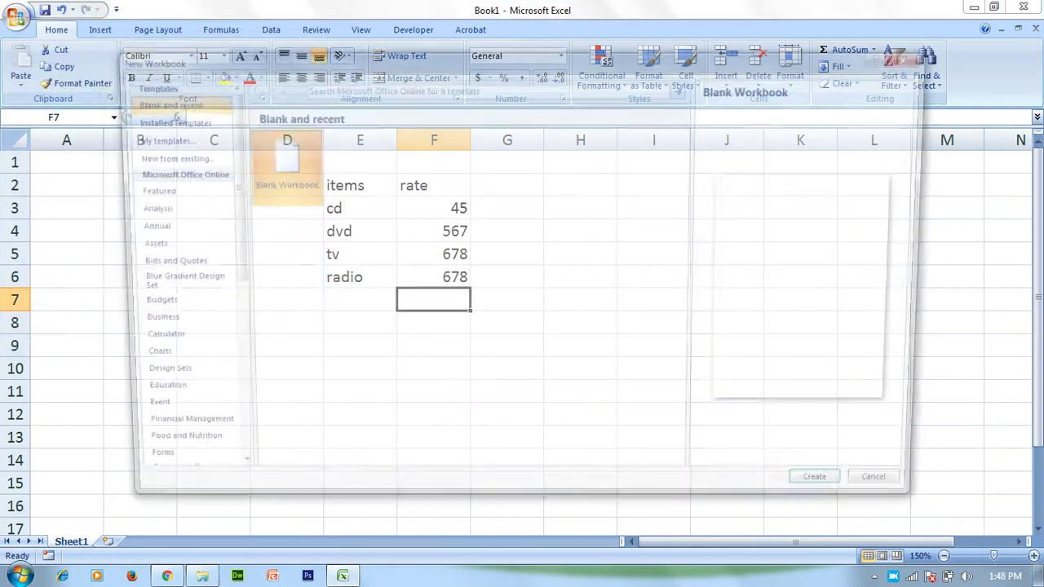
double_click(274, 167)
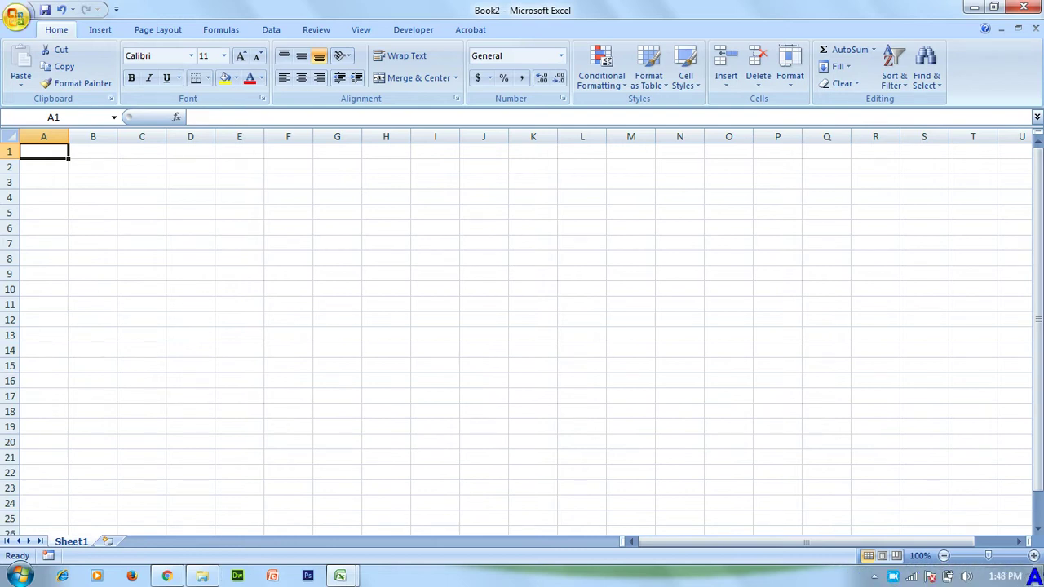
left_click(16, 17)
left_click(43, 50)
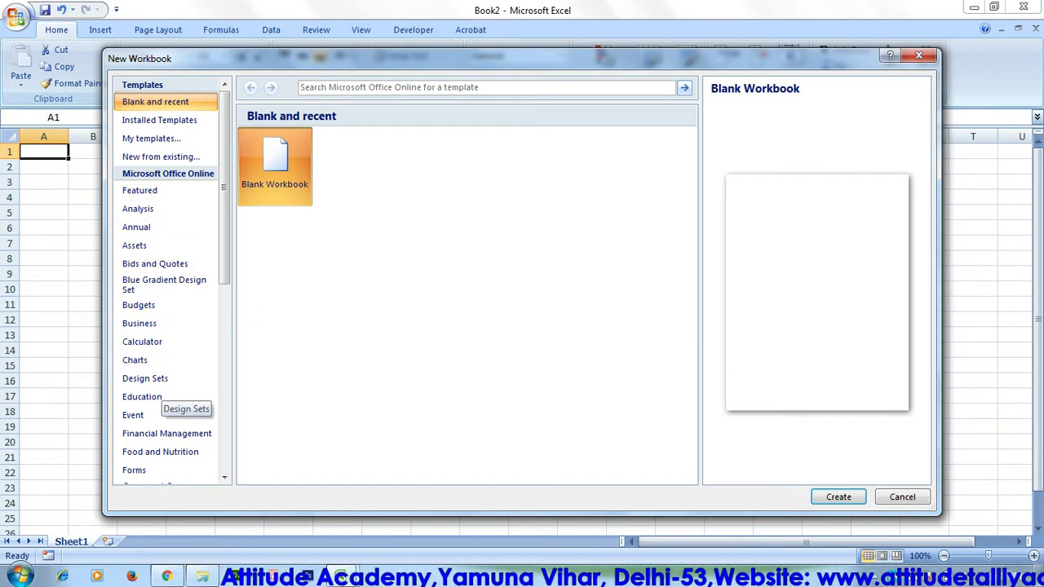
left_click(143, 415)
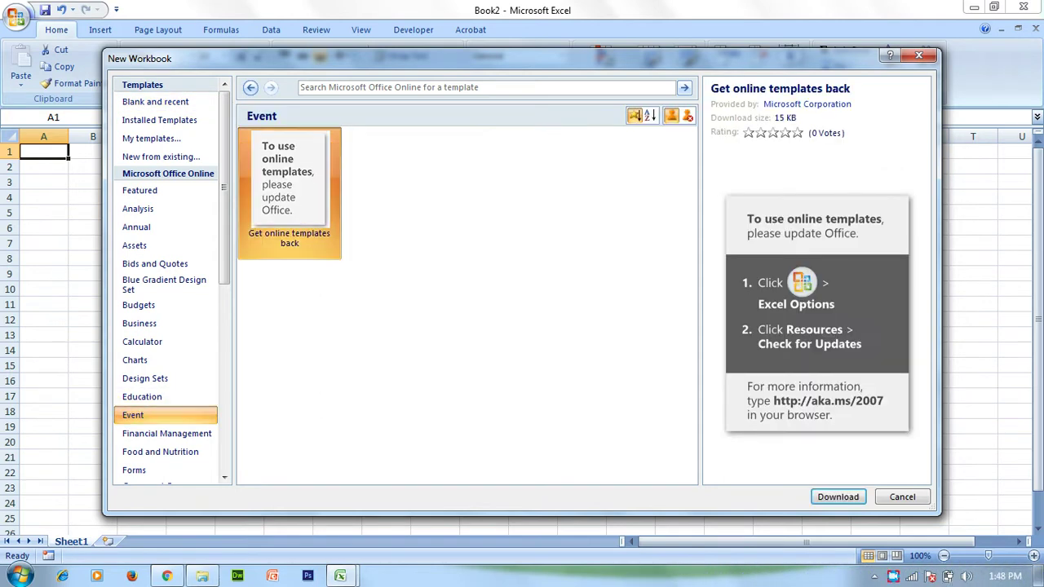
key("Return")
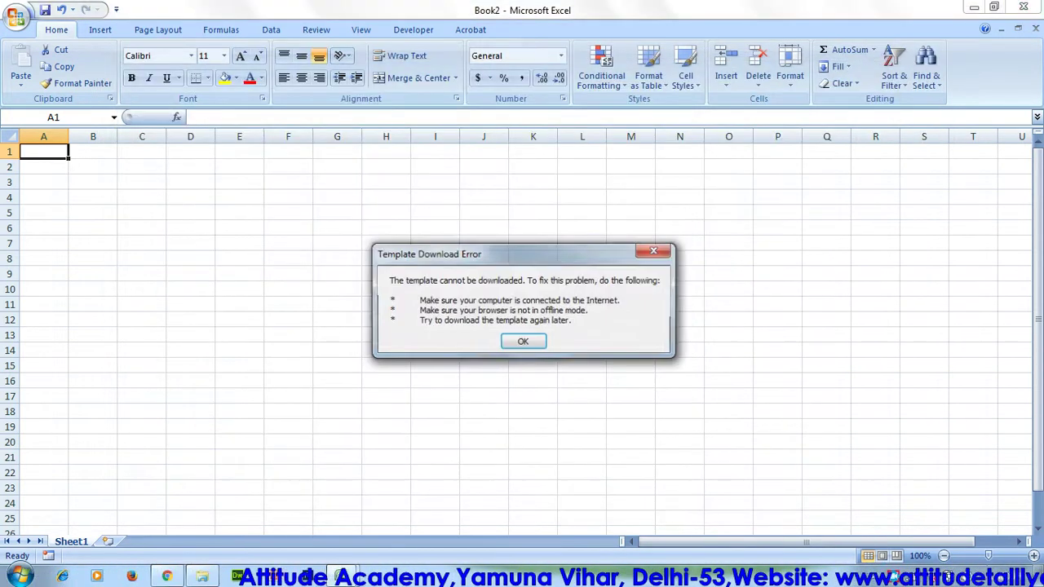
key("Return")
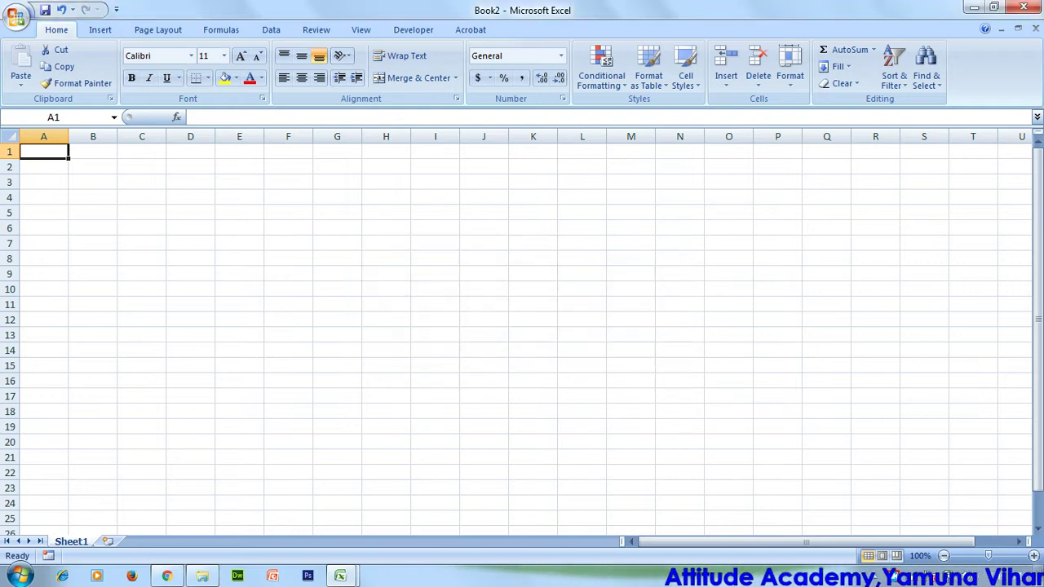
Browse the Analysis online templates, then cancel without creating a workbook
key("alt+f")
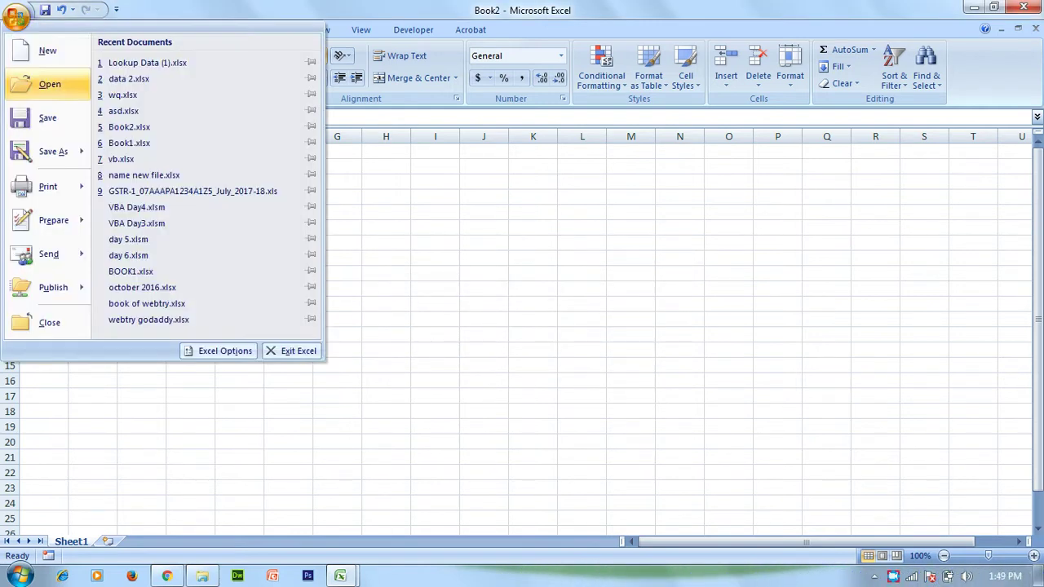
key("Up")
key("Return")
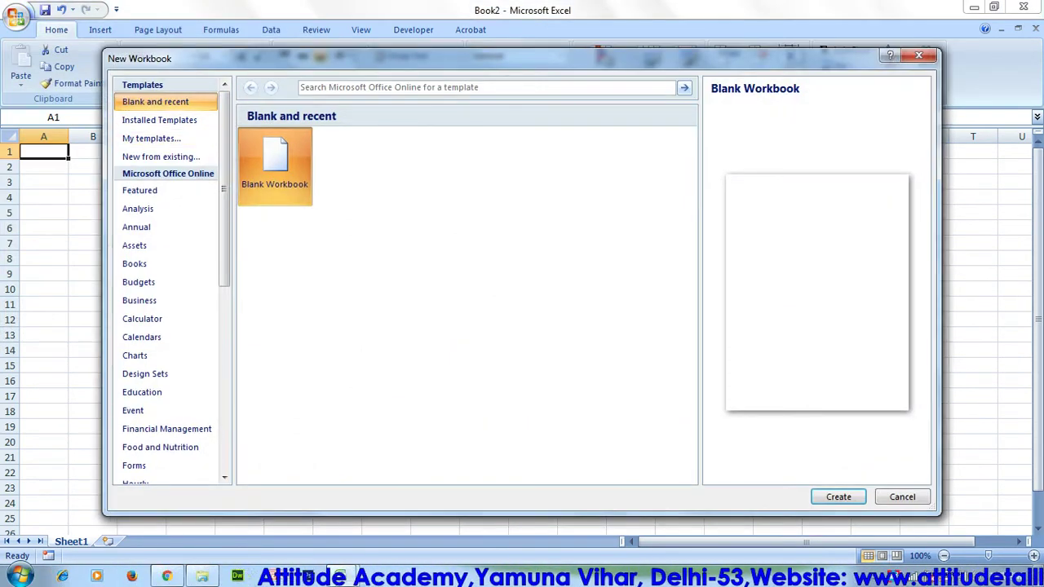
left_click(155, 209)
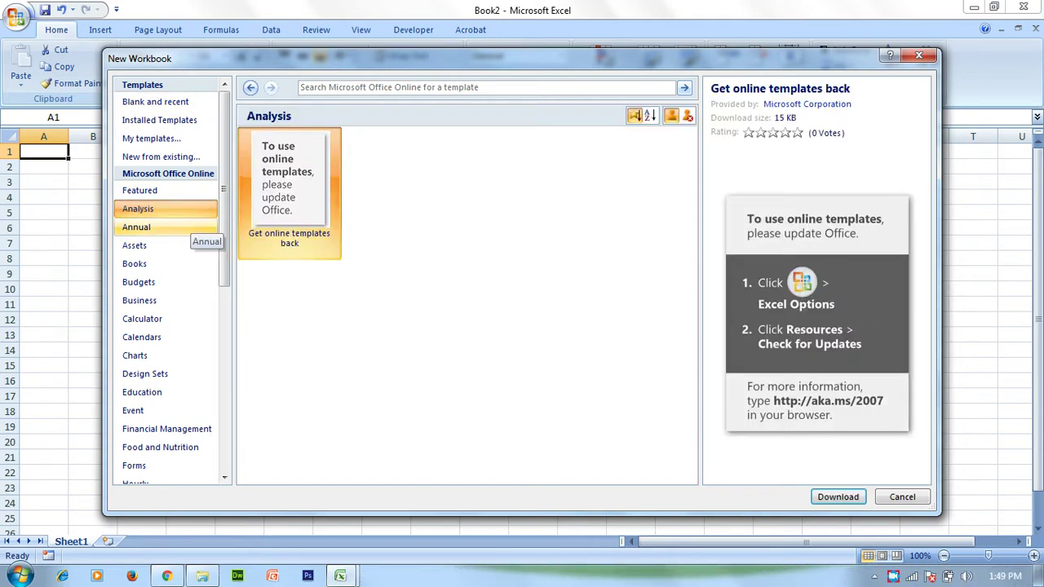
scroll(167, 245, "down", 1)
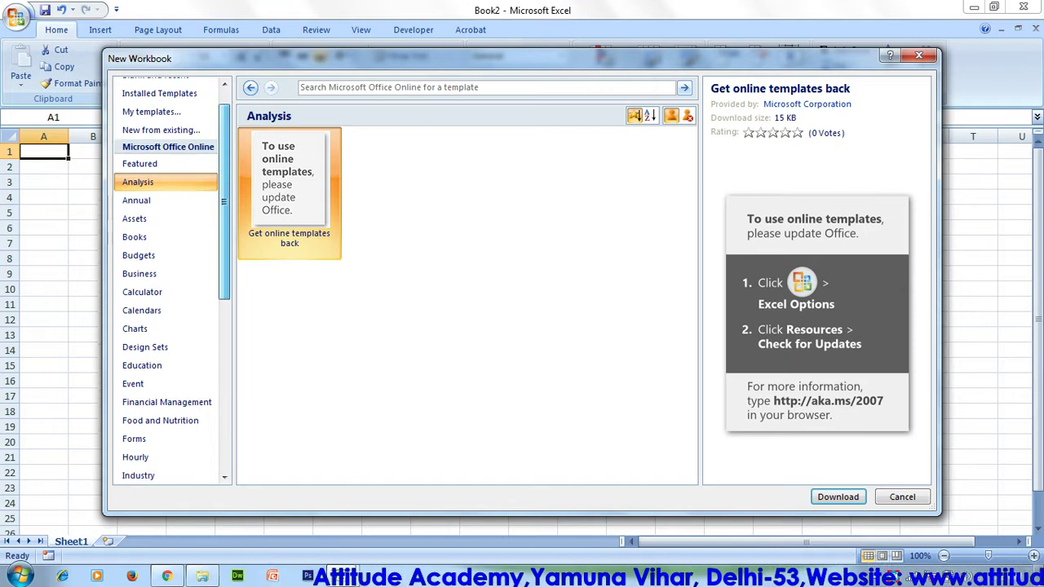
scroll(167, 277, "down", 5)
scroll(171, 277, "down", 6)
scroll(172, 277, "up", 1)
scroll(171, 277, "up", 2)
scroll(171, 277, "down", 2)
scroll(171, 278, "down", 1)
scroll(171, 277, "up", 5)
scroll(171, 277, "up", 3)
scroll(171, 277, "up", 3)
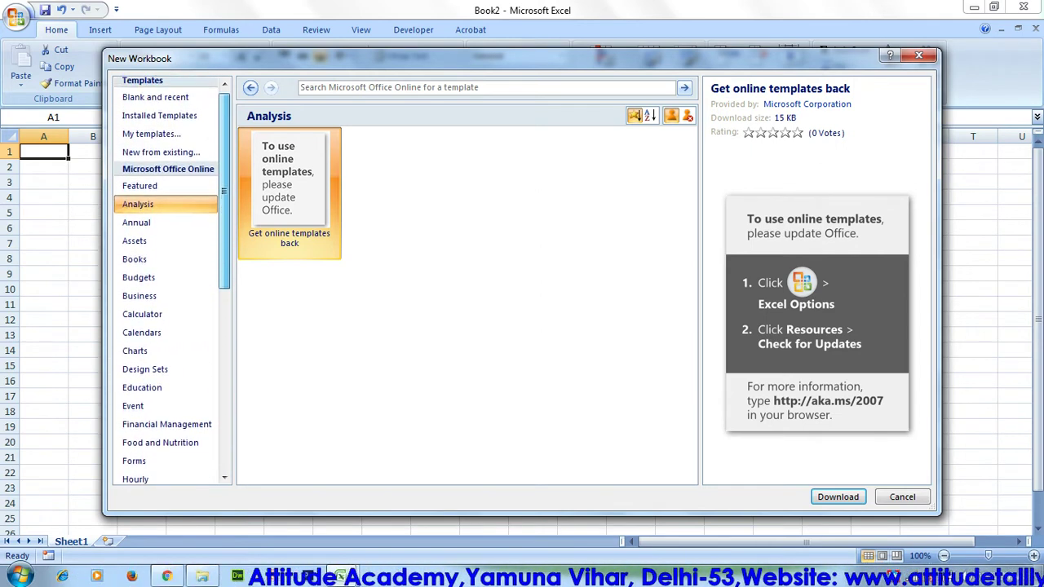
left_click(919, 56)
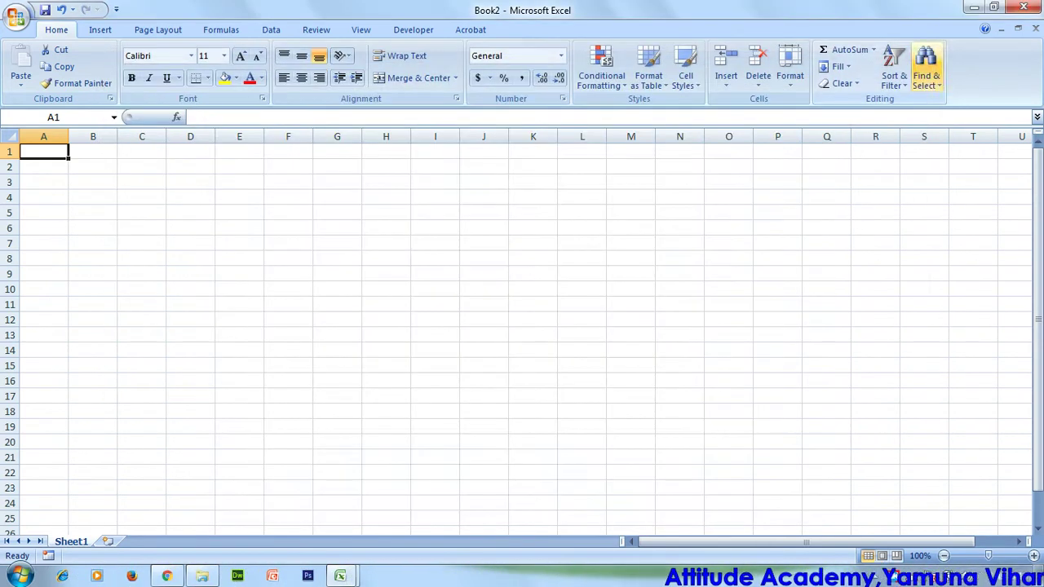
left_click(16, 16)
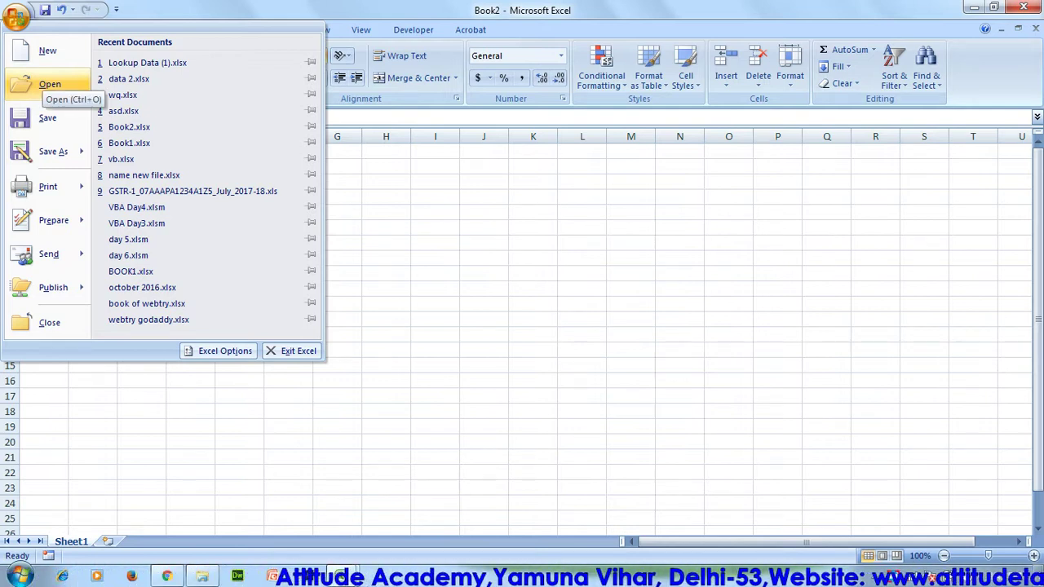
Open the workbook vb.xlsx
left_click(49, 84)
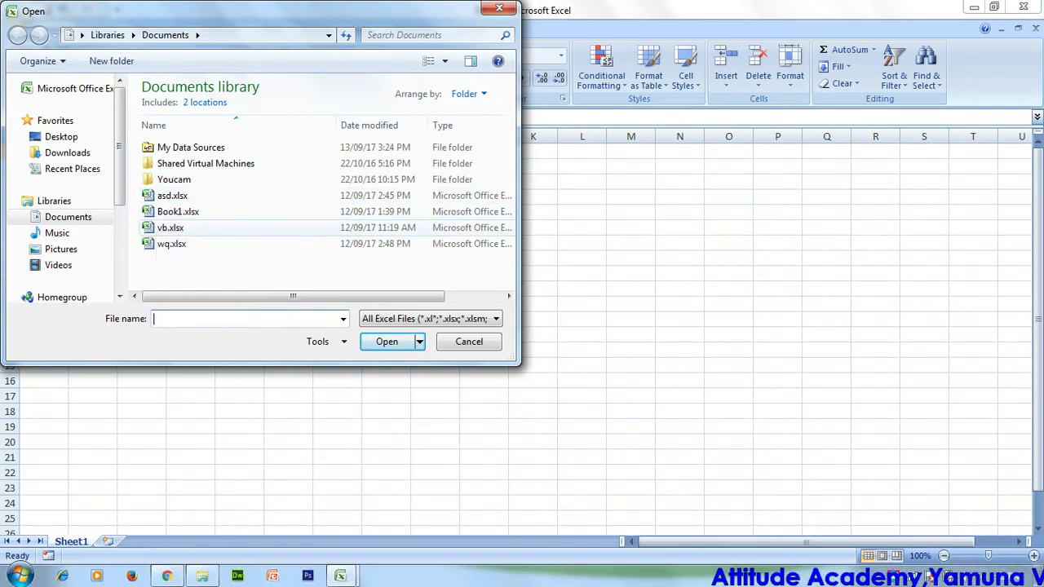
left_click(170, 228)
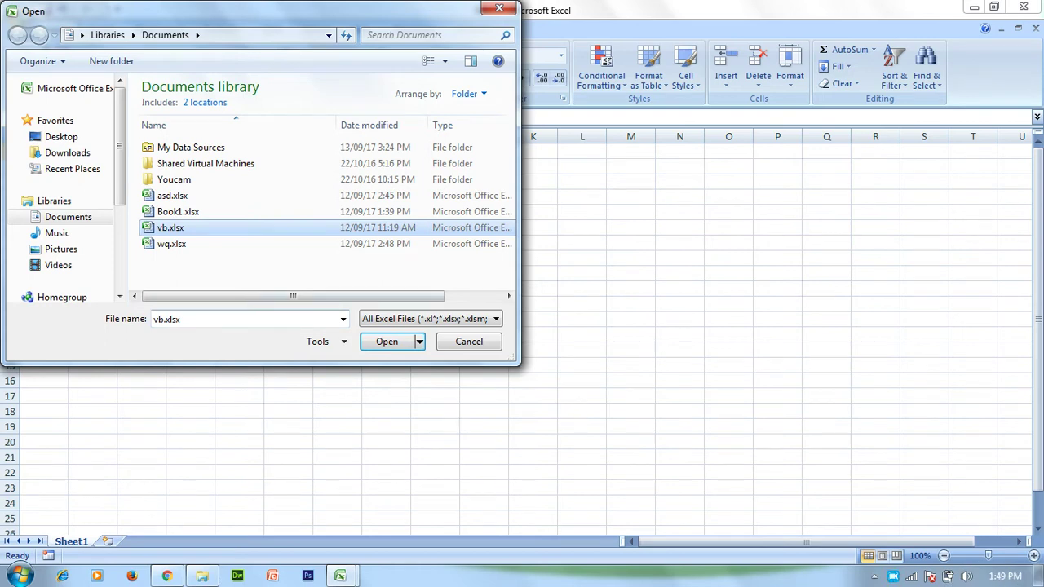
double_click(171, 227)
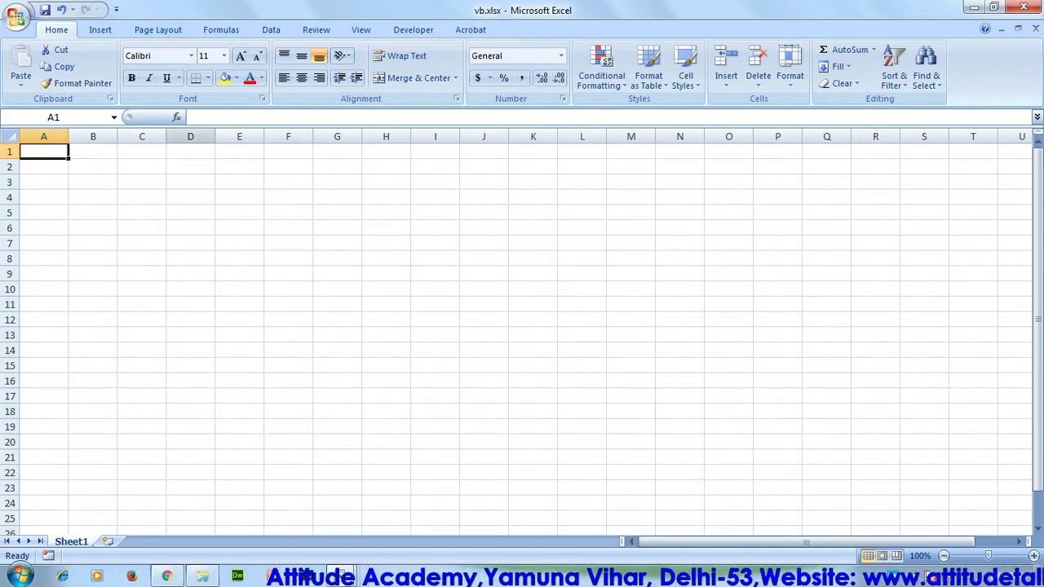
Reopen Lookup Data (1).xlsx from the recent documents list
left_click(16, 16)
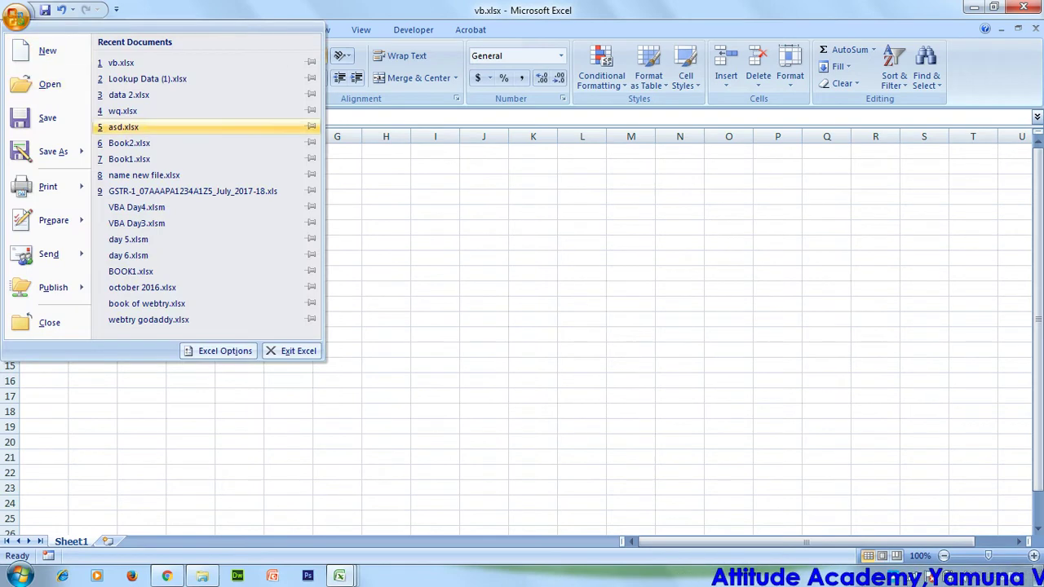
left_click(147, 79)
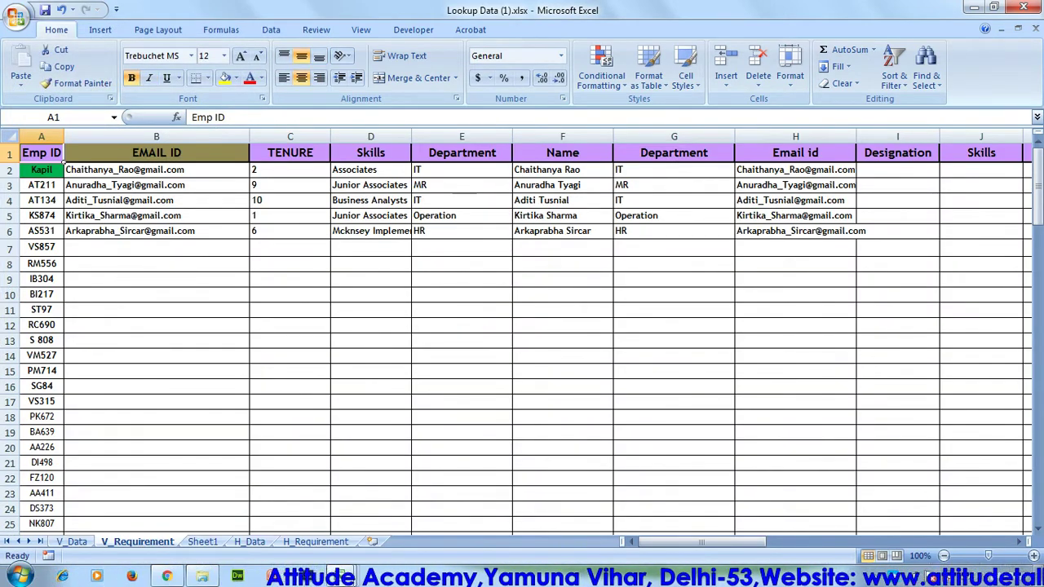
left_click(17, 16)
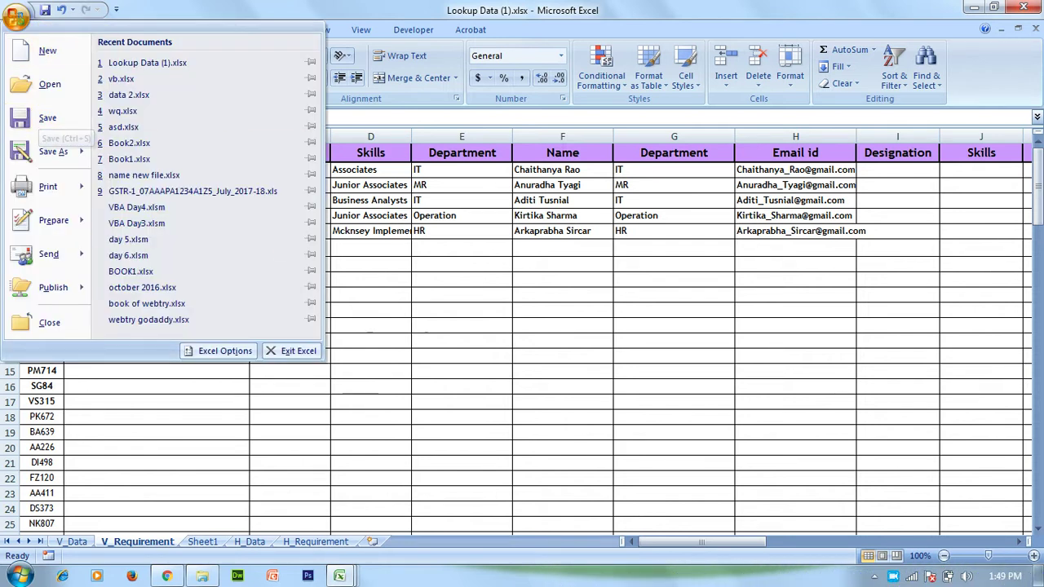
key("Escape")
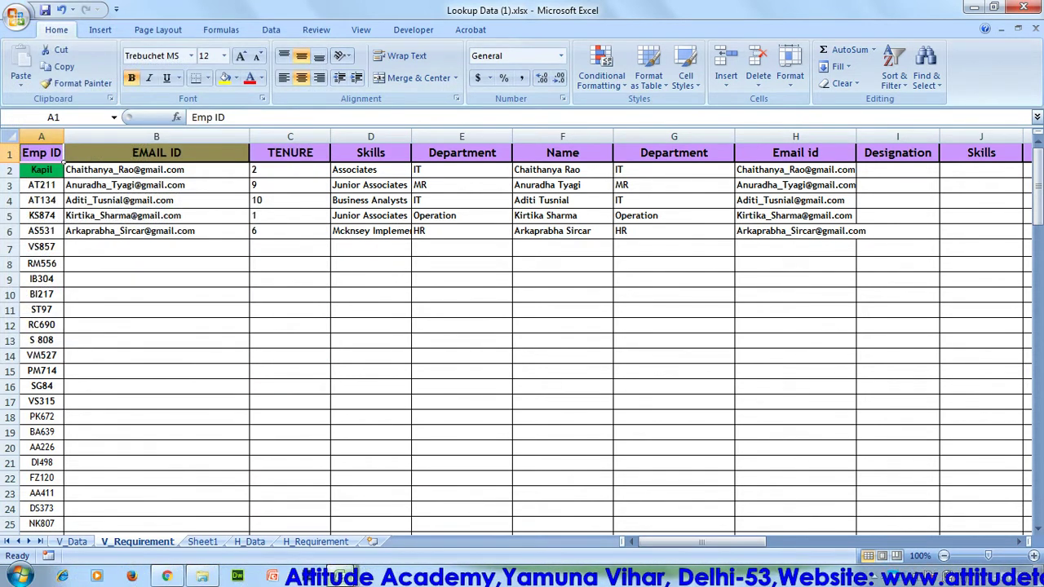
Switch through vb.xlsx and Book2 back to Book1 using the taskbar
mouse_move(339, 576)
left_click(268, 522)
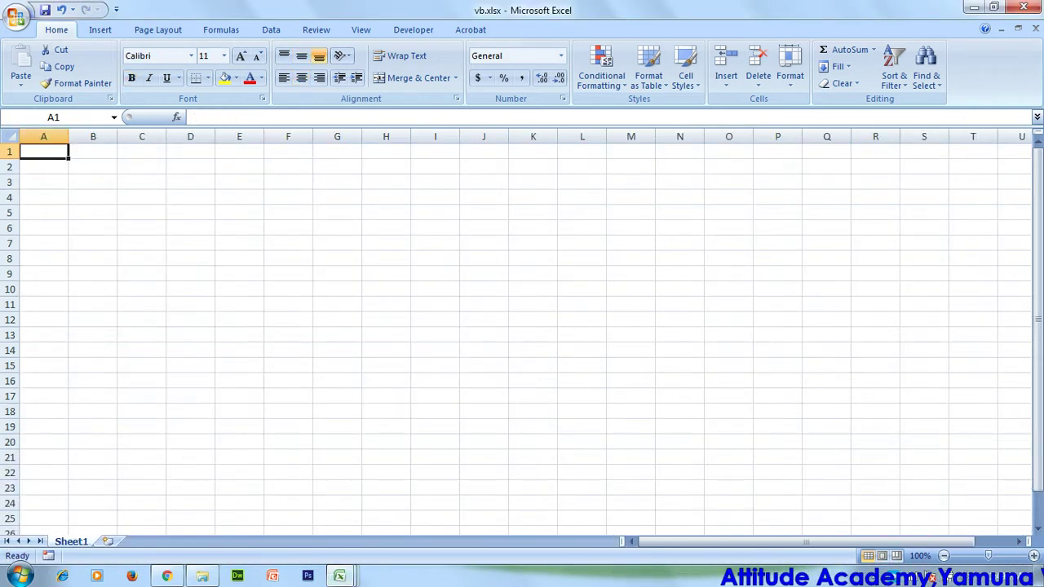
left_click(265, 502)
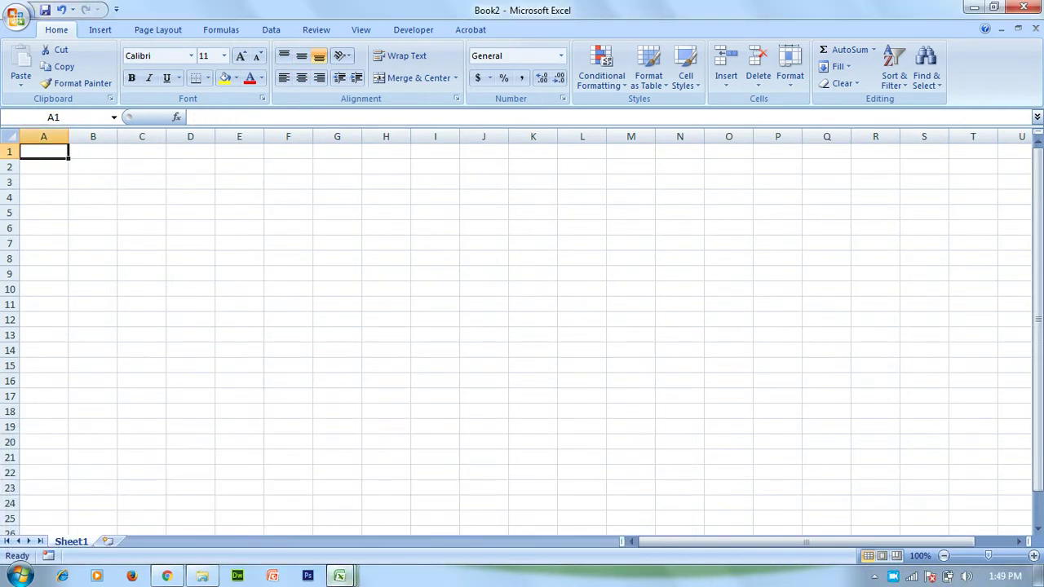
left_click(98, 498)
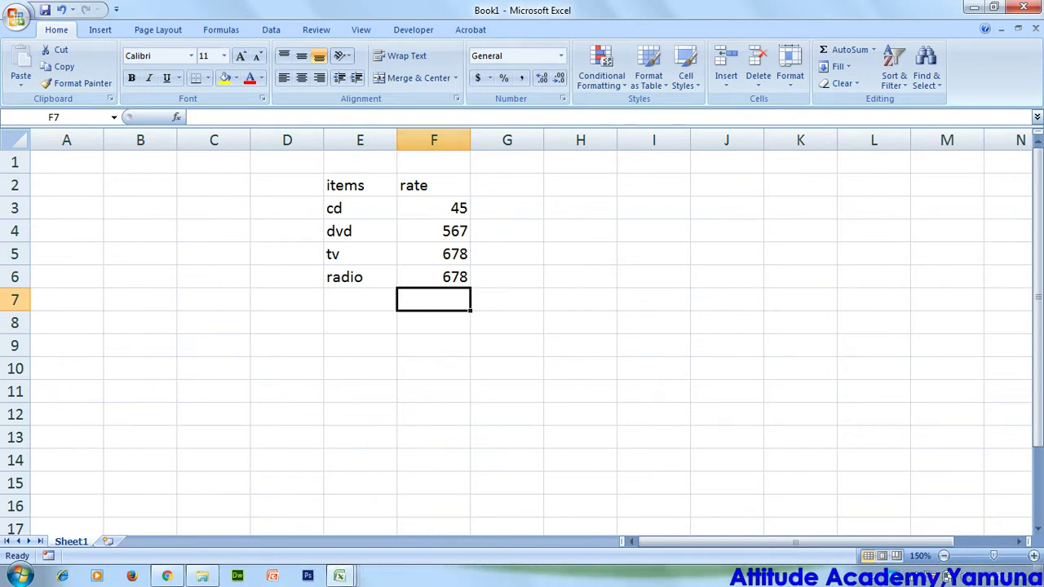
Select the E2:F6 table and start Save As
mouse_move(360, 186)
left_mouse_down()
mouse_move(434, 254)
mouse_move(433, 277)
left_mouse_up()
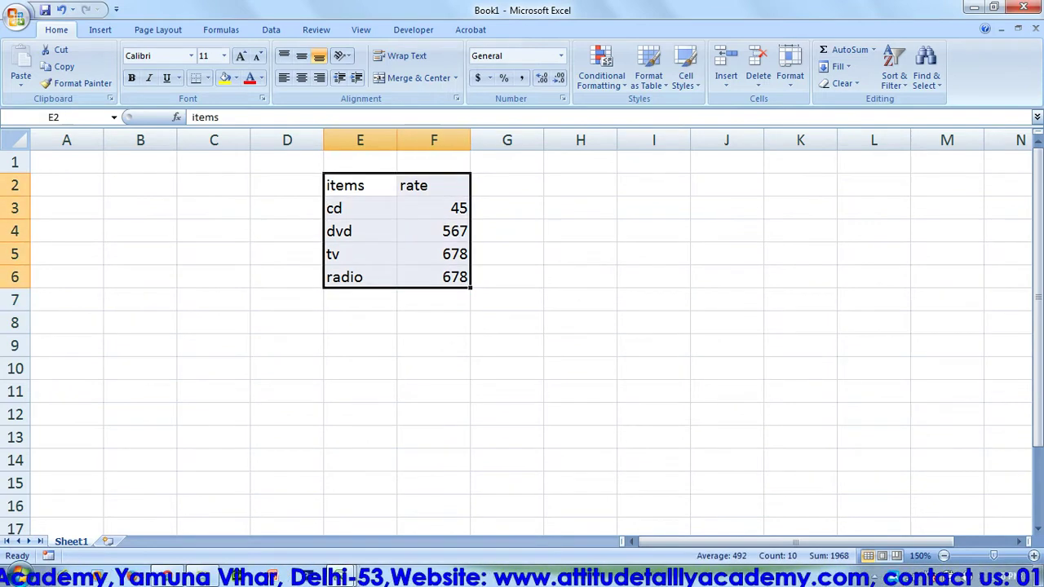
left_click(15, 17)
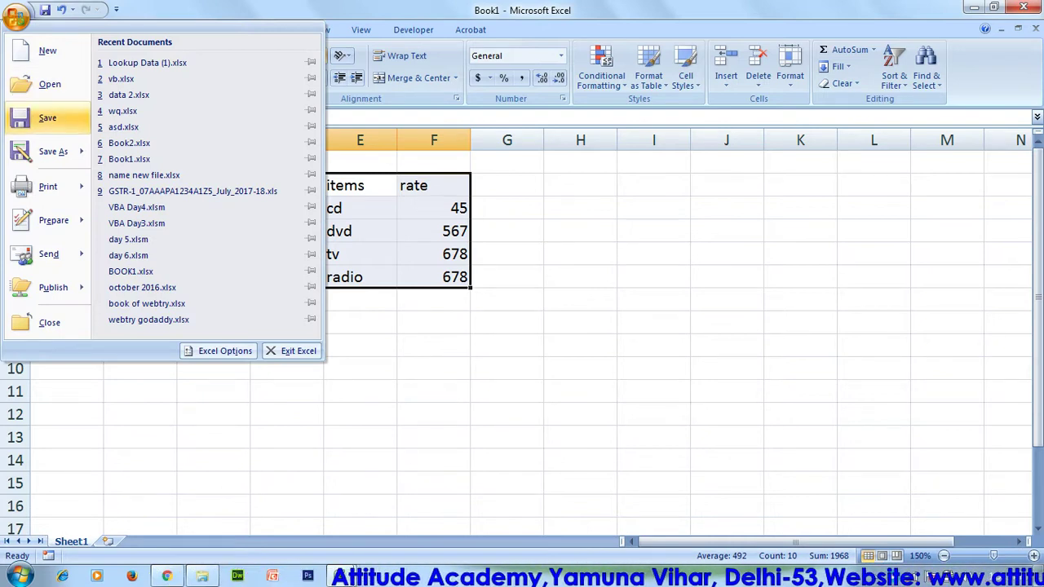
left_click(47, 117)
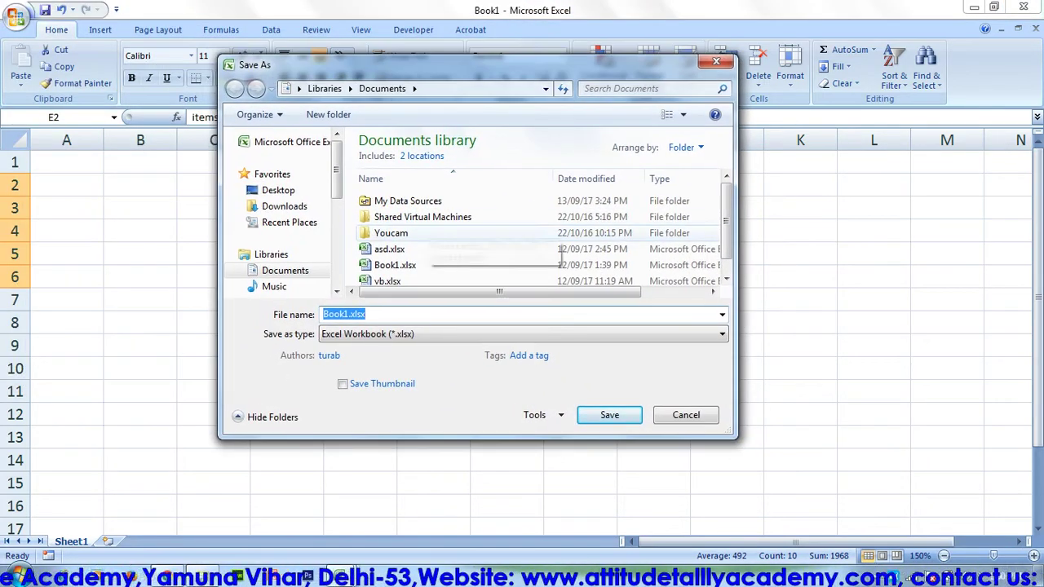
scroll(282, 217, "down", 2)
scroll(282, 216, "down", 1)
scroll(281, 216, "down", 1)
scroll(282, 216, "up", 1)
scroll(281, 216, "up", 2)
scroll(281, 216, "up", 1)
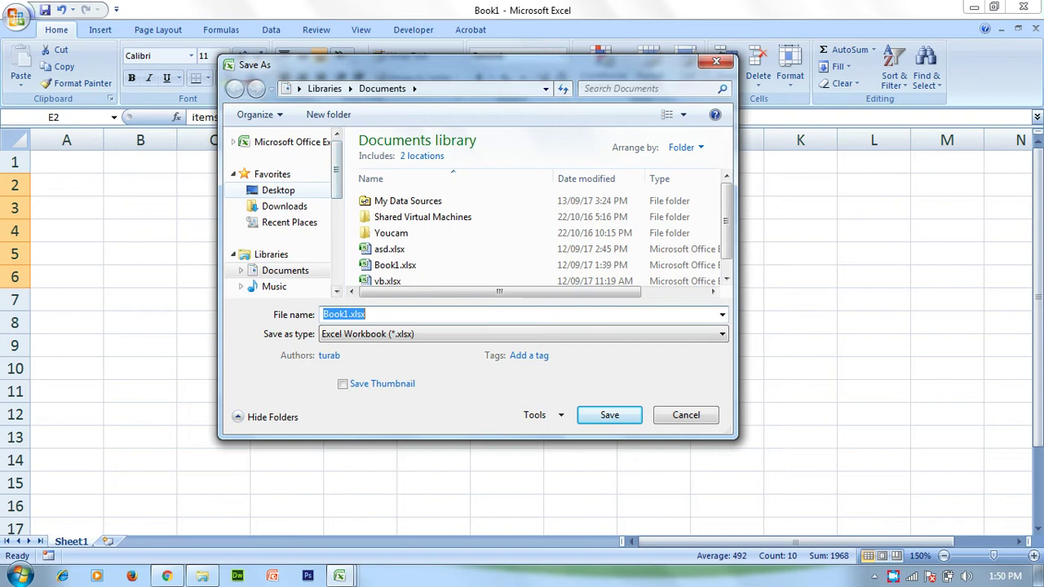
Browse the Save As dialog from Desktop to drive D:
left_click(279, 190)
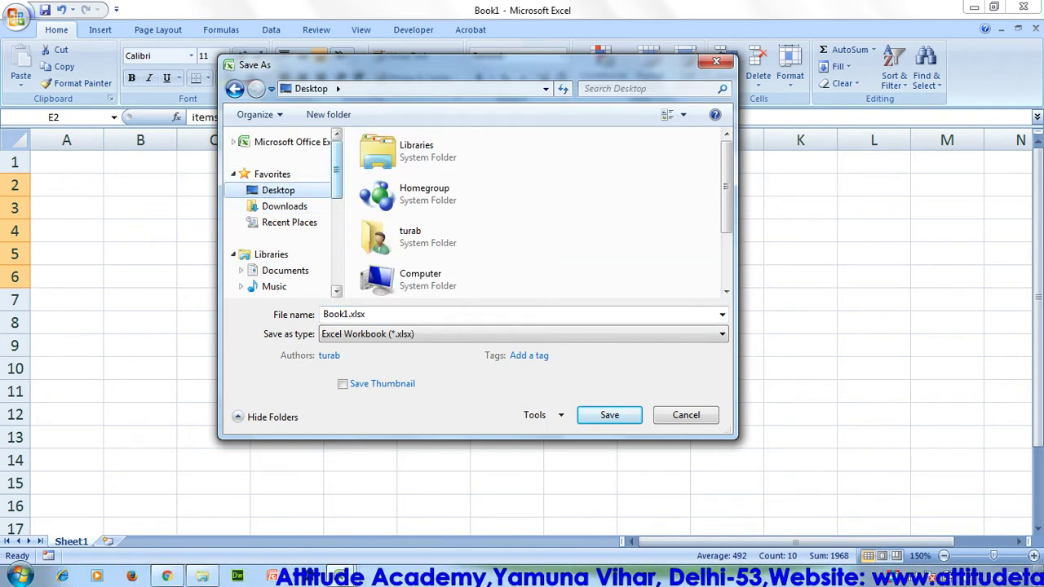
scroll(282, 216, "down", 2)
scroll(282, 217, "down", 1)
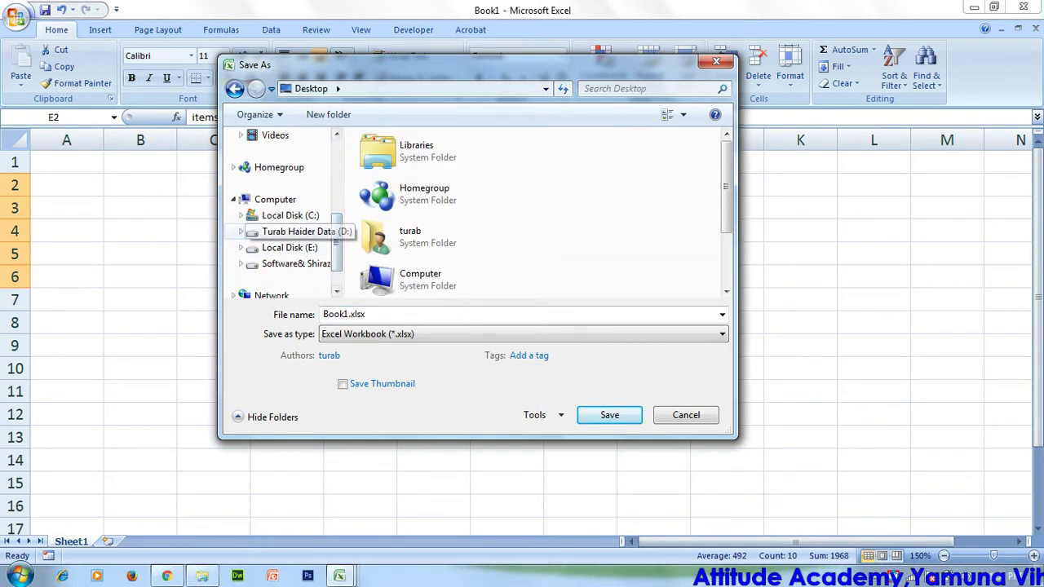
left_click(294, 232)
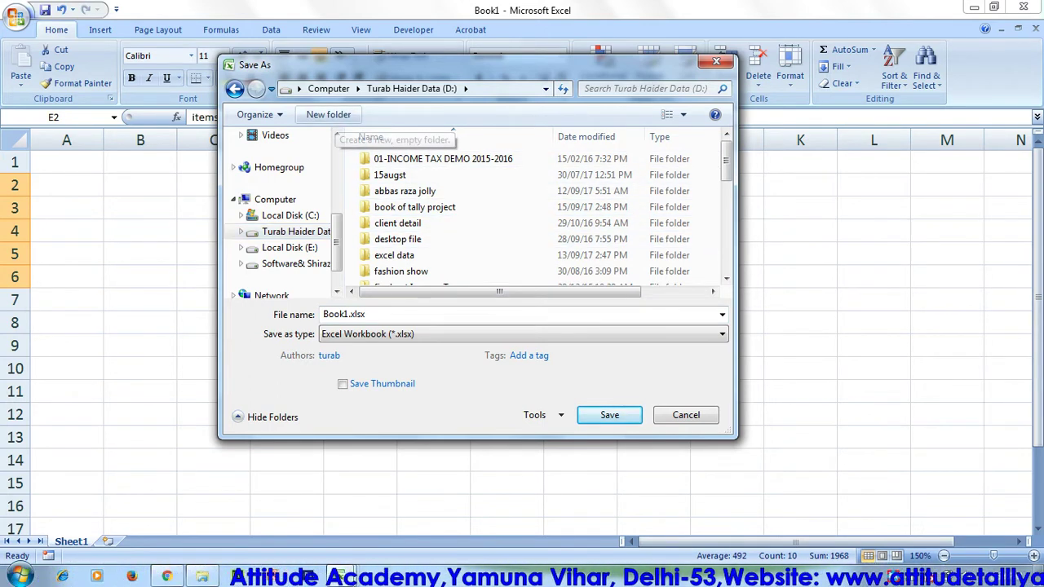
Create a folder named excel data, merge it with the existing one, and open it
left_click(329, 115)
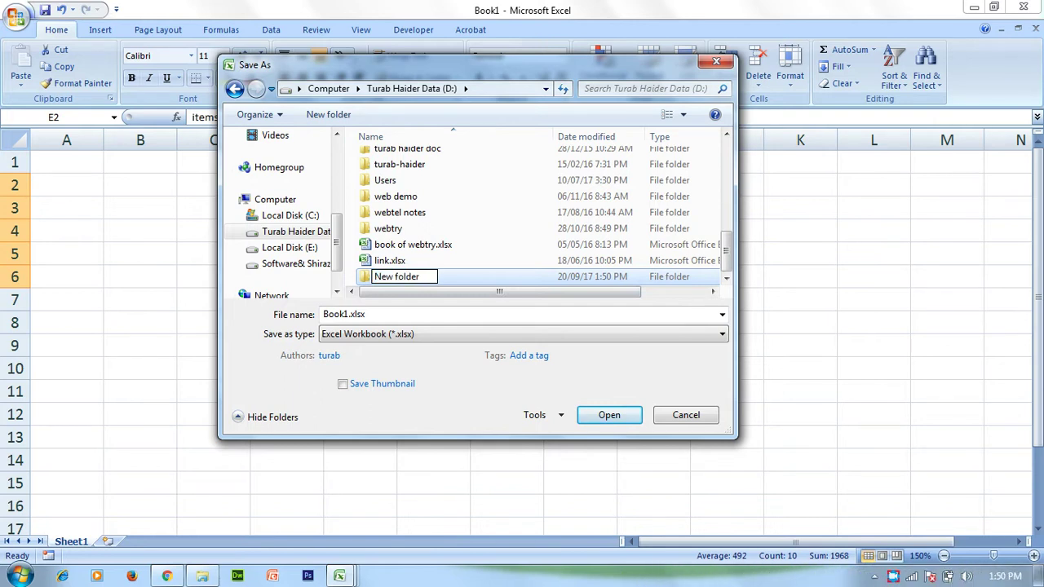
type("excel ")
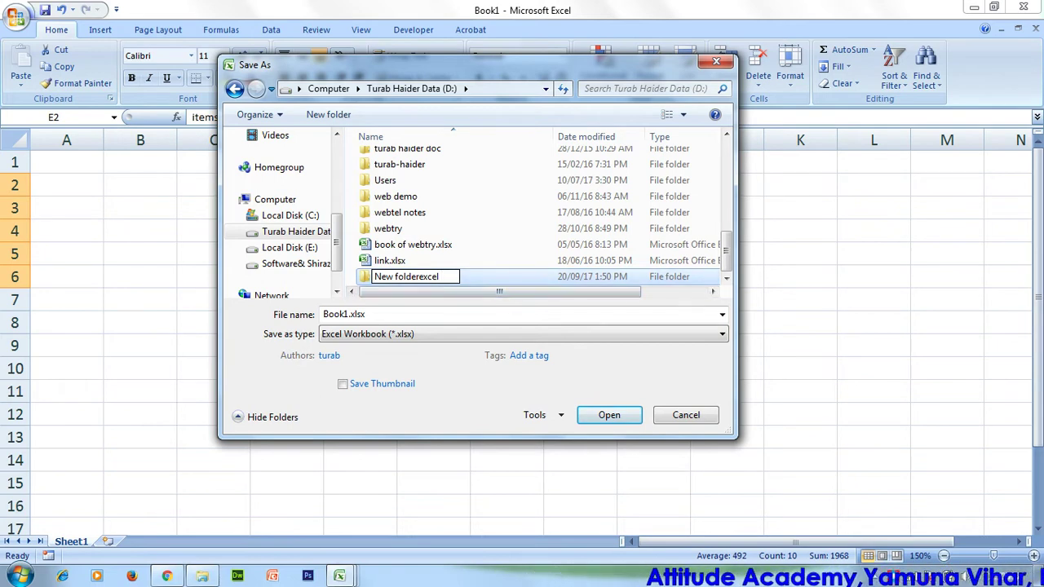
type("cel data")
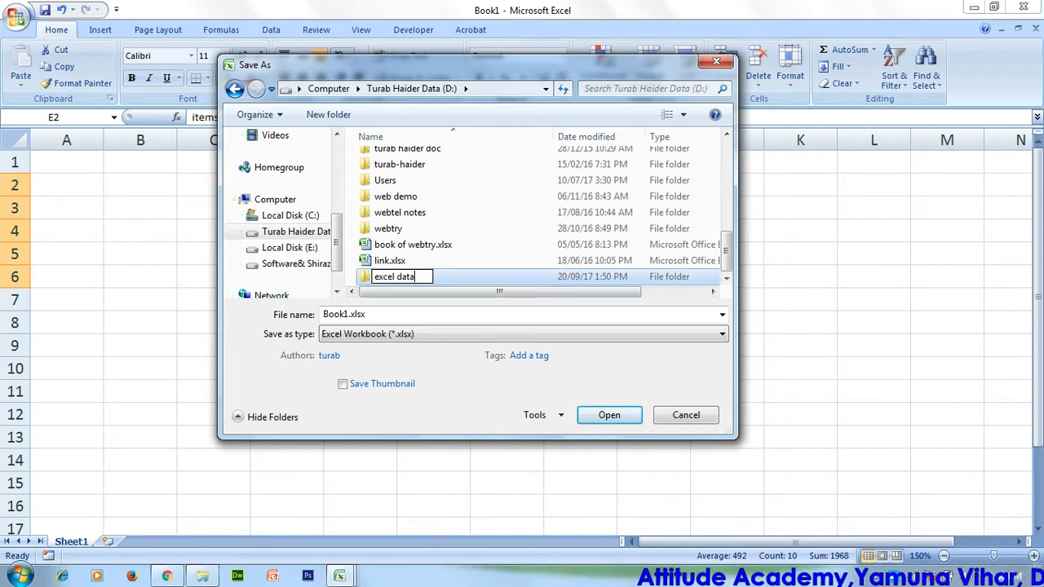
key("Return")
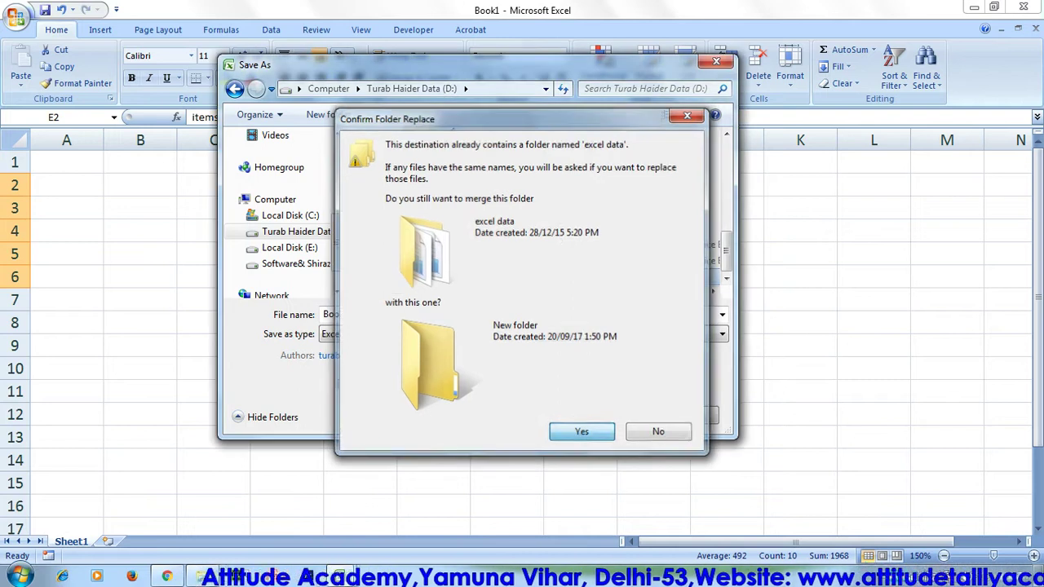
key("Return")
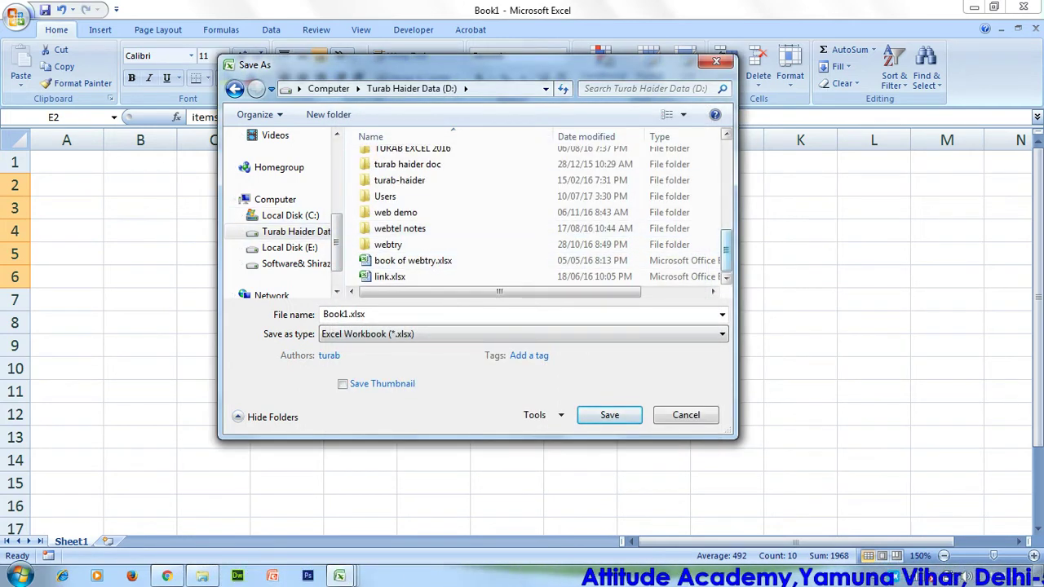
scroll(571, 245, "up", 2)
scroll(571, 245, "up", 1)
scroll(571, 244, "up", 1)
scroll(571, 245, "up", 1)
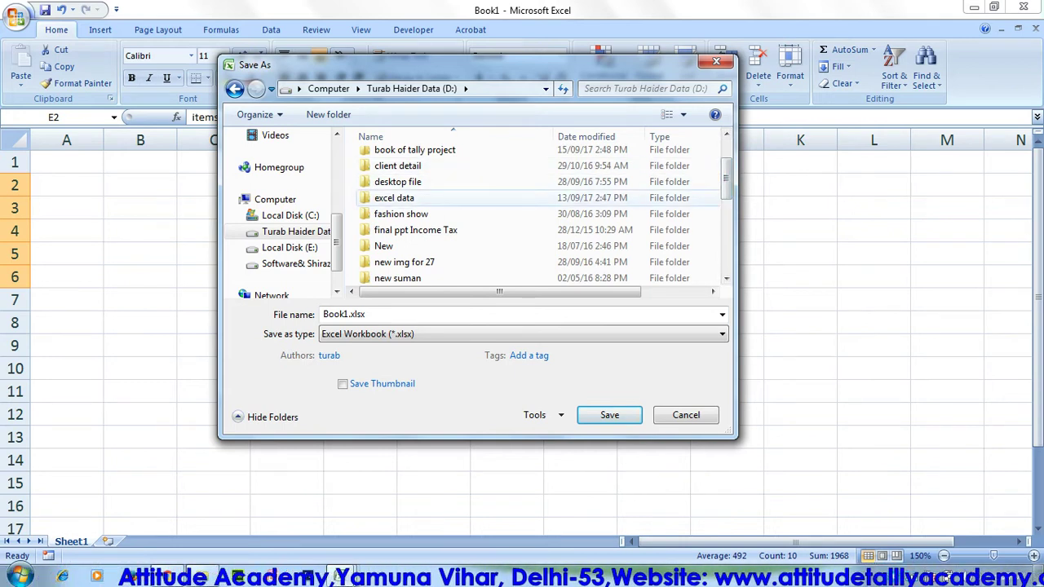
double_click(563, 200)
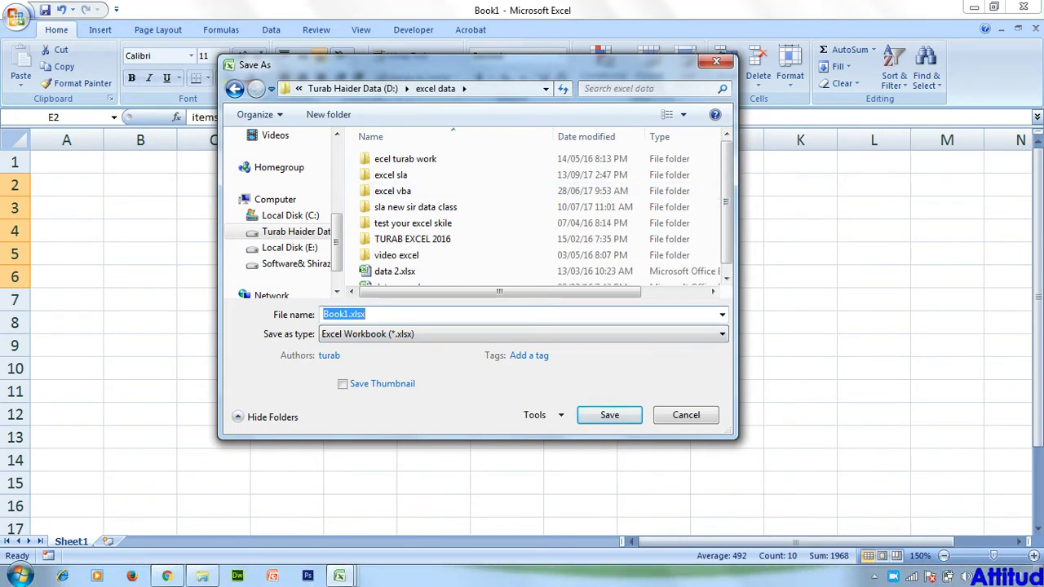
Name the file turab and set its type to Excel 97-2003 Workbook (*.xls)
type("turab")
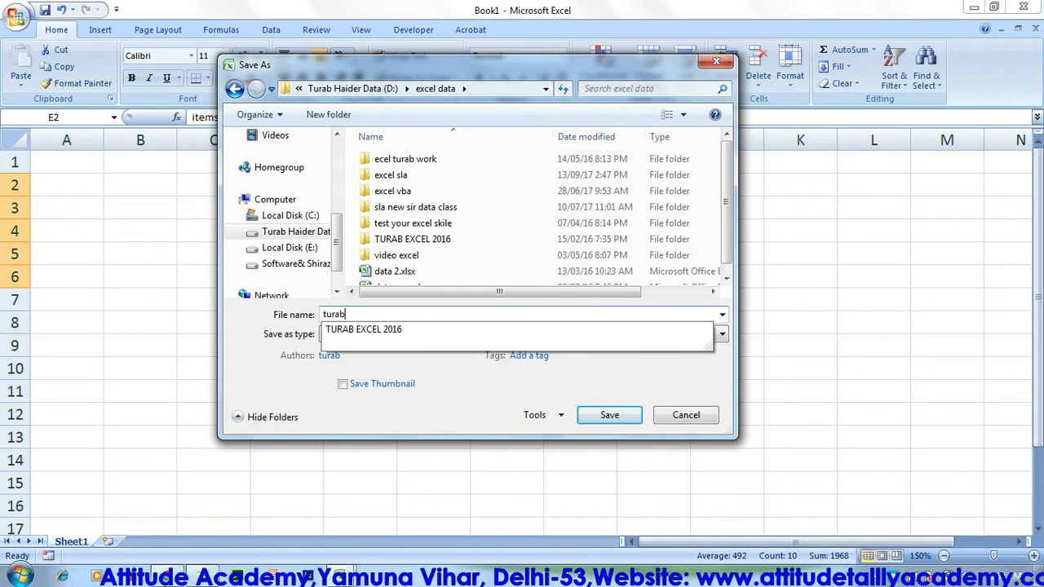
key("Escape")
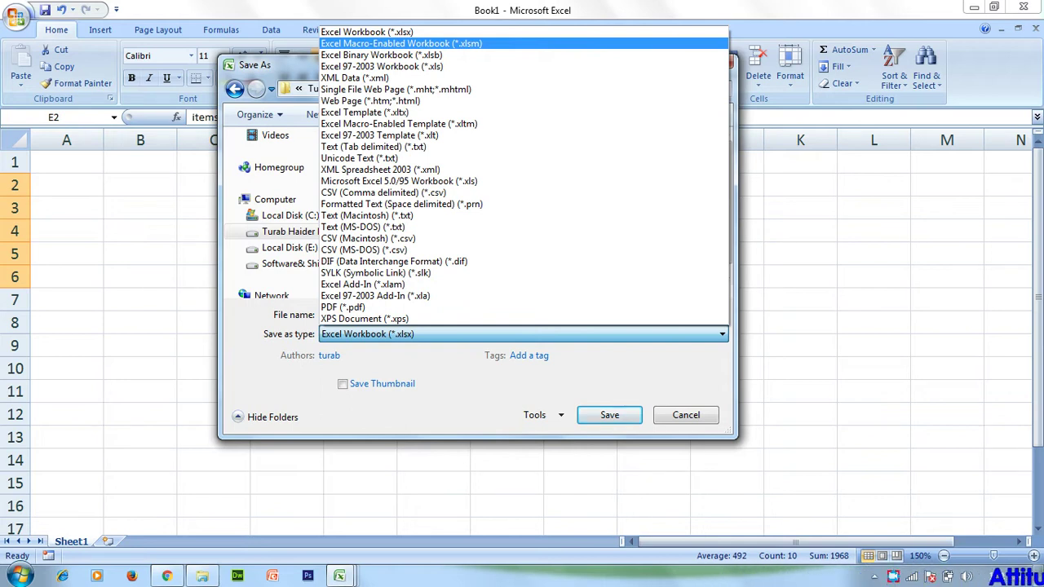
key("Down")
key("Down")
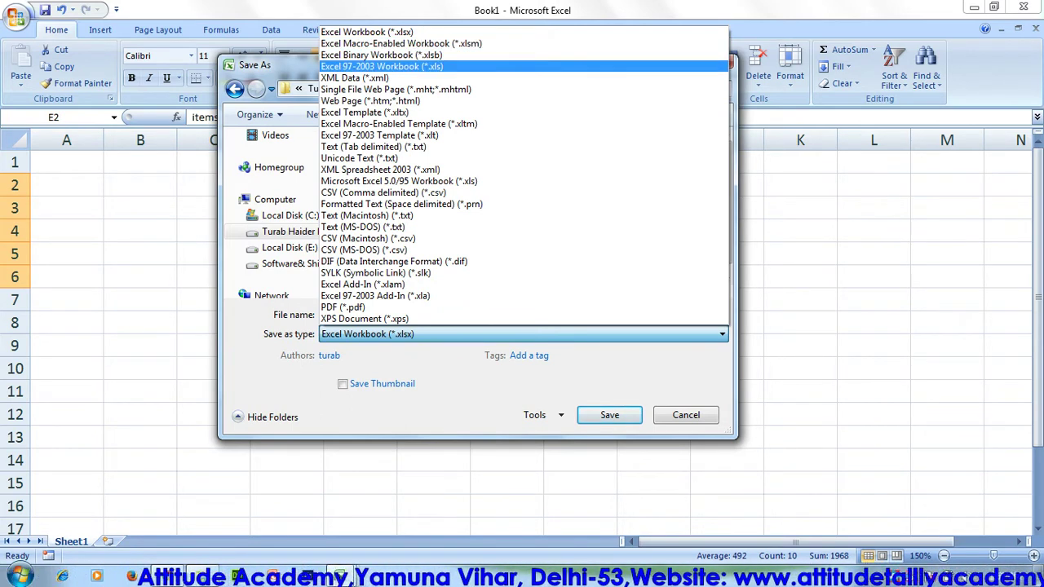
key("Return")
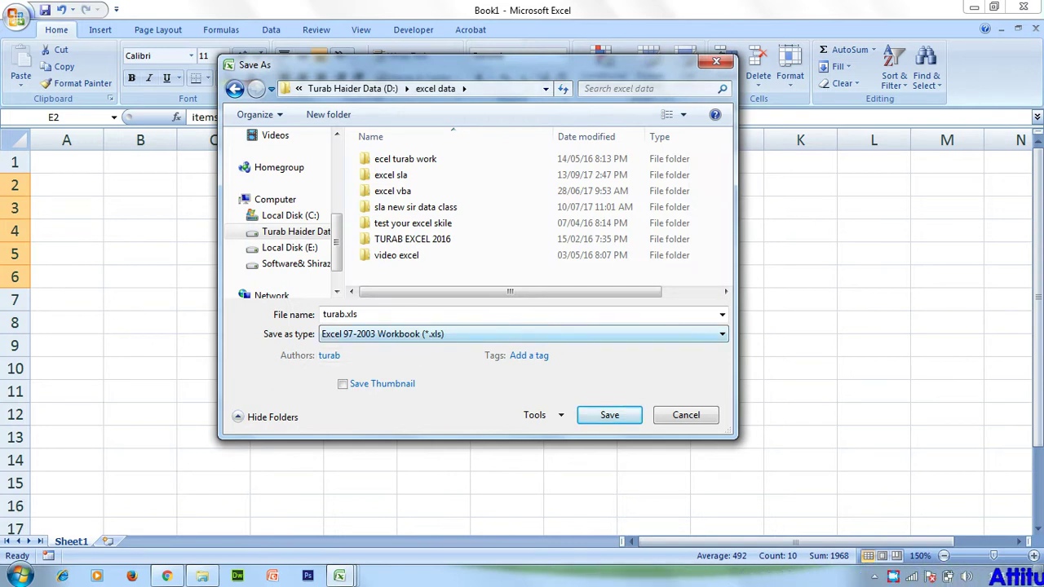
key("Return")
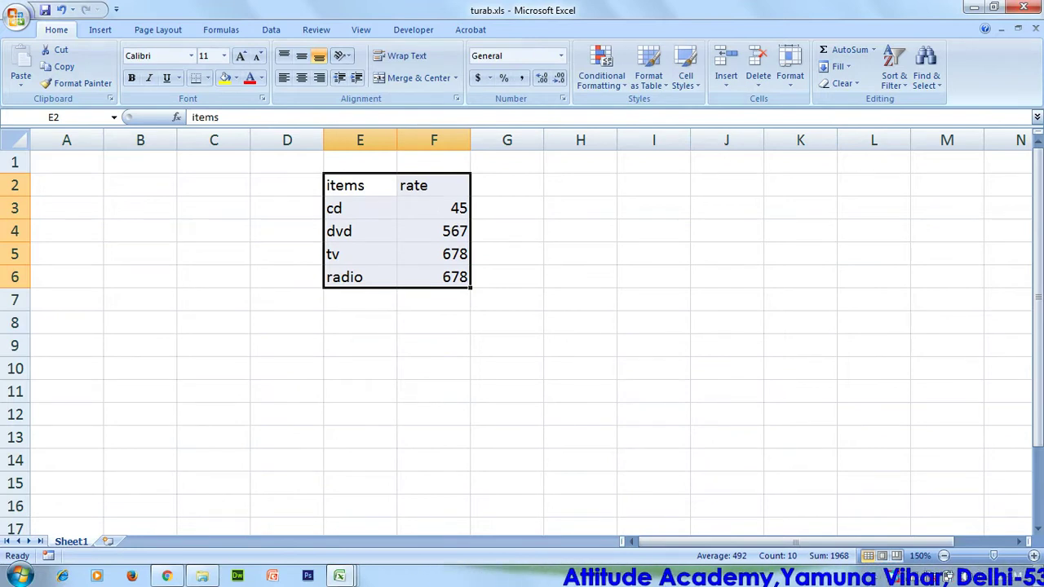
left_click(17, 16)
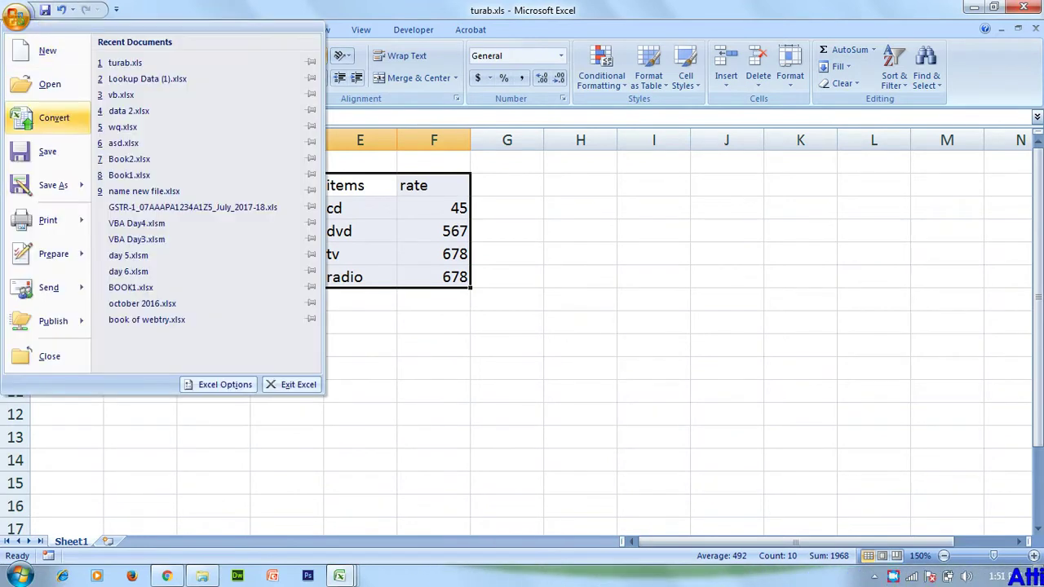
left_click(53, 186)
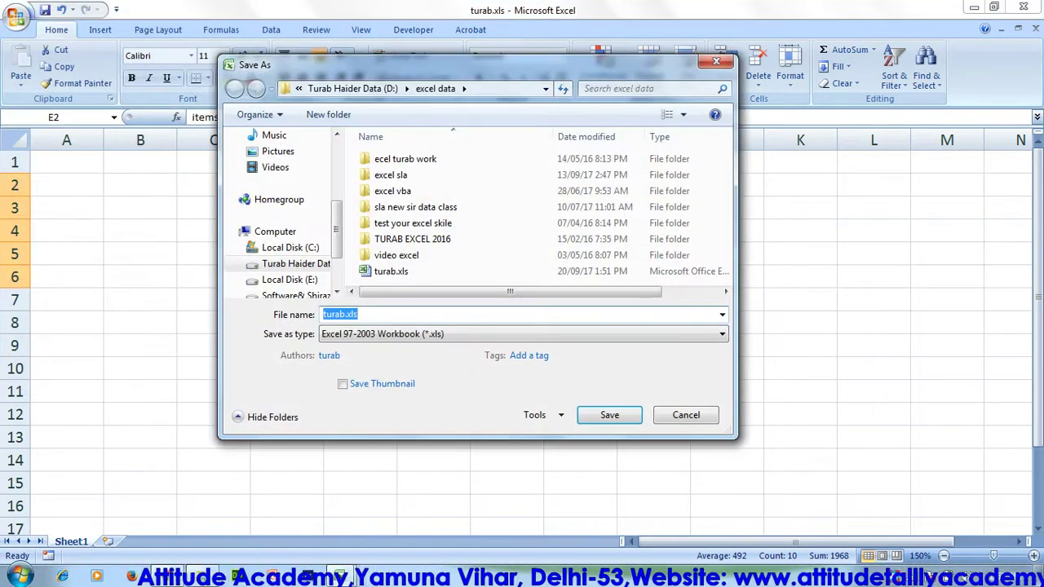
left_click(522, 333)
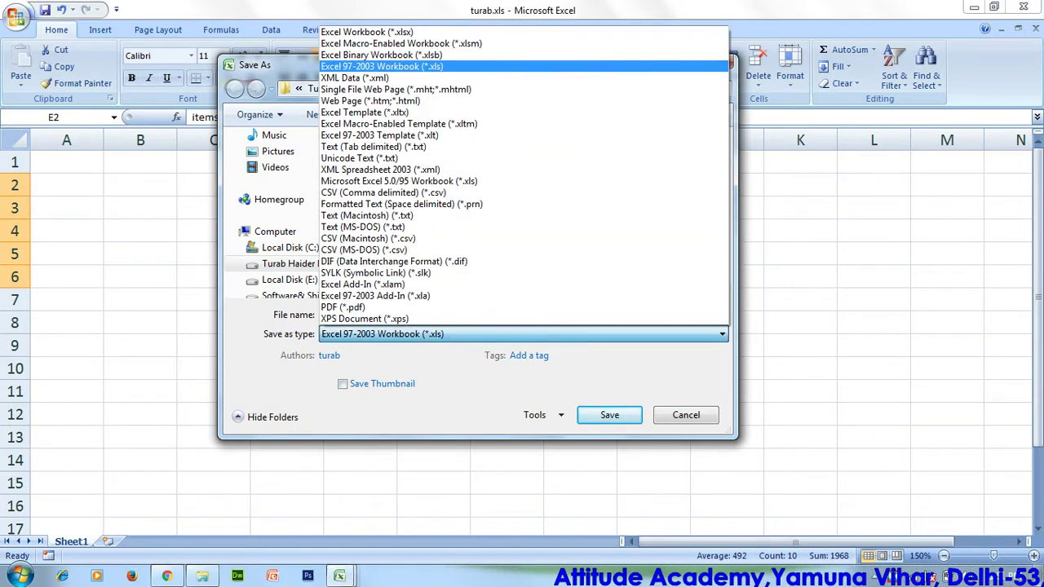
left_click(351, 308)
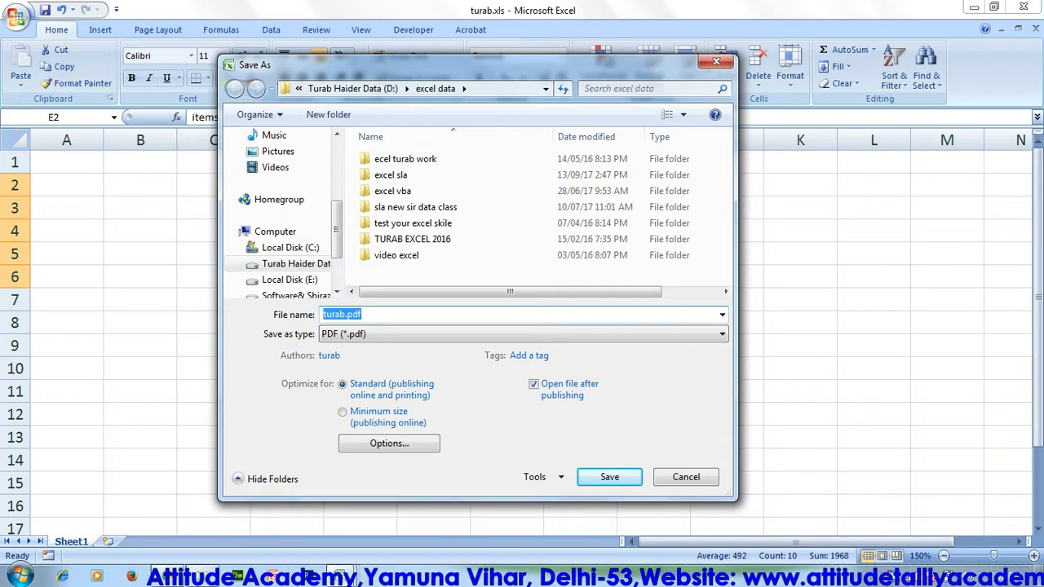
left_click(686, 477)
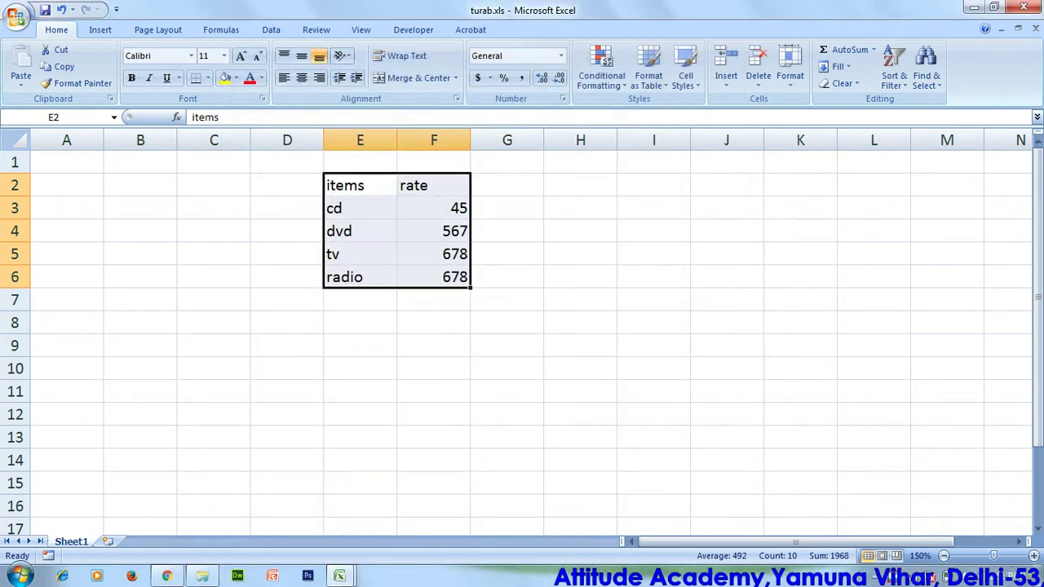
Open Print Preview of the items and rate table in turab.xls
key("alt+f")
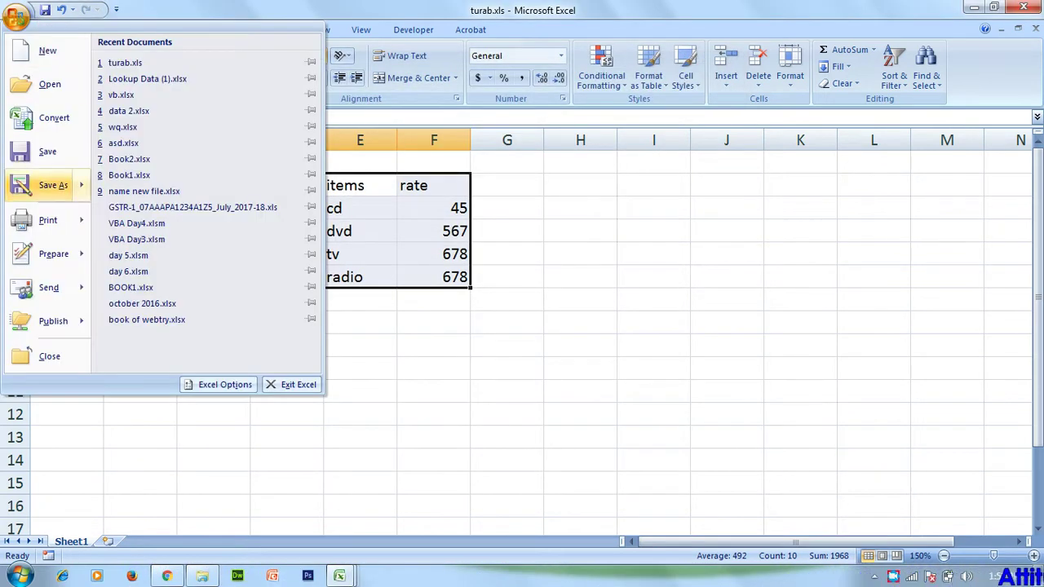
key("Down")
key("Right")
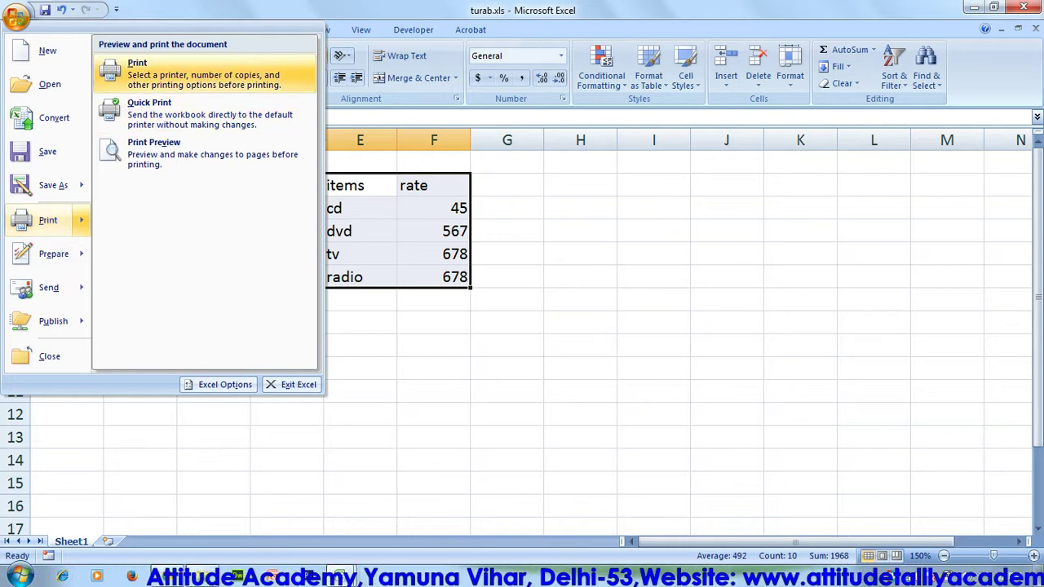
key("Down")
key("Down")
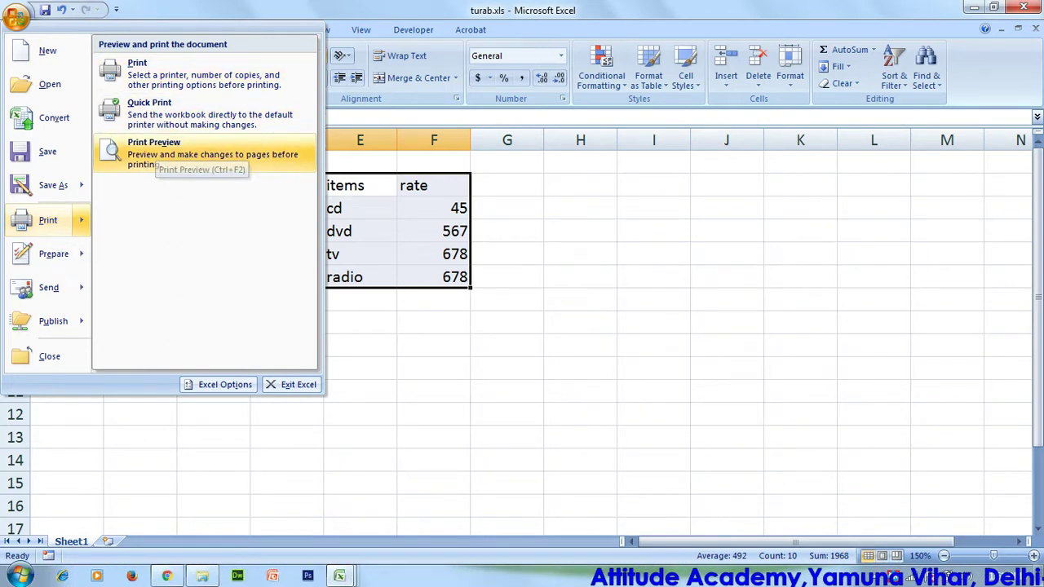
key("Return")
Zoom in on the previewed page, then close the preview and bring up the Prepare options
key("alt+z")
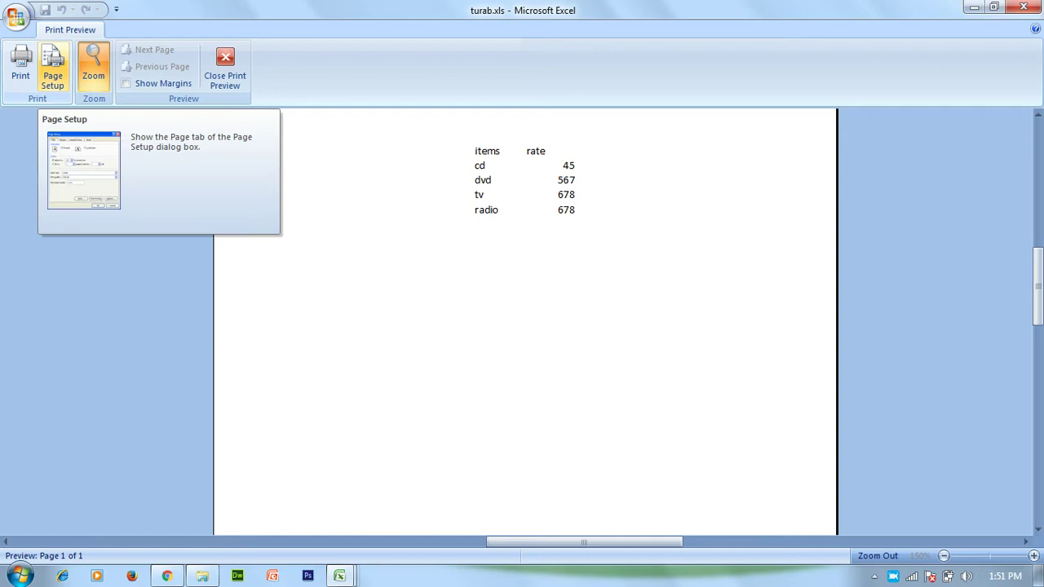
left_click(225, 69)
left_click(16, 17)
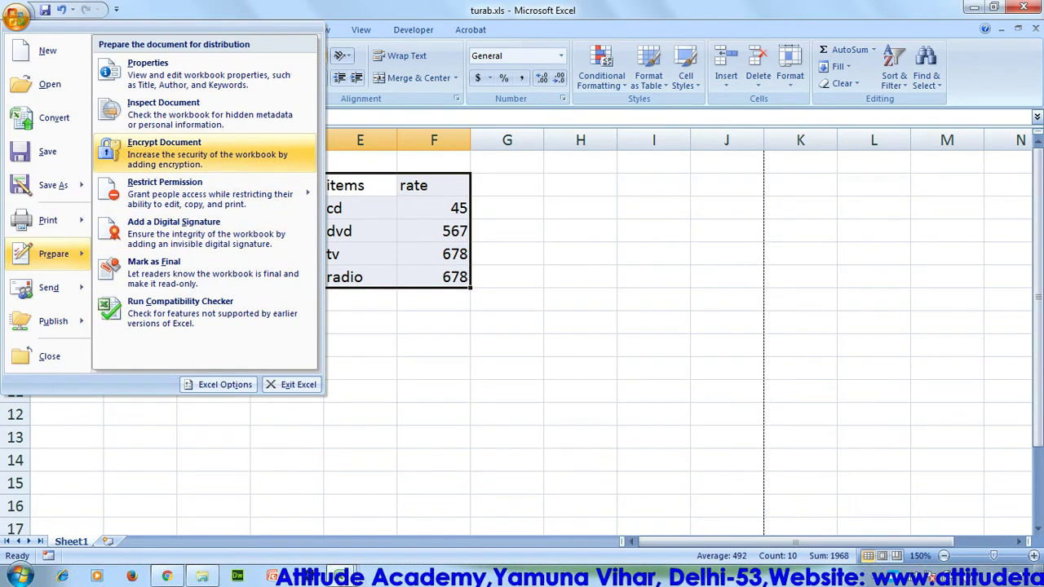
Encrypt the workbook with a password, entering it and confirming it
left_click(164, 152)
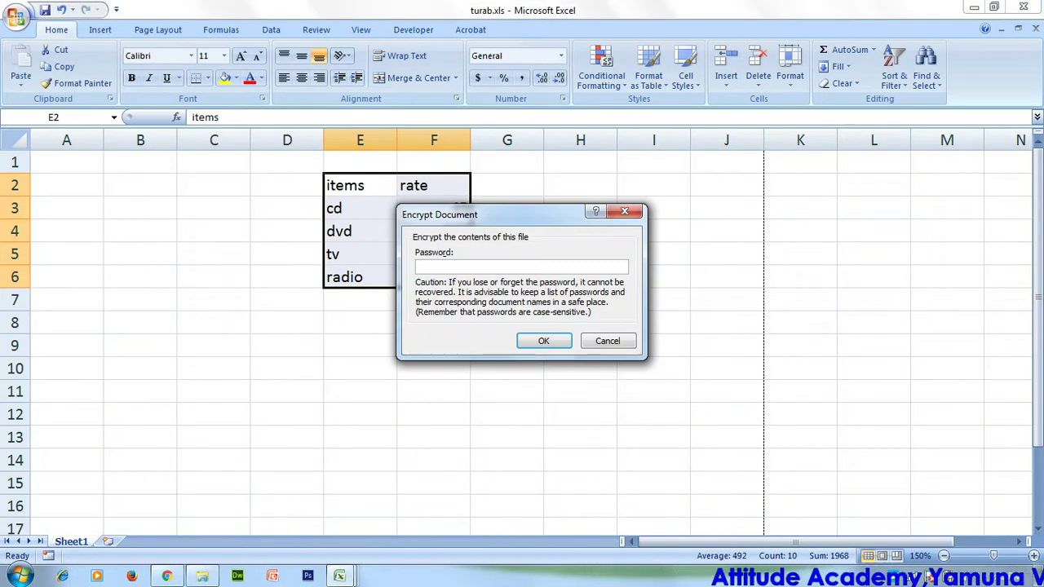
key("Return")
type("1")
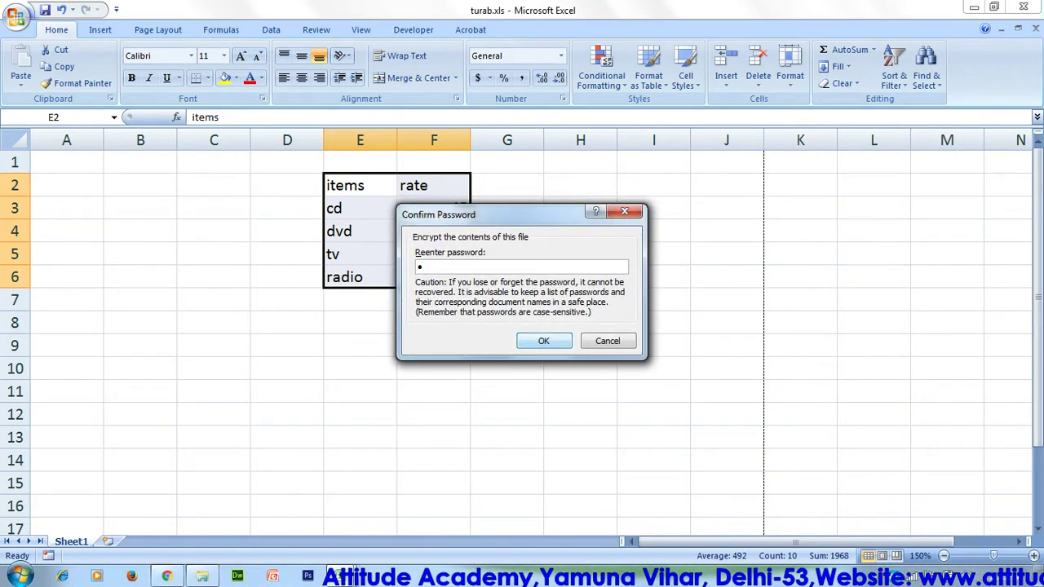
key("Return")
Save the encrypted workbook as turab.xlsx in the newer workbook format
key("ctrl+s")
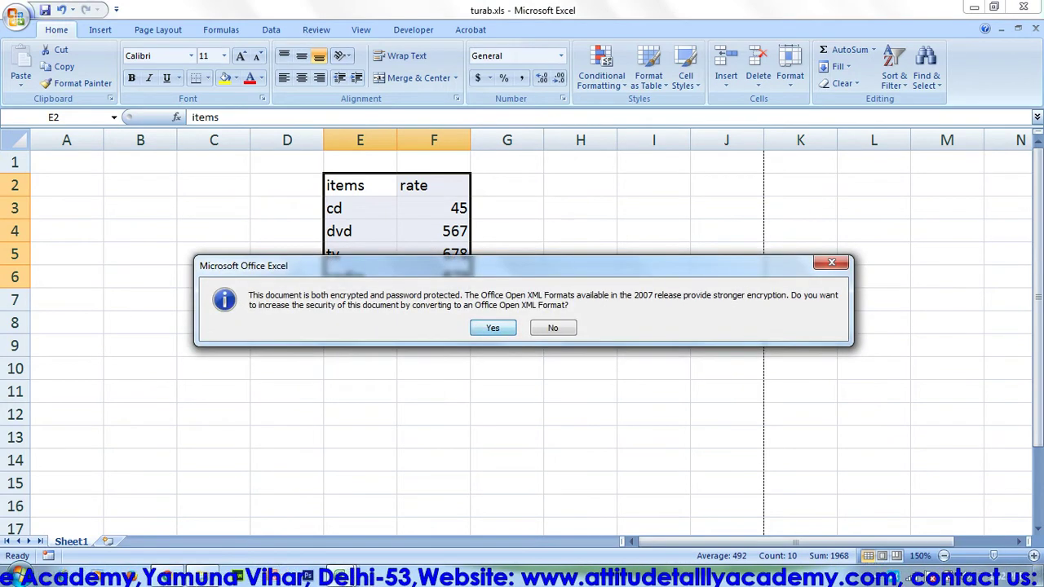
key("Return")
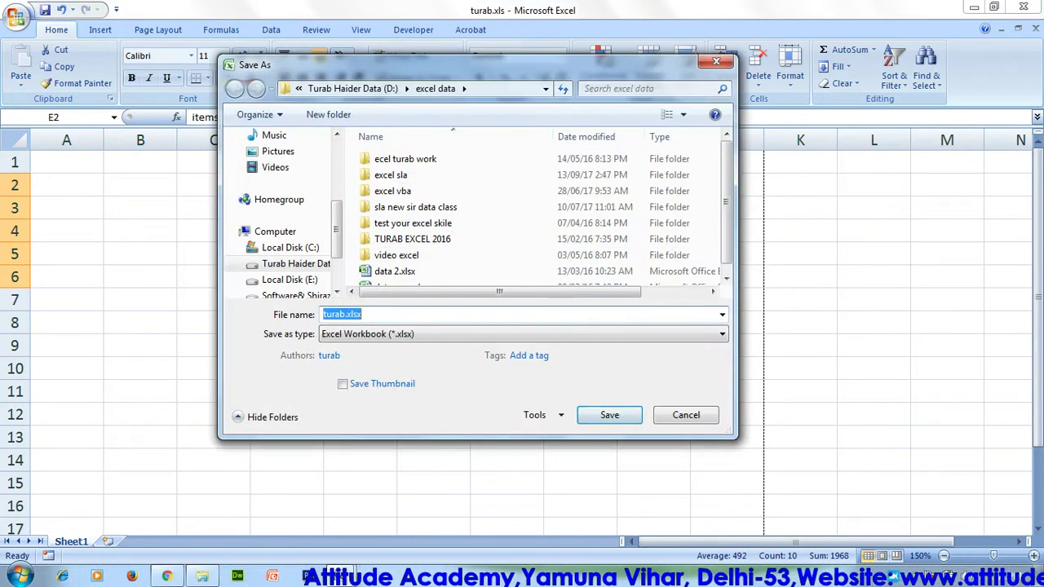
key("Escape")
Reopen turab.xlsx from Recent Documents and enter its password to open it
key("alt+f")
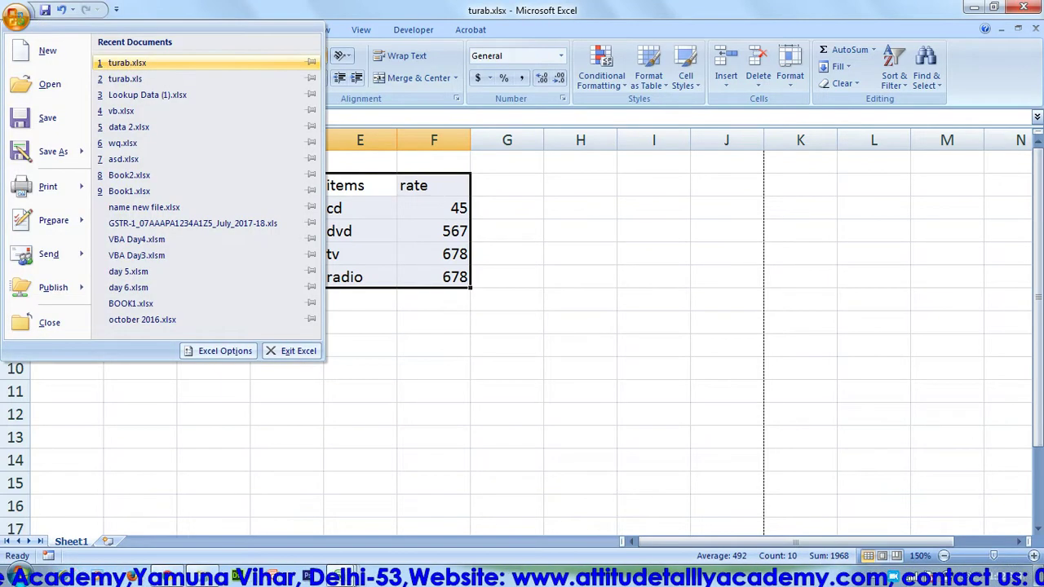
key("ctrl+n")
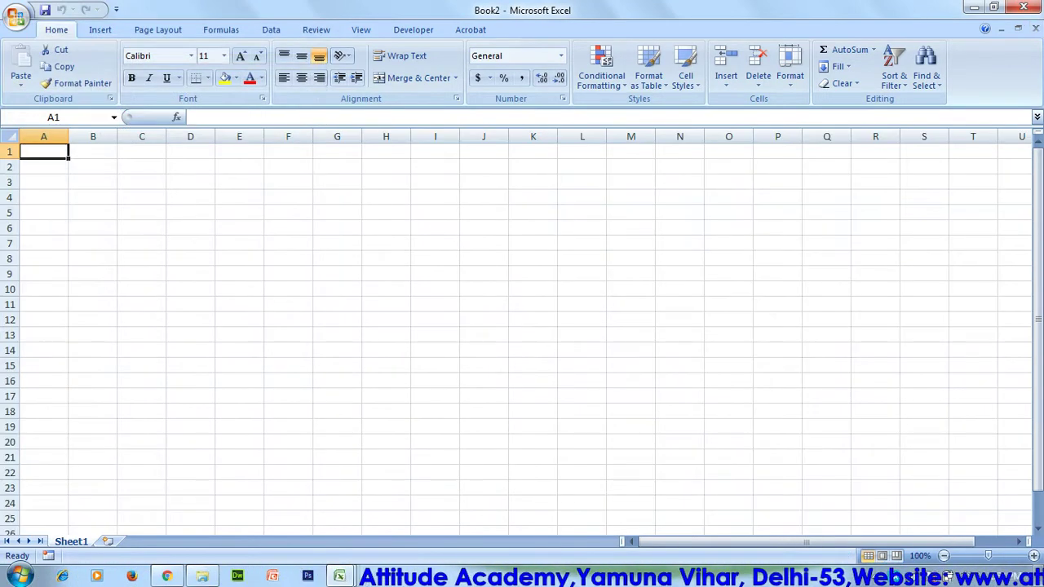
key("alt+f")
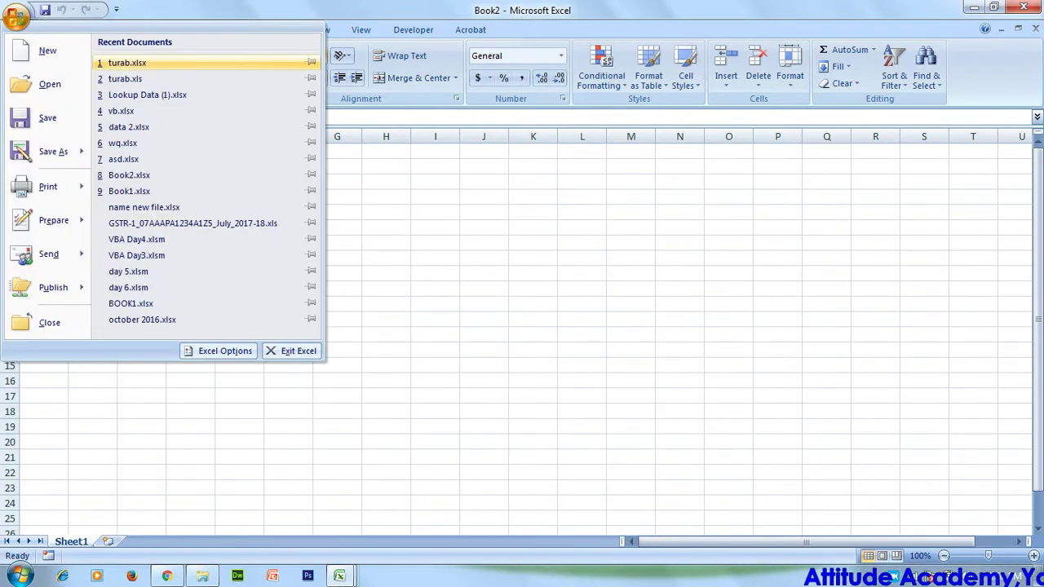
key("Return")
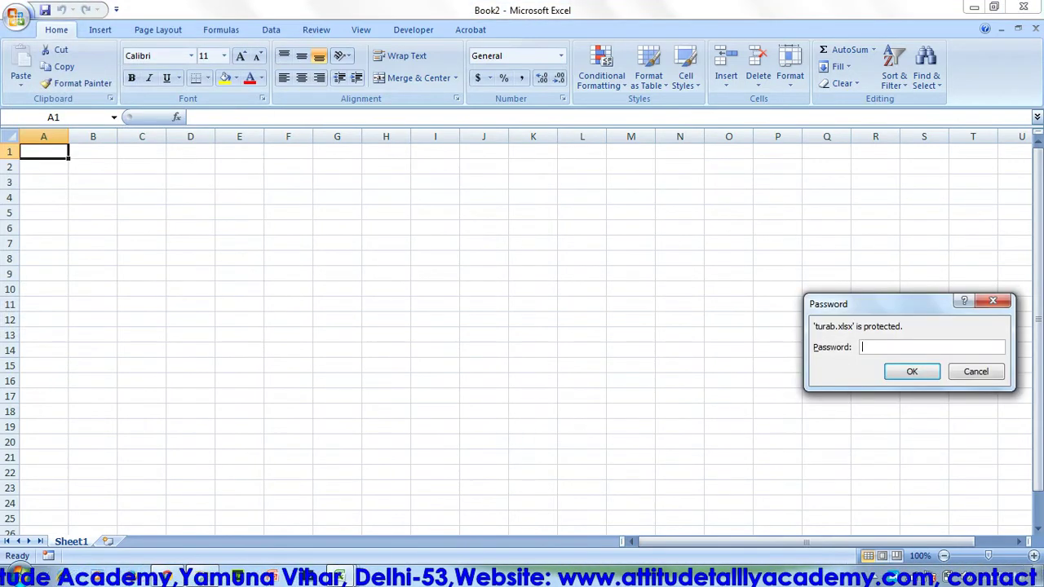
left_click_drag(865, 303, 465, 295)
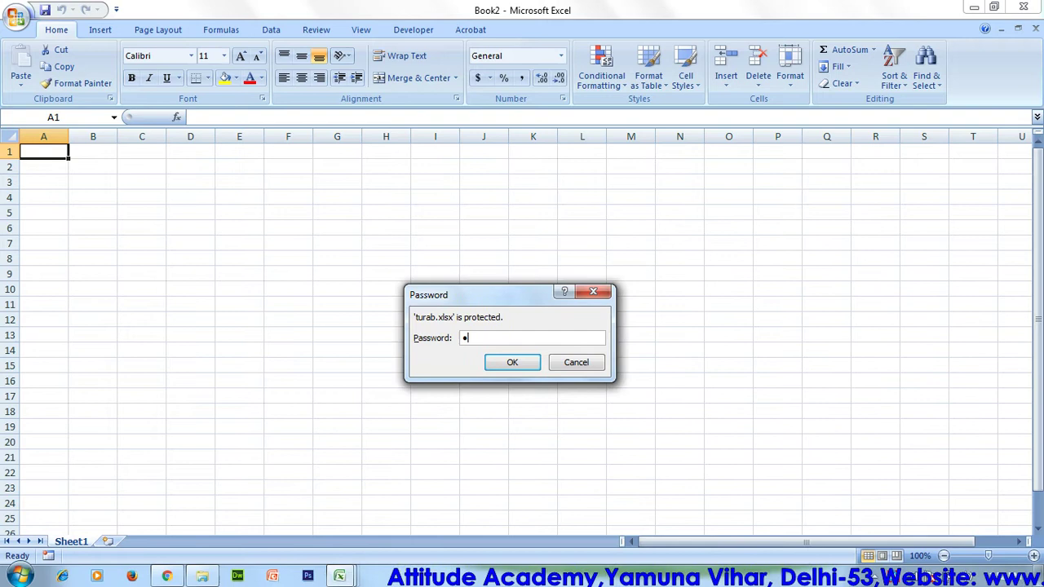
key("Return")
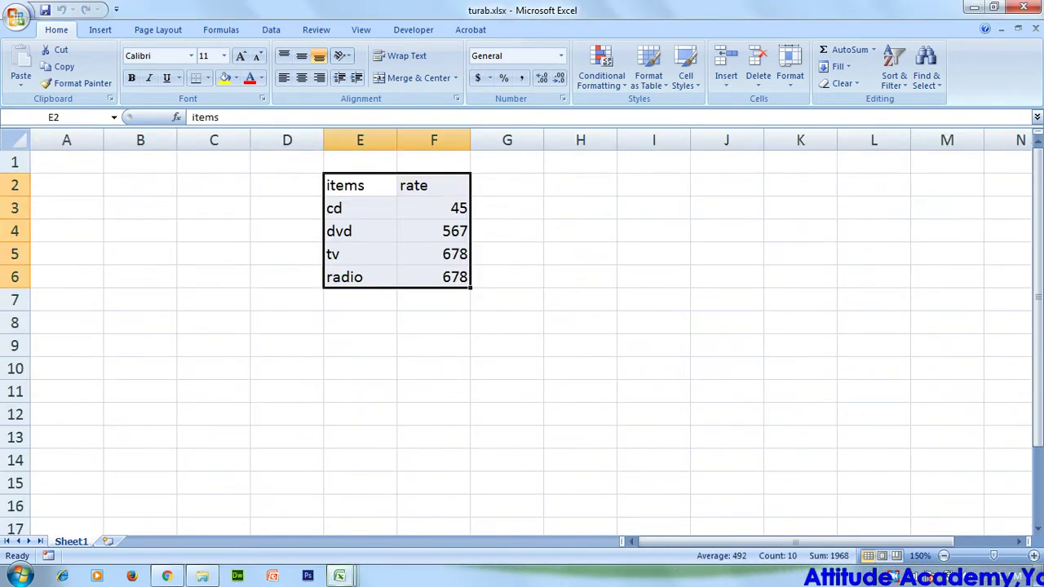
Add a digital signature to turab.xlsx, typing a signing purpose, and sign it
left_click(16, 16)
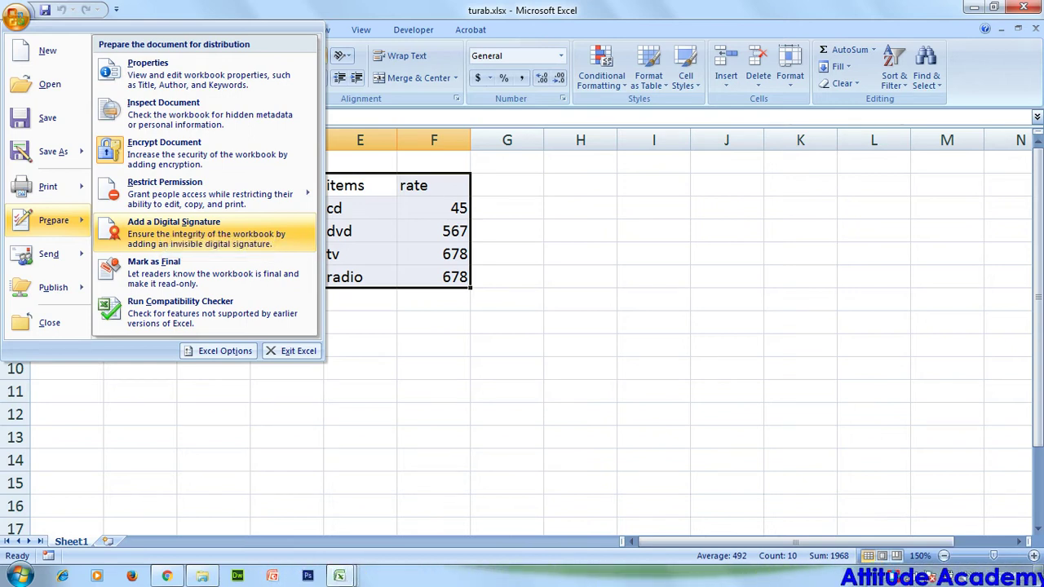
left_click(173, 232)
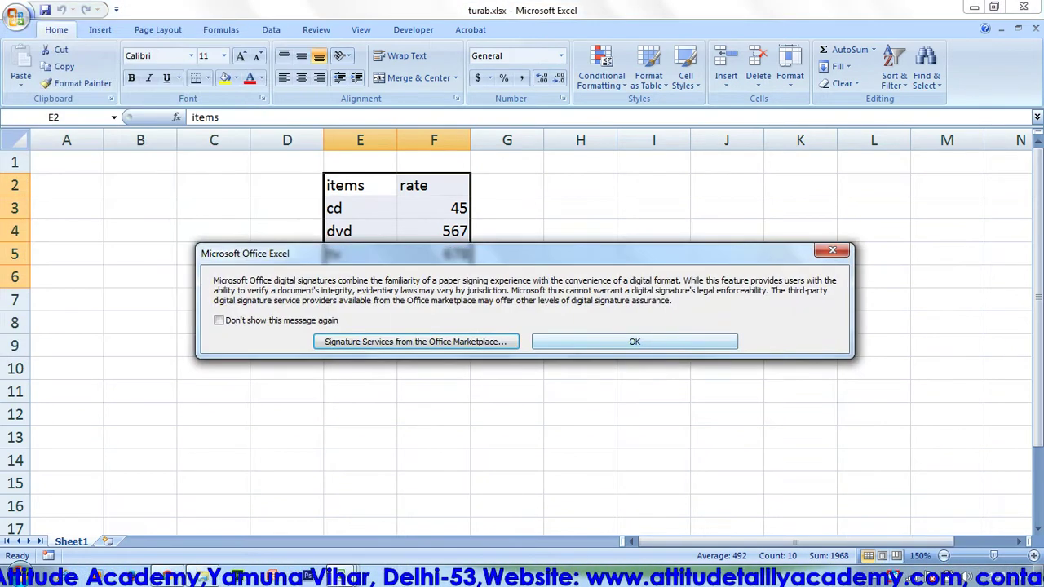
key("Return")
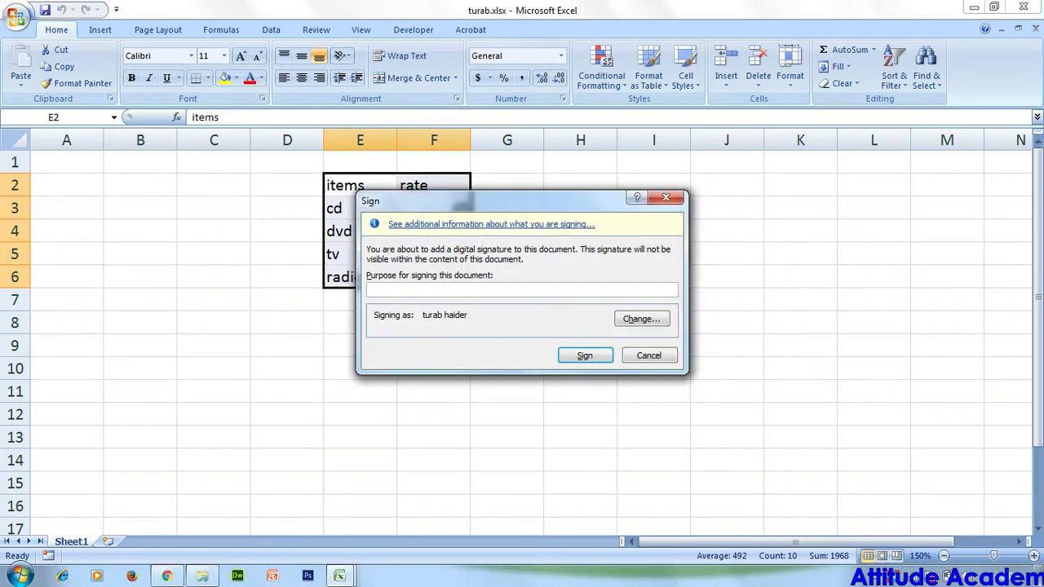
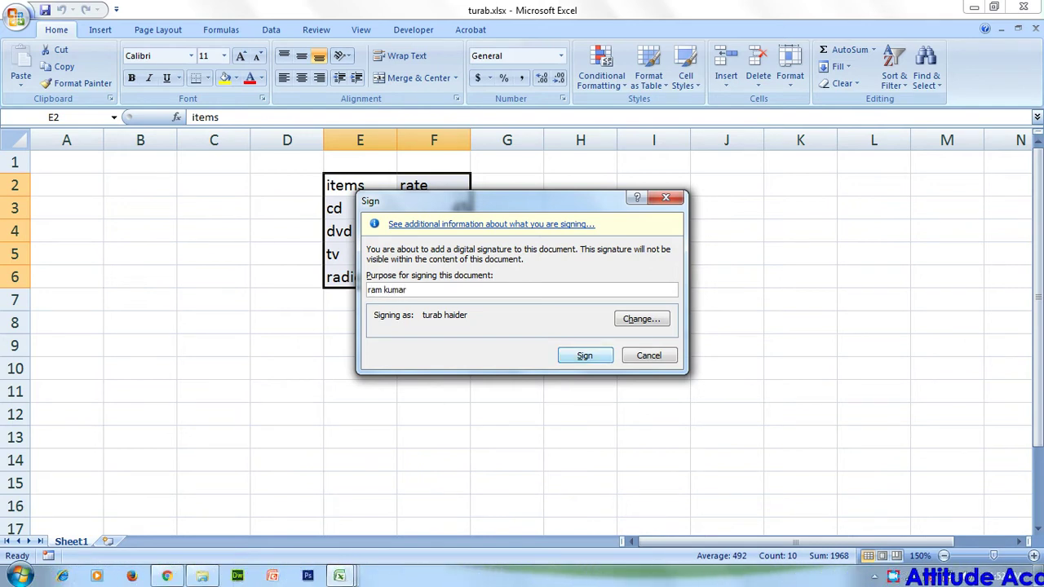
key("Return")
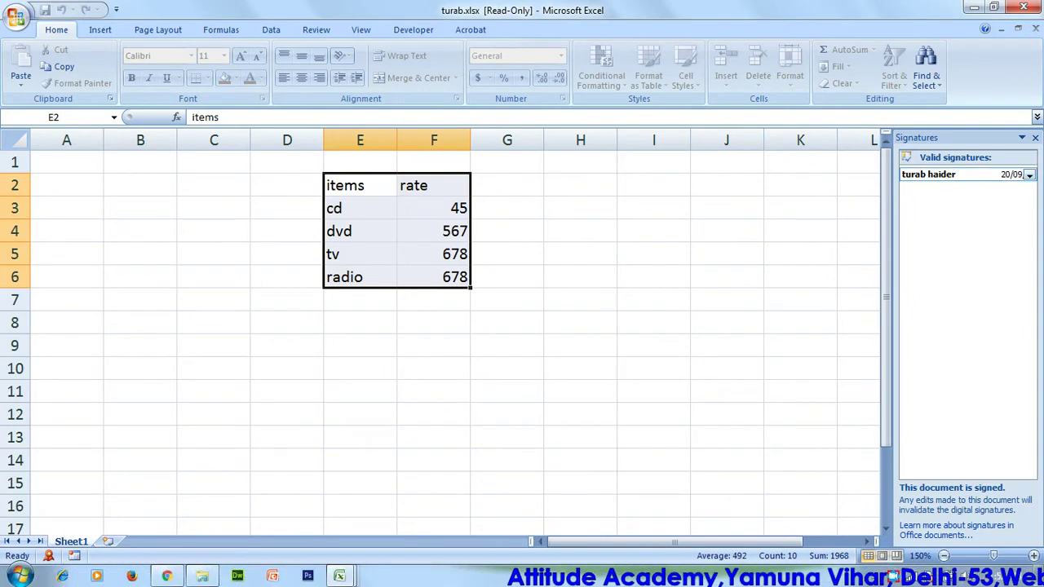
Inspect the signature's details and its certificate, then close both dialogs
left_click(1029, 174)
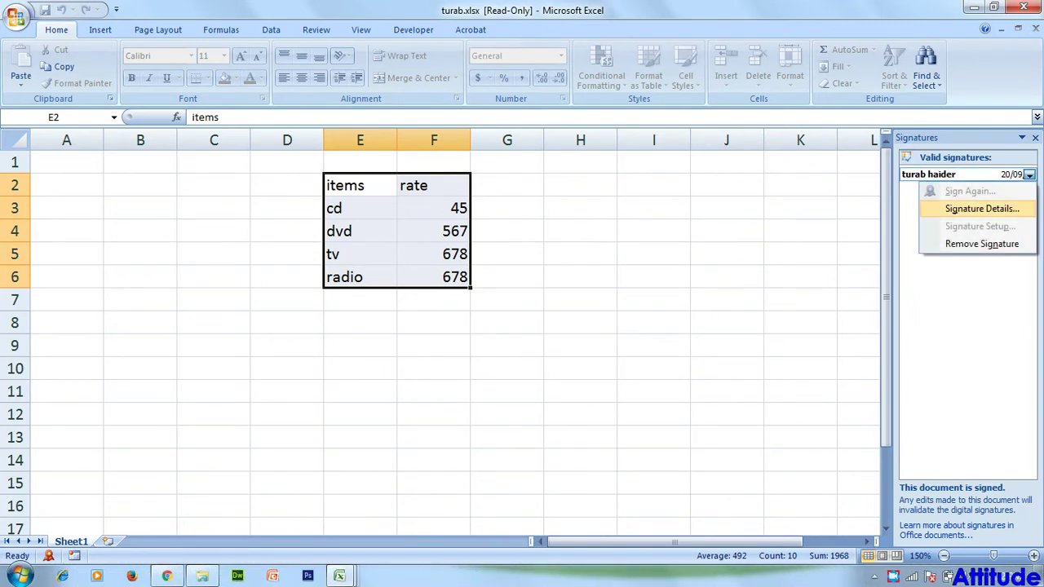
left_click(982, 209)
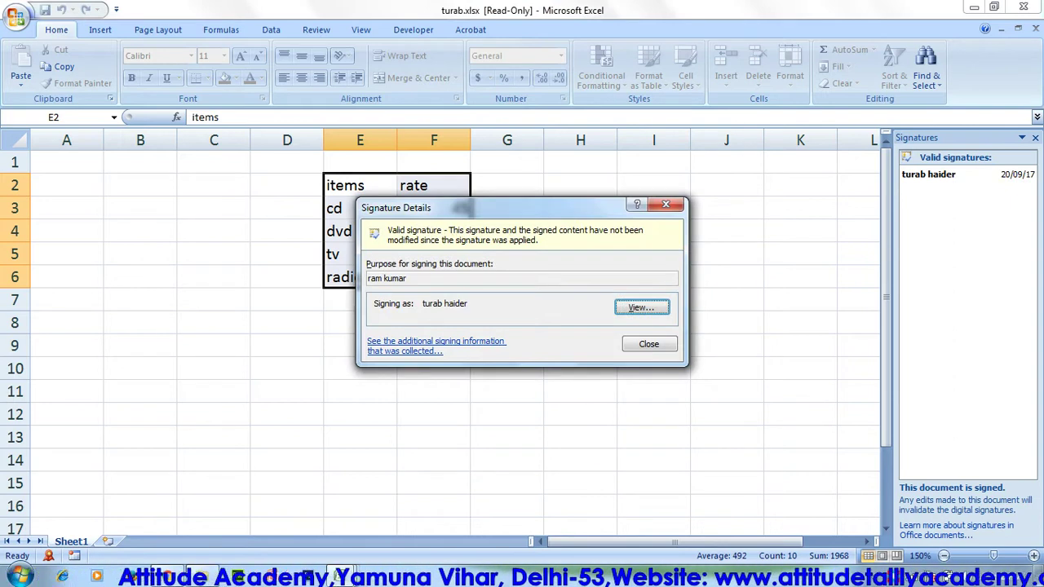
left_click(642, 307)
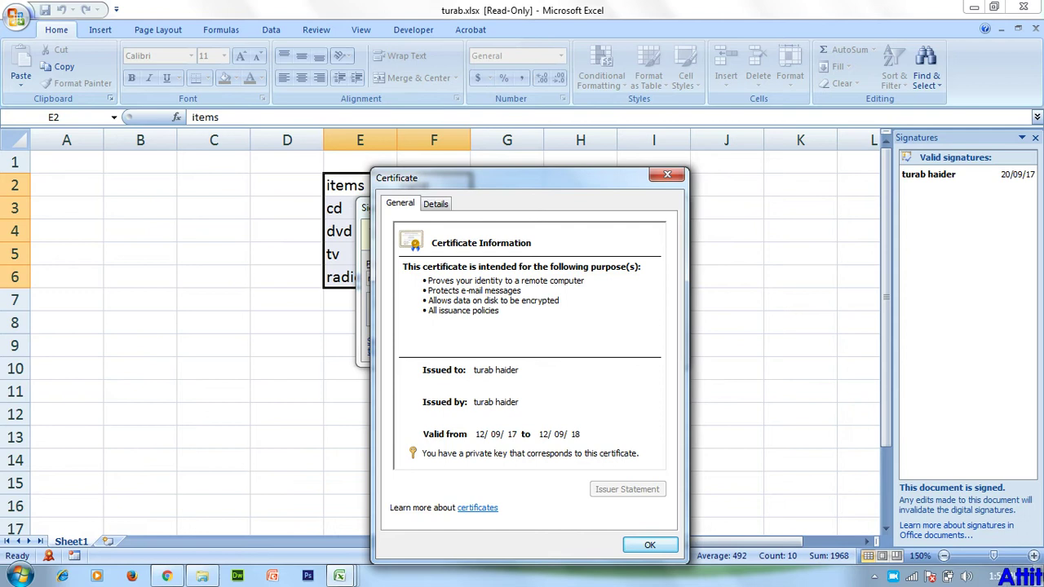
key("Return")
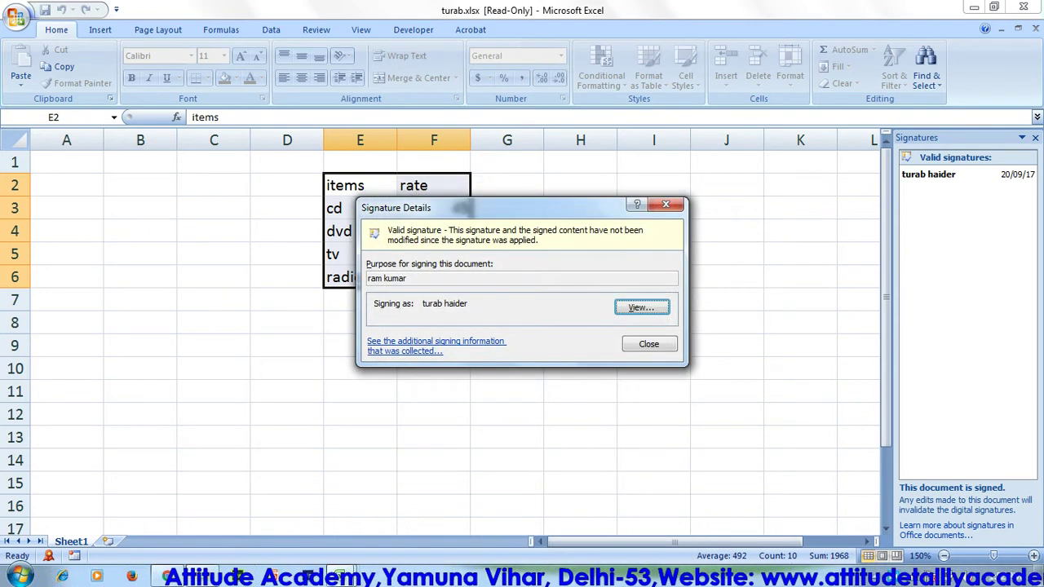
left_click(649, 344)
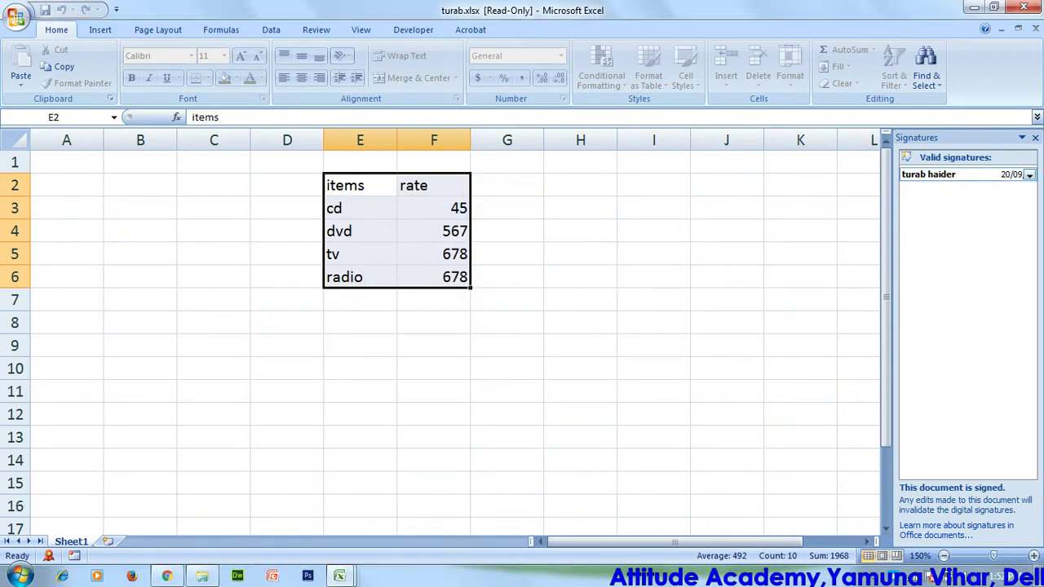
Remove the signature from the workbook and confirm the removal
left_click(1030, 175)
left_click(982, 243)
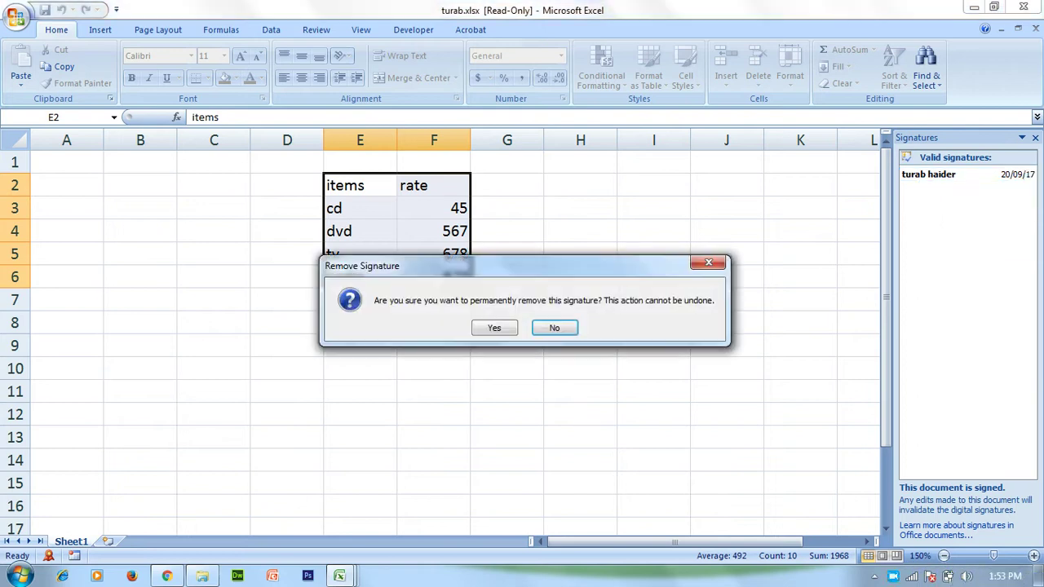
key("Return")
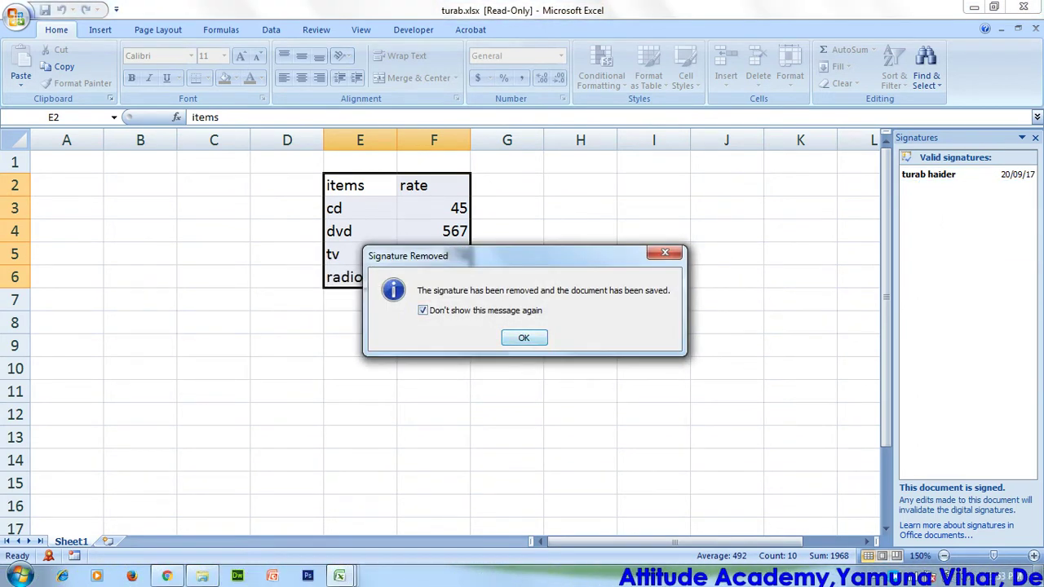
key("Return")
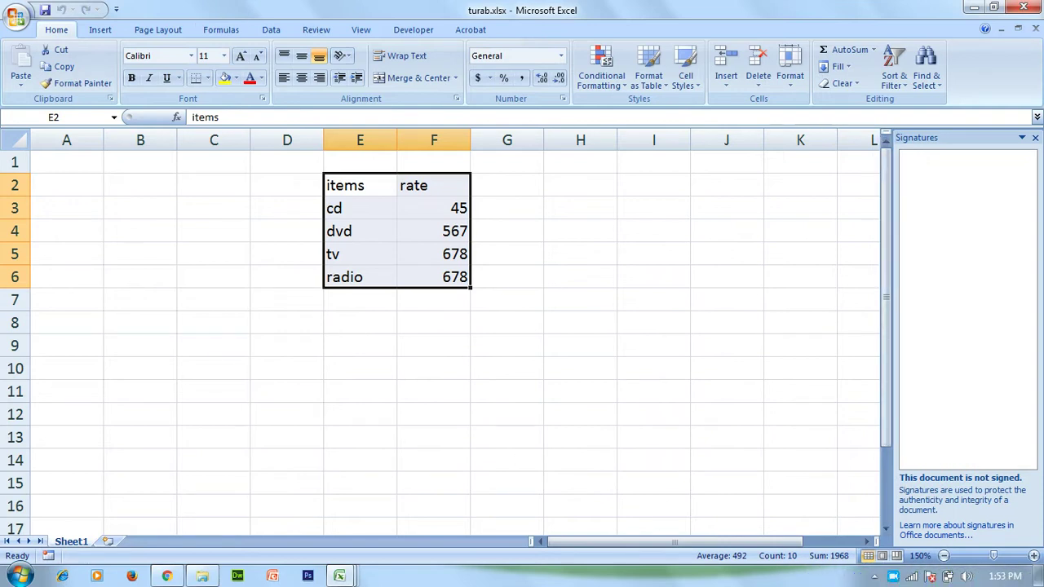
left_click(16, 17)
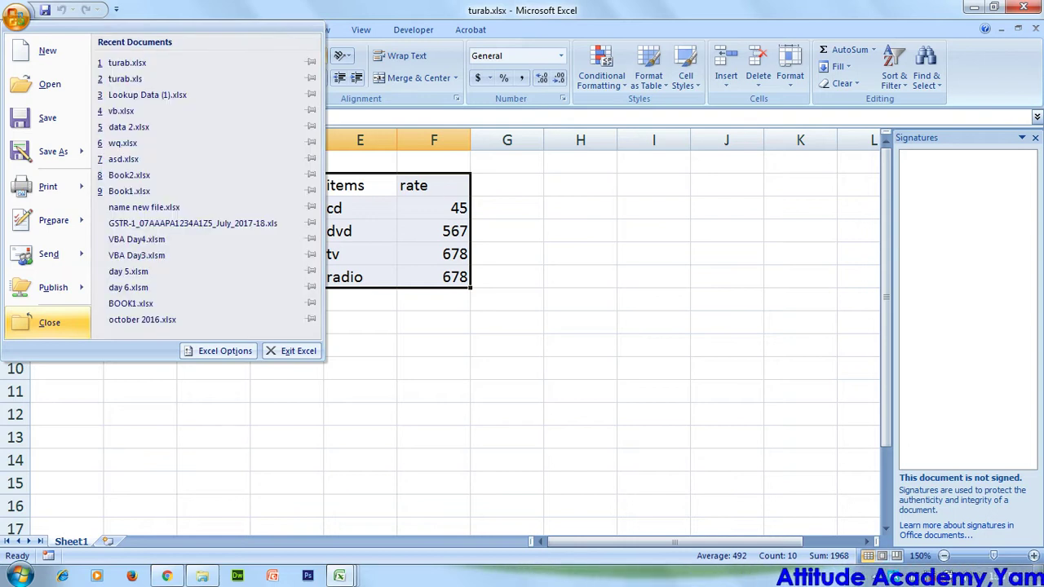
Close turab.xlsx, vb.xlsx and Lookup Data (1).xlsx without saving, and close the Signatures pane
left_click(49, 322)
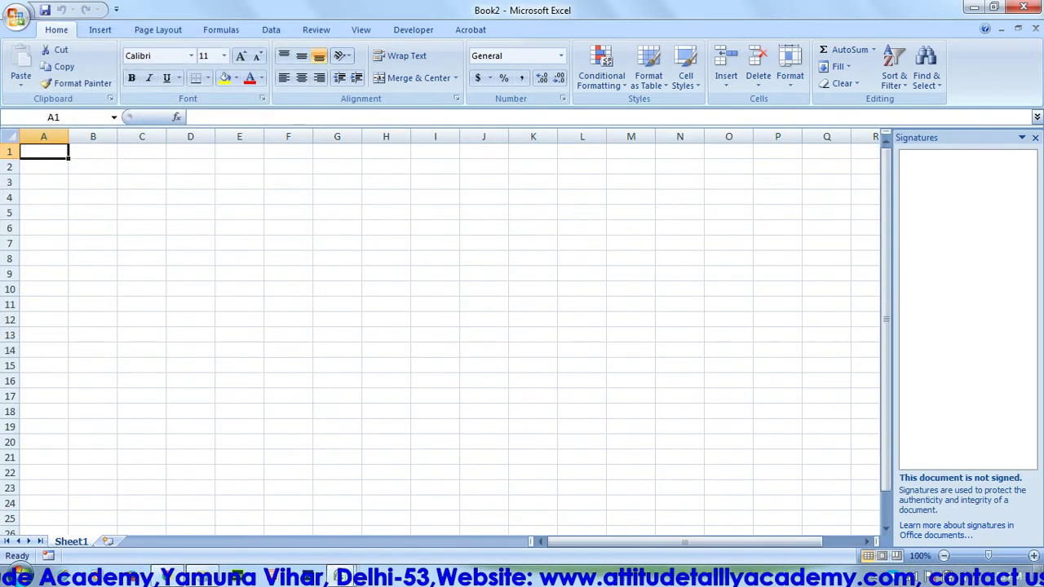
left_click(1036, 29)
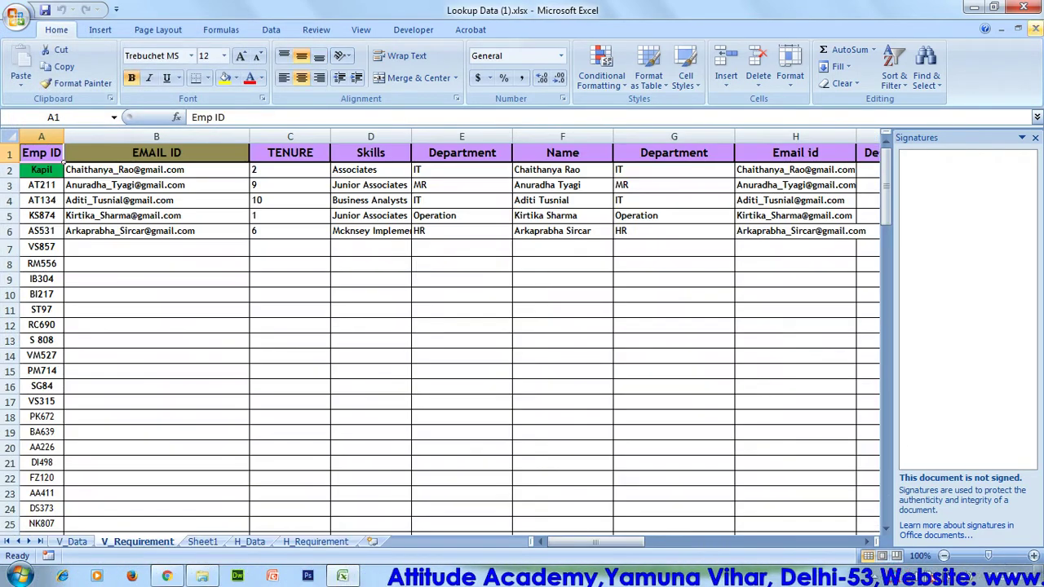
left_click(1036, 28)
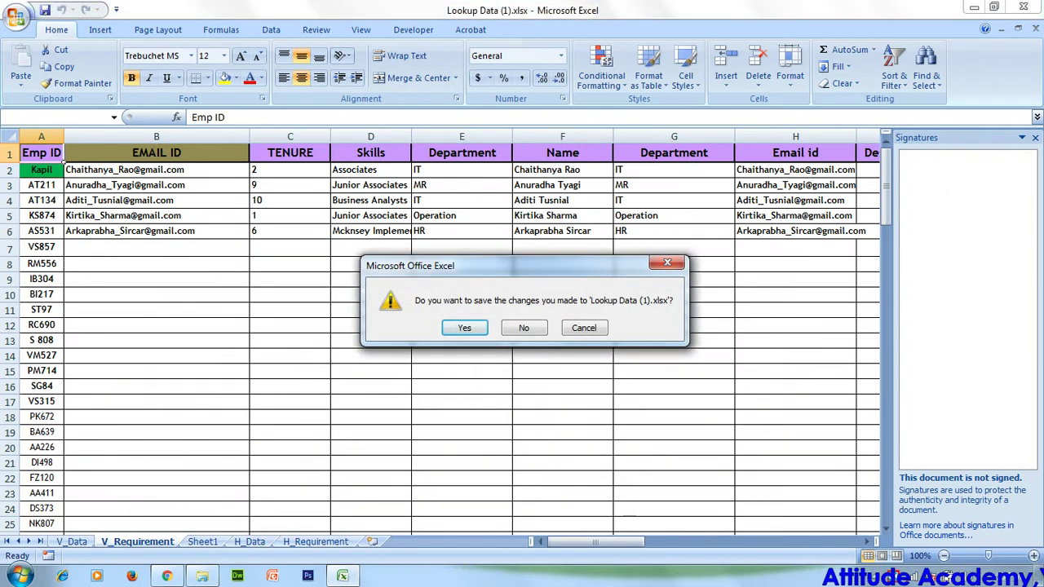
left_click(524, 328)
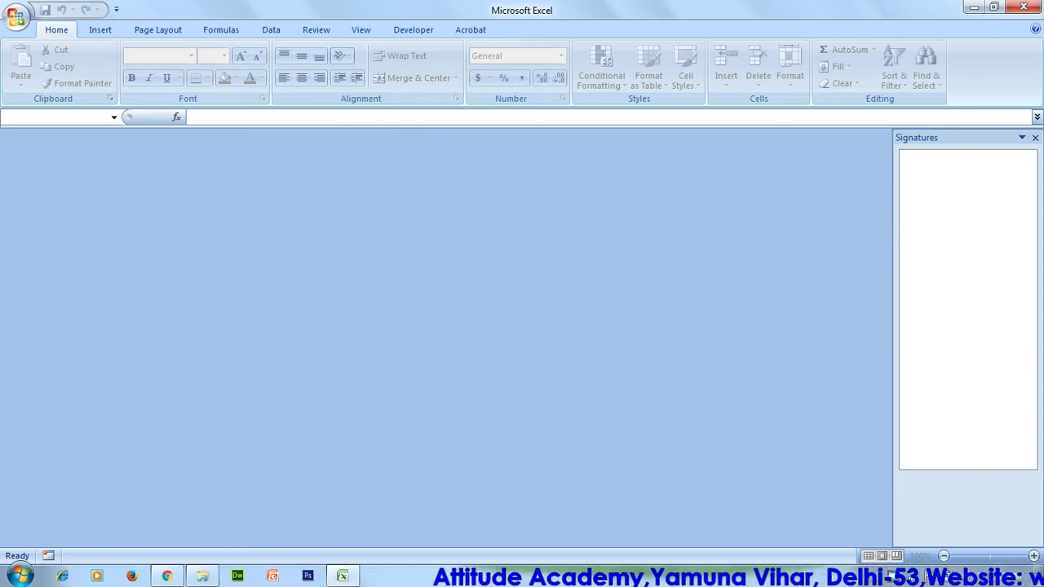
left_click(1035, 137)
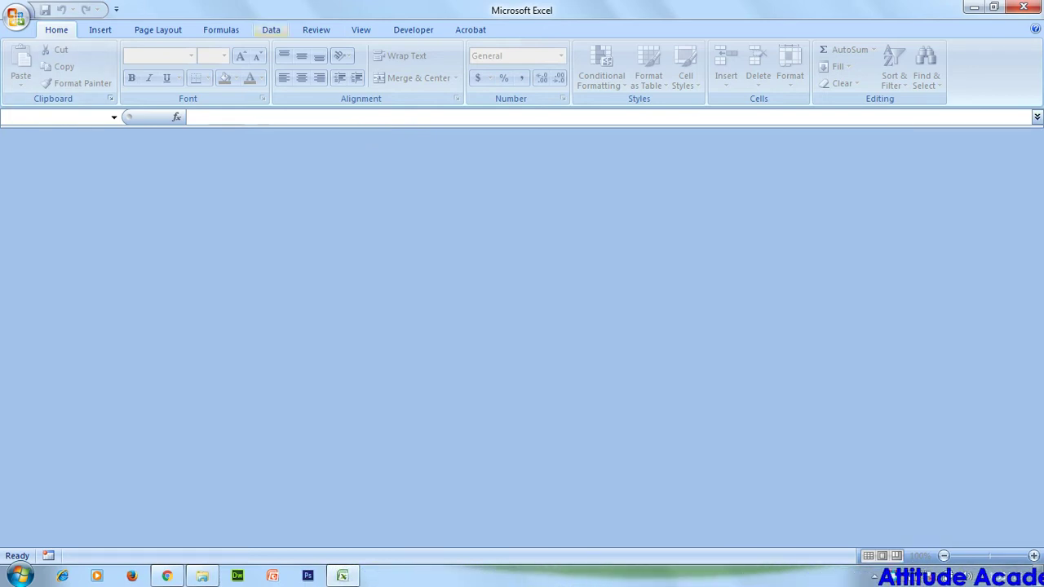
Open the New Workbook template choices and select the template search box
left_click(16, 16)
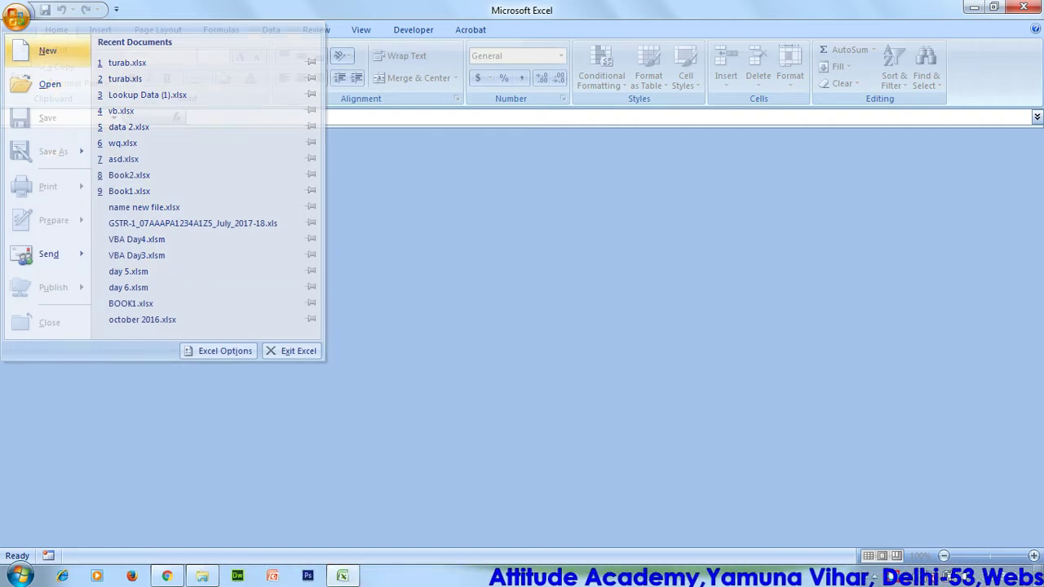
left_click(48, 51)
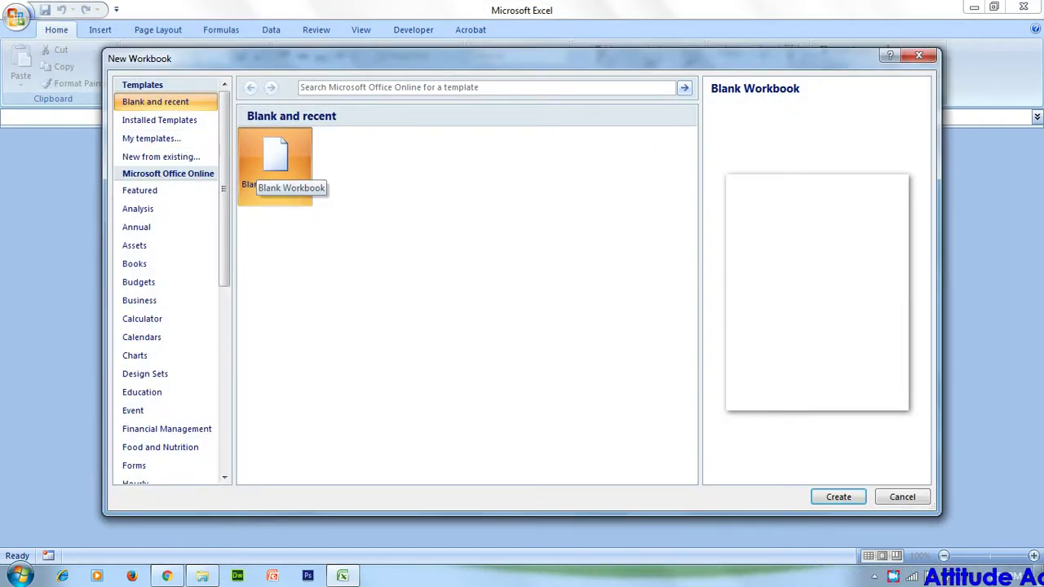
left_click(302, 87)
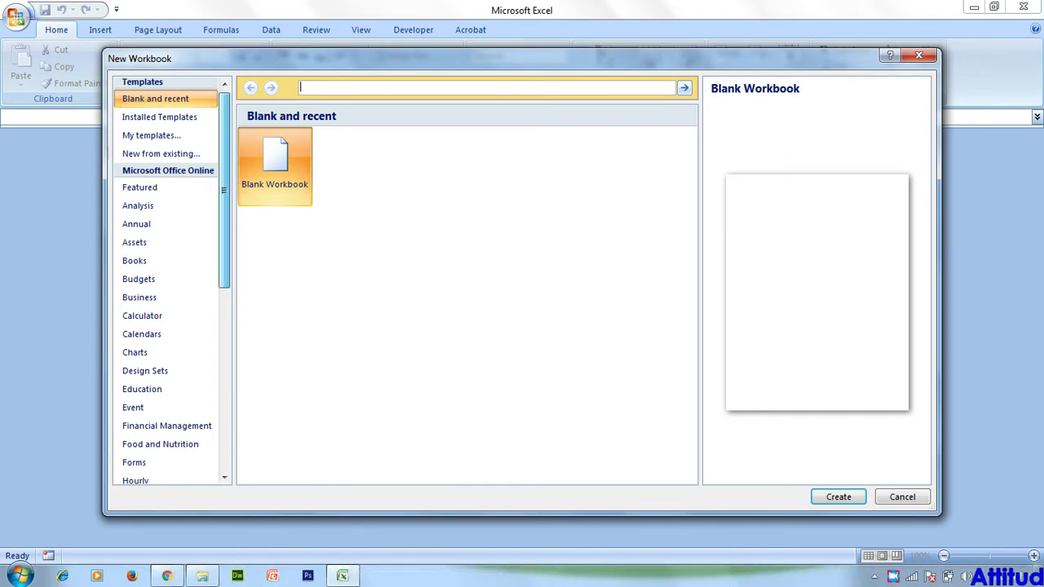
Search online templates for 'eve' and attempt a download, dismissing the download error
type("e")
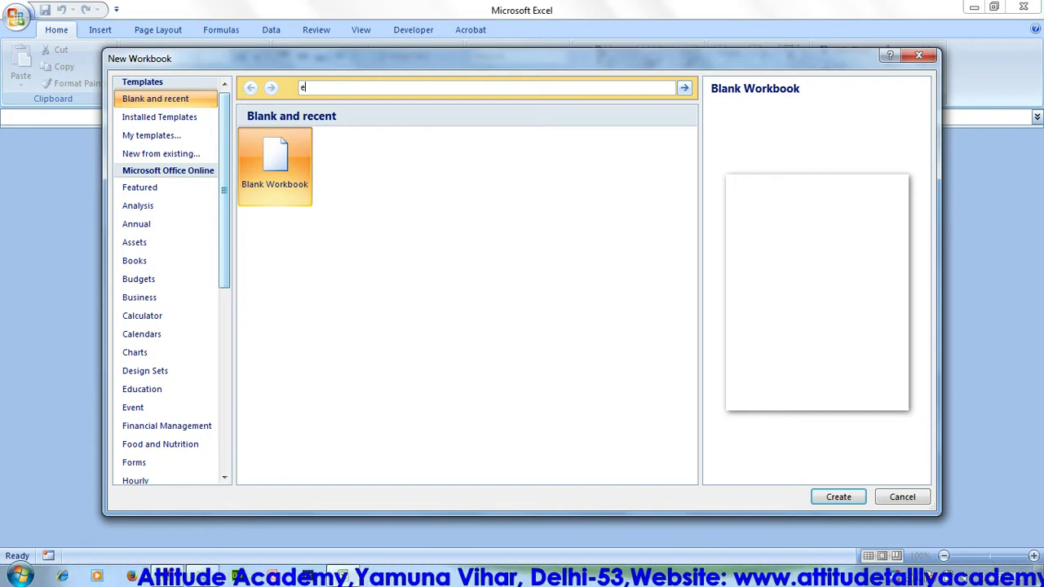
type("vent")
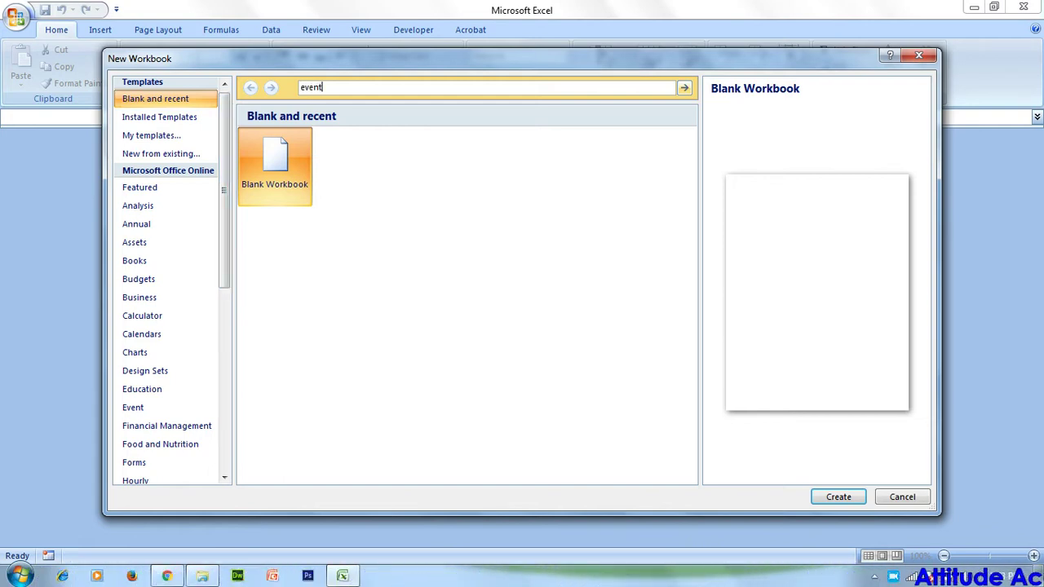
key("Return")
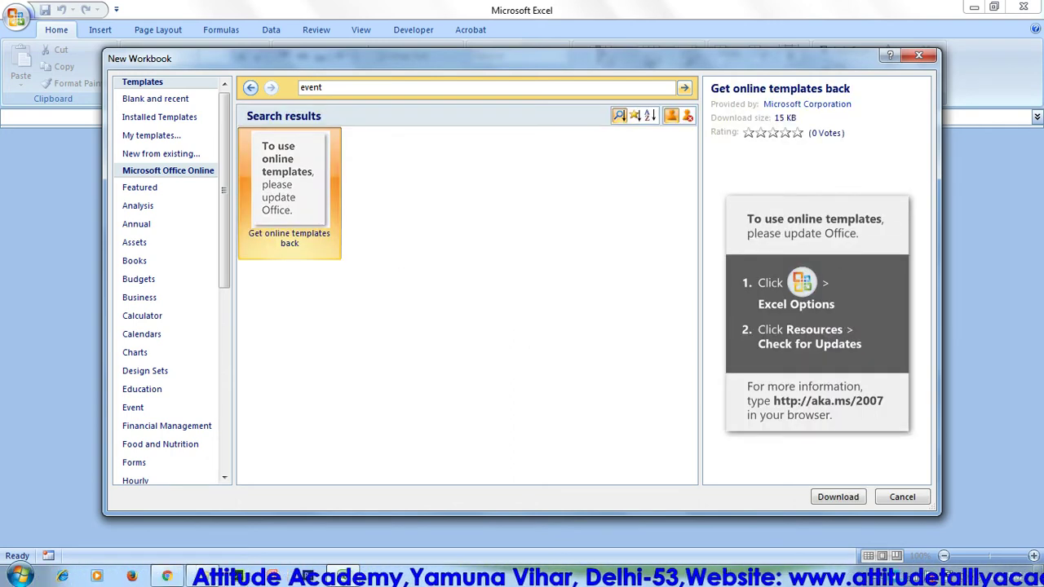
key("Return")
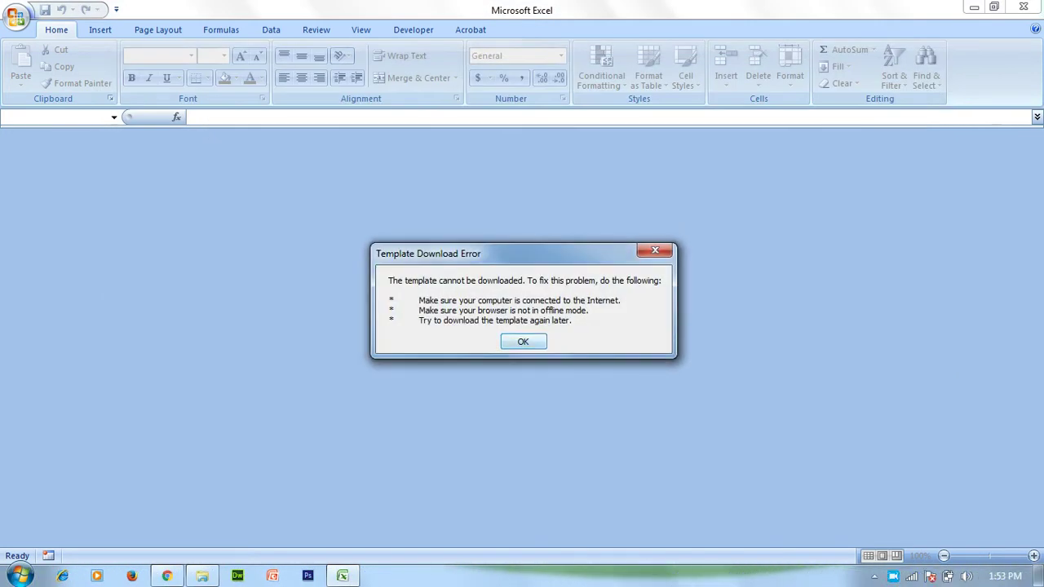
key("Return")
left_click(16, 17)
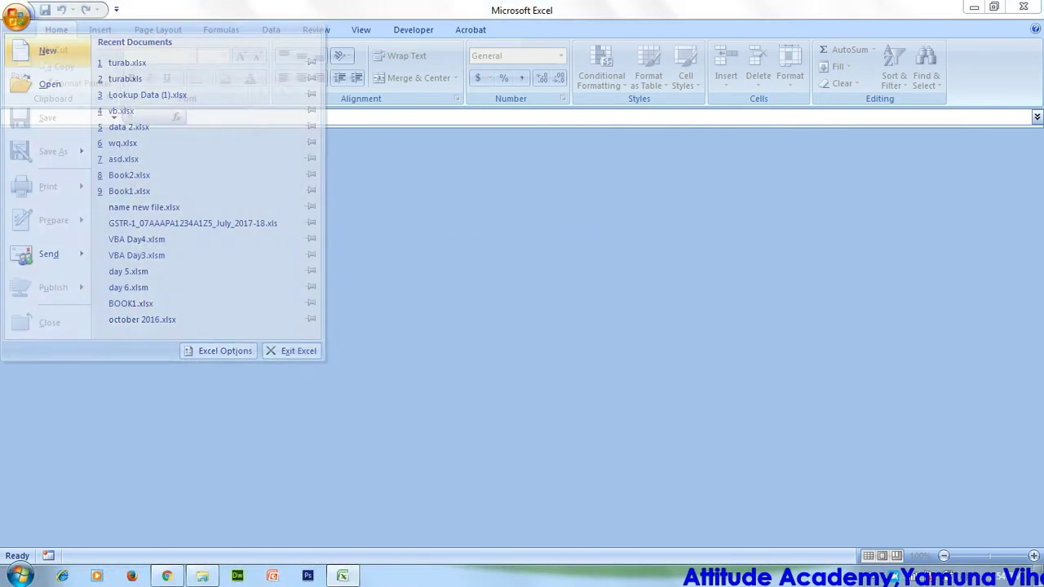
Browse the Books and Calculator template categories, then cancel the New Workbook dialog
left_click(48, 51)
left_click(155, 264)
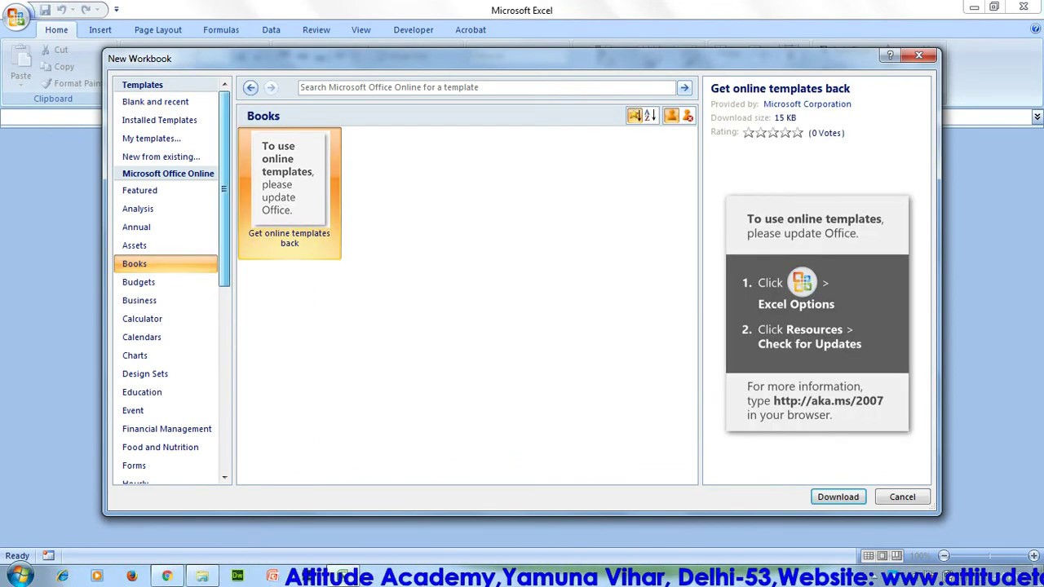
scroll(164, 270, "down", 2)
left_click(147, 244)
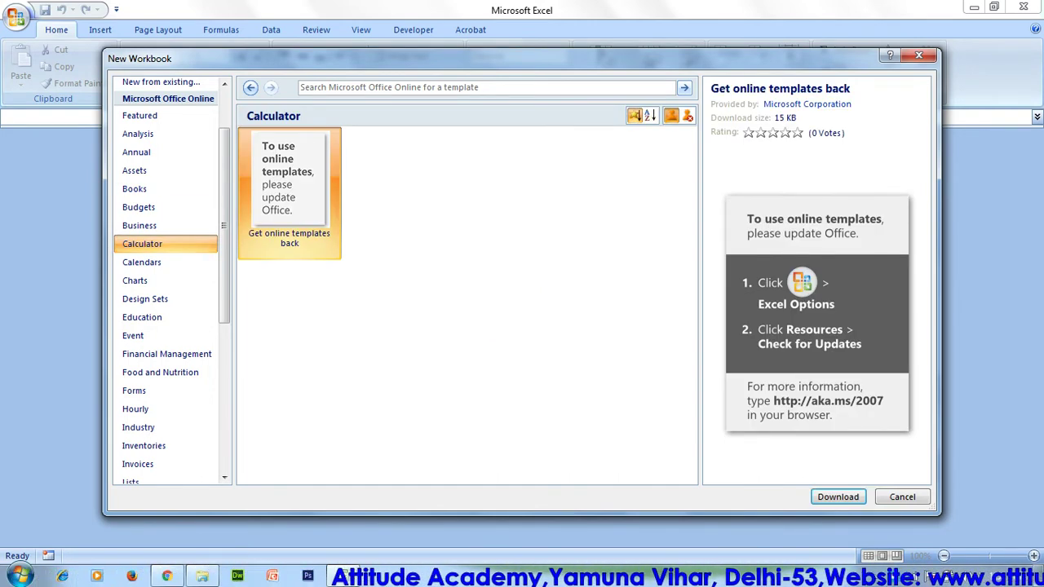
left_click(688, 116)
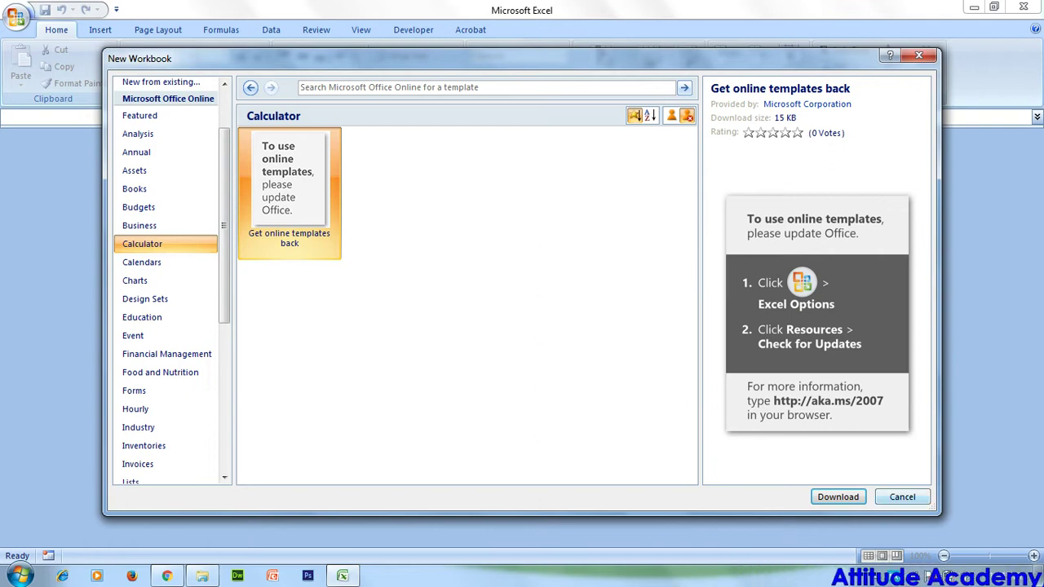
left_click(902, 497)
Create a new Blank Workbook from the New Workbook dialog
left_click(17, 15)
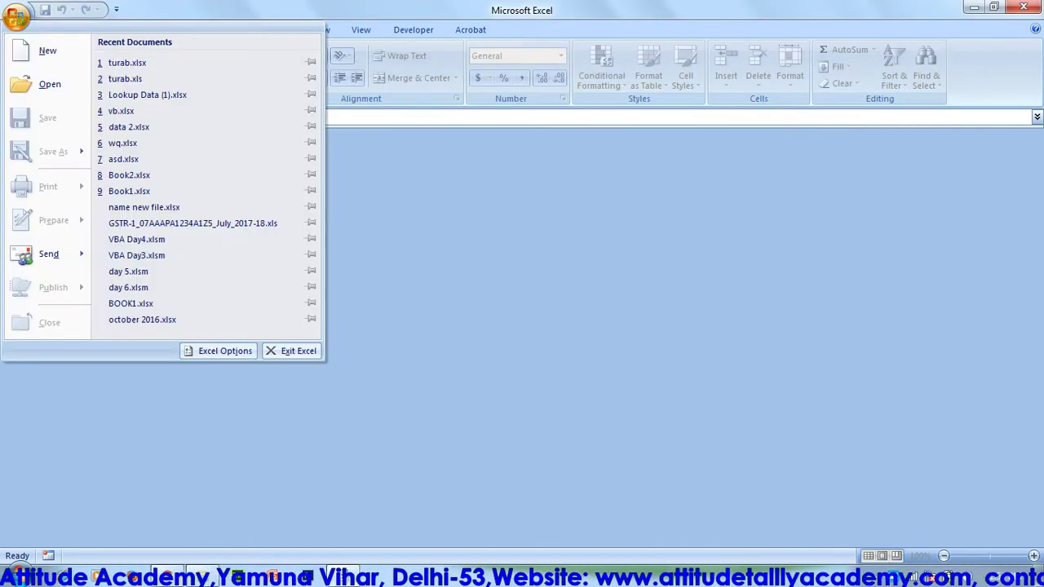
left_click(47, 51)
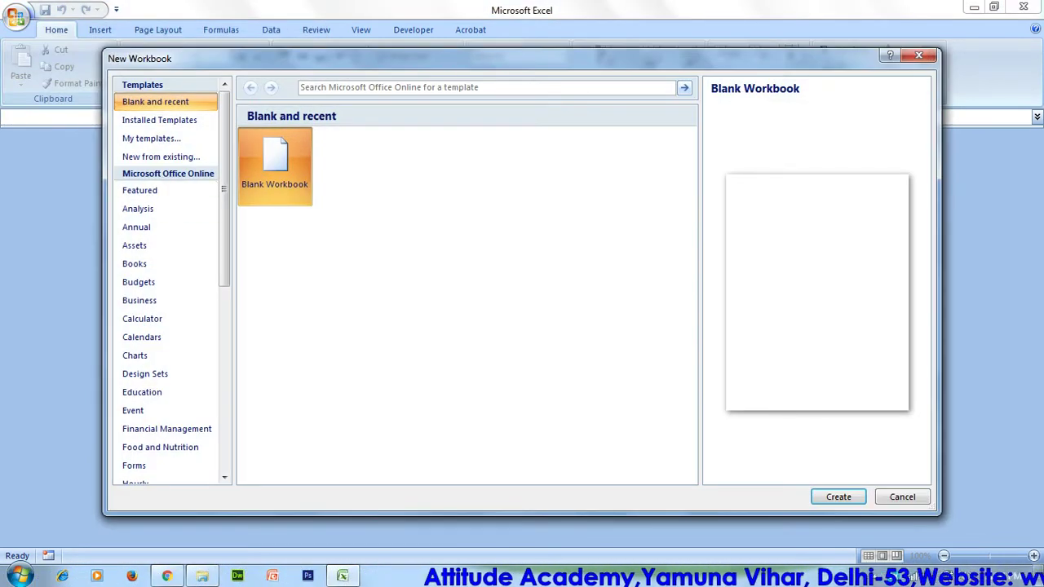
double_click(274, 163)
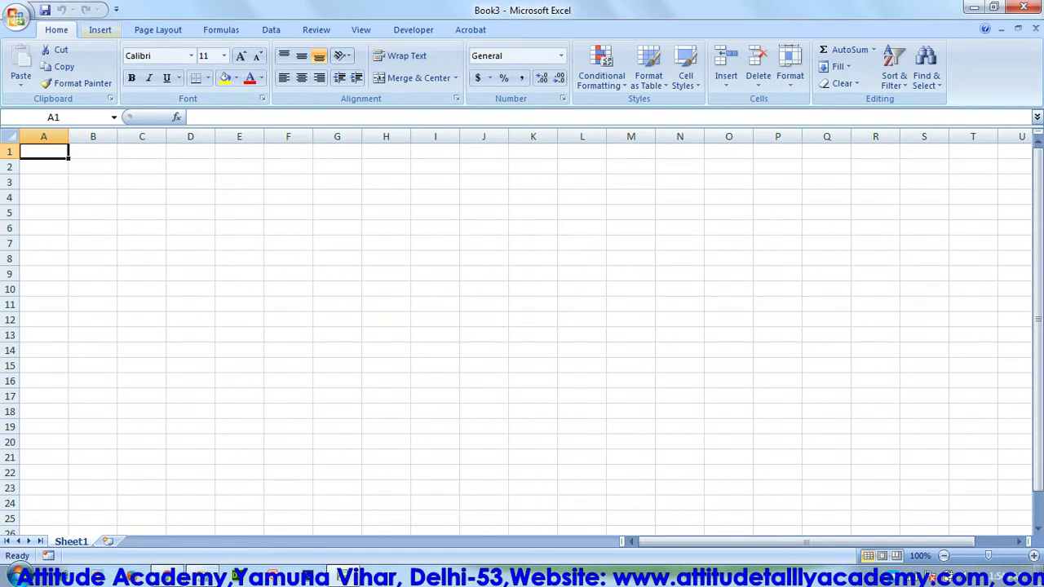
In Excel Options' custom lists, add gopal after raju in the ram, sita, mohan, rahul list
left_click(16, 15)
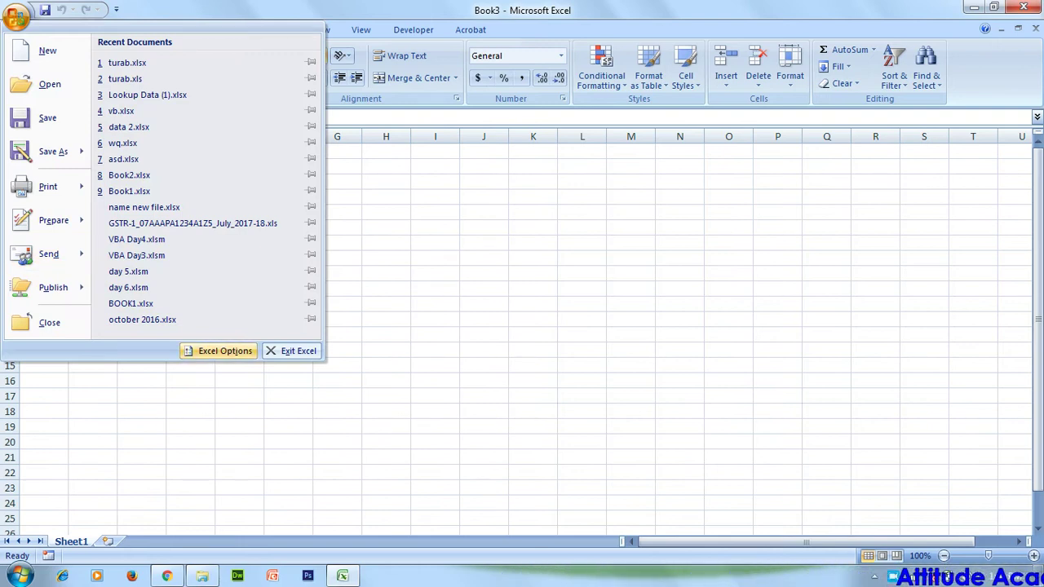
left_click(218, 350)
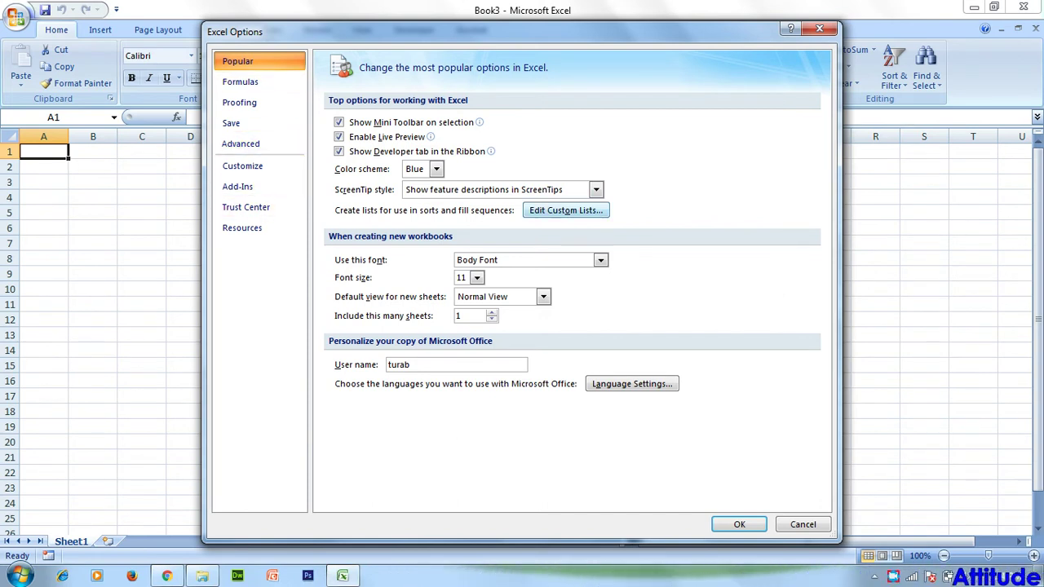
left_click(565, 209)
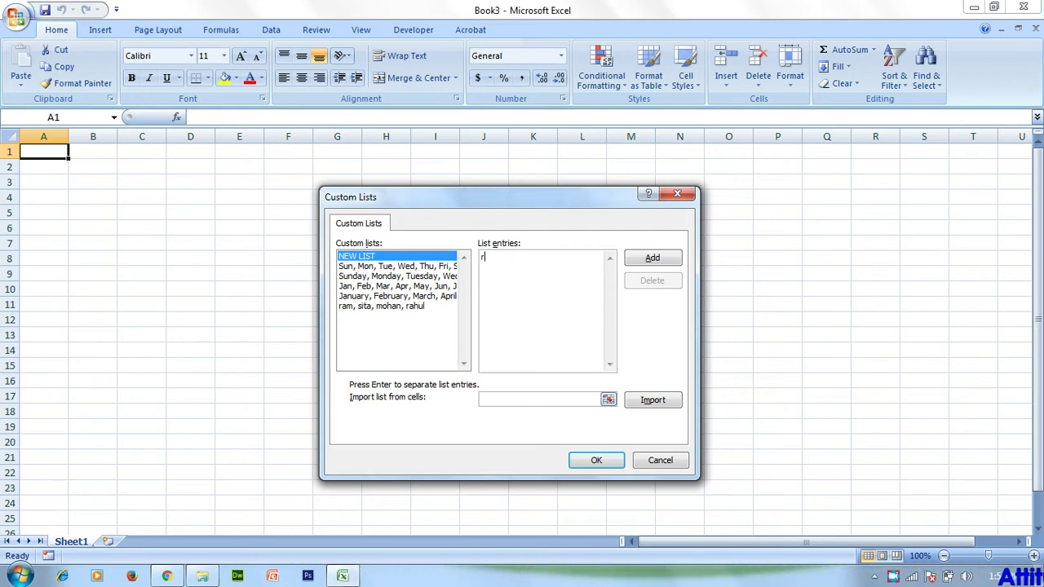
left_click(381, 306)
key("Return")
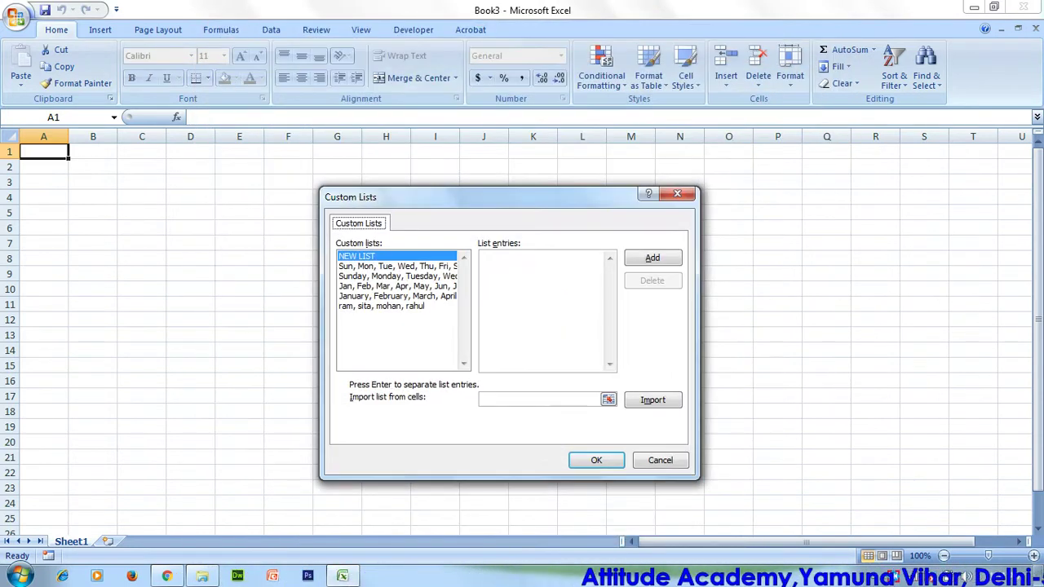
left_click(381, 306)
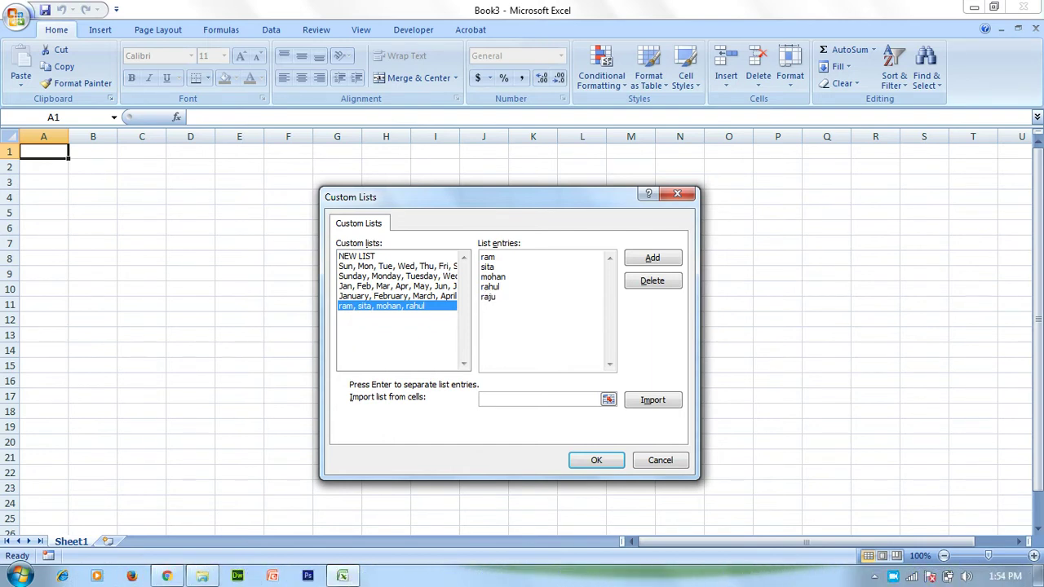
type("gopal")
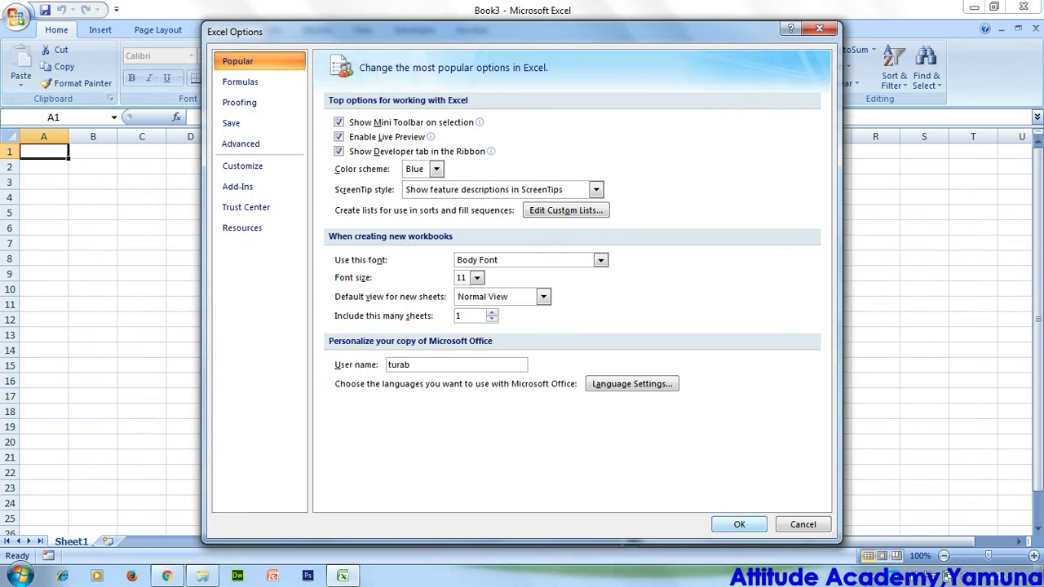
key("Return")
Enter ram in H3 and auto-fill the custom name list down to H13
left_click(385, 182)
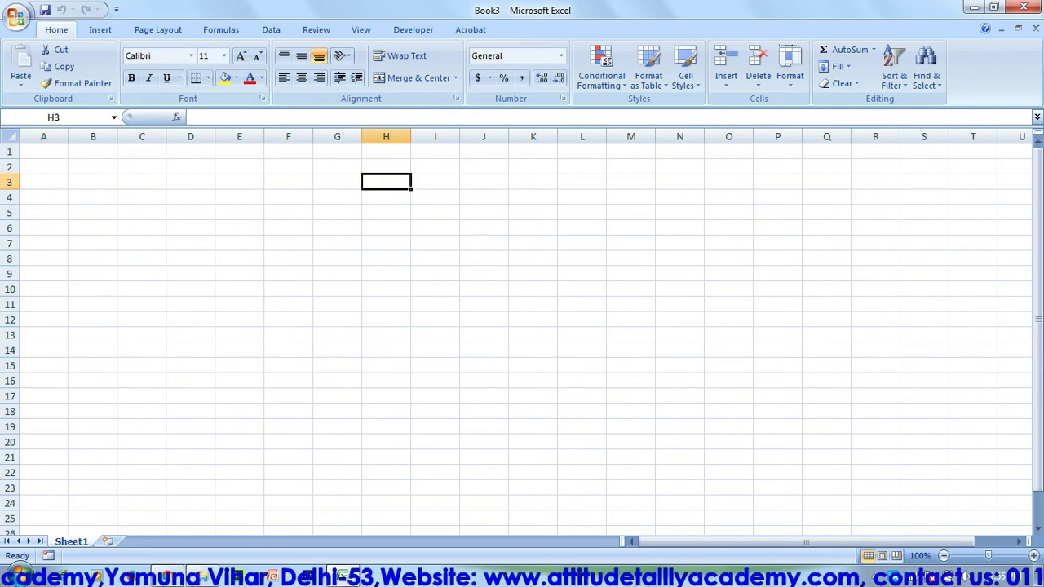
type("ram")
key("Return")
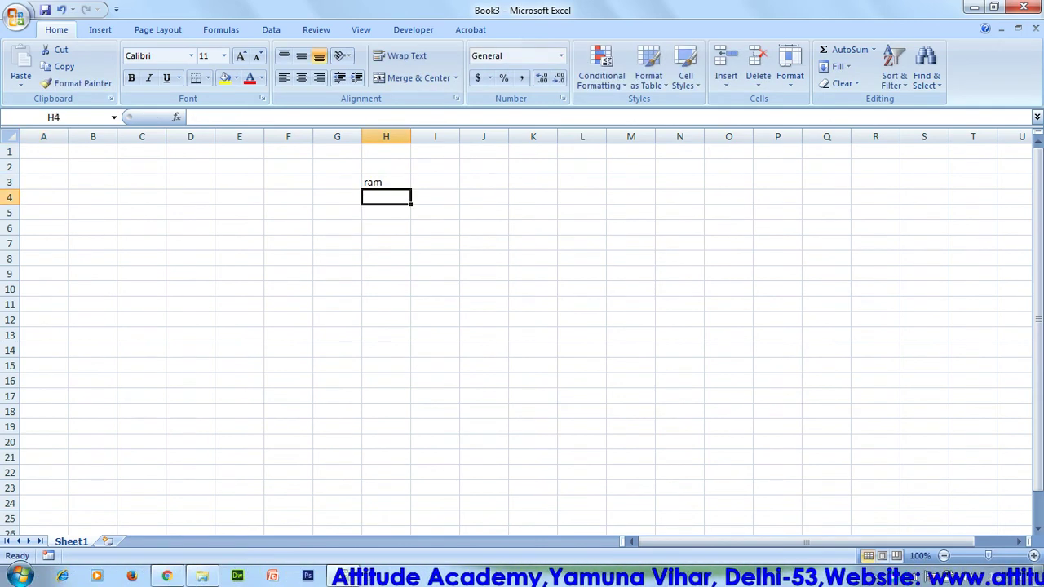
left_click_drag(411, 187, 413, 341)
Enter sun in I3 and auto-fill the weekdays down to I13
left_click(434, 182)
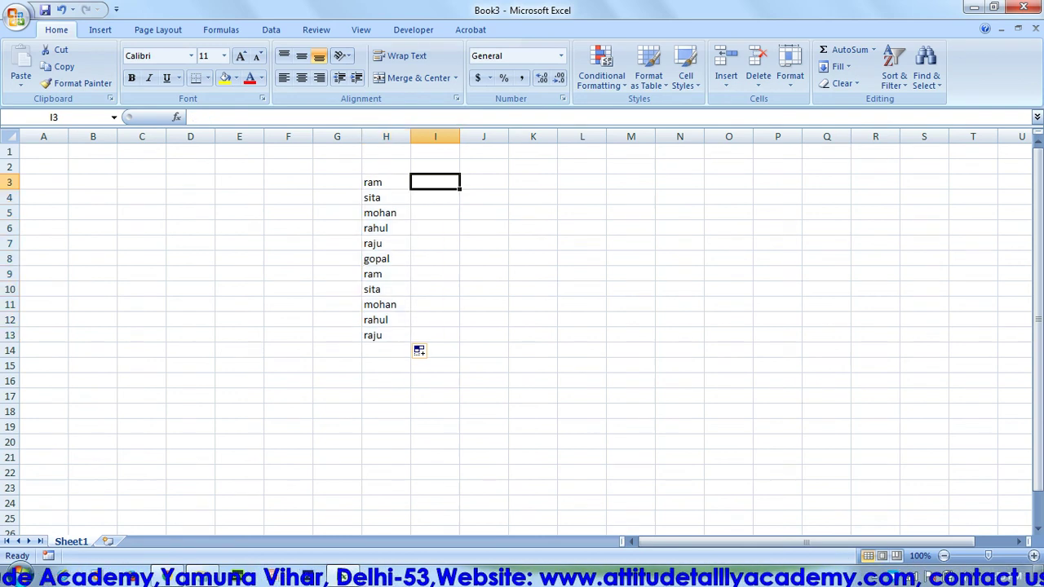
type("sun")
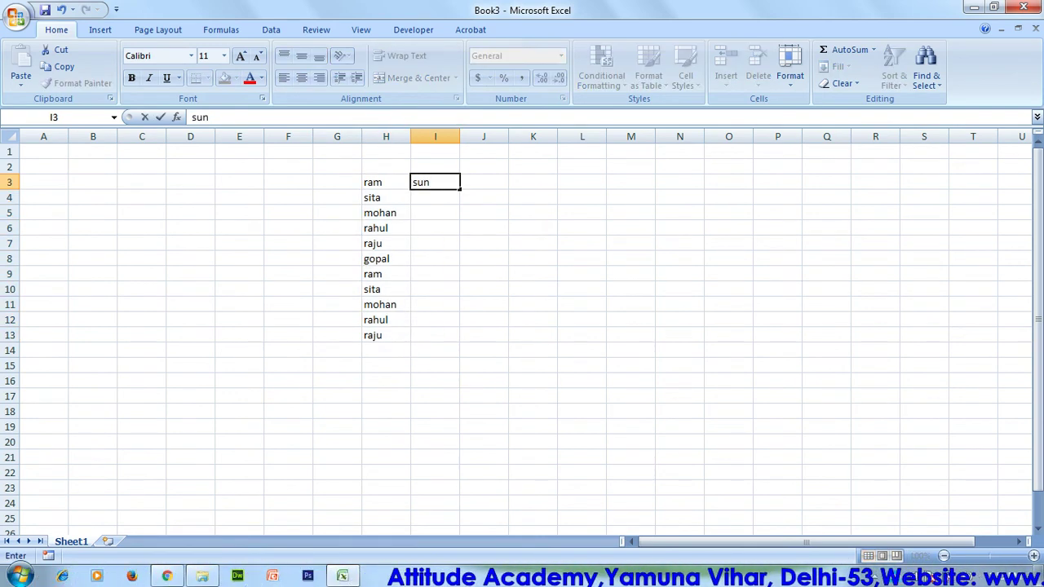
left_click(435, 212)
left_click(435, 182)
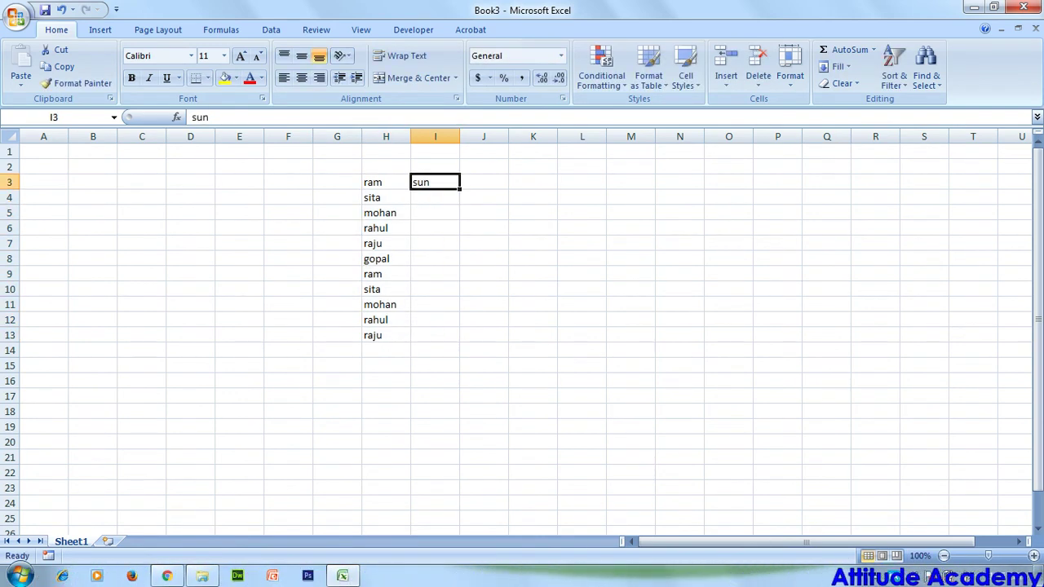
left_click_drag(460, 188, 460, 343)
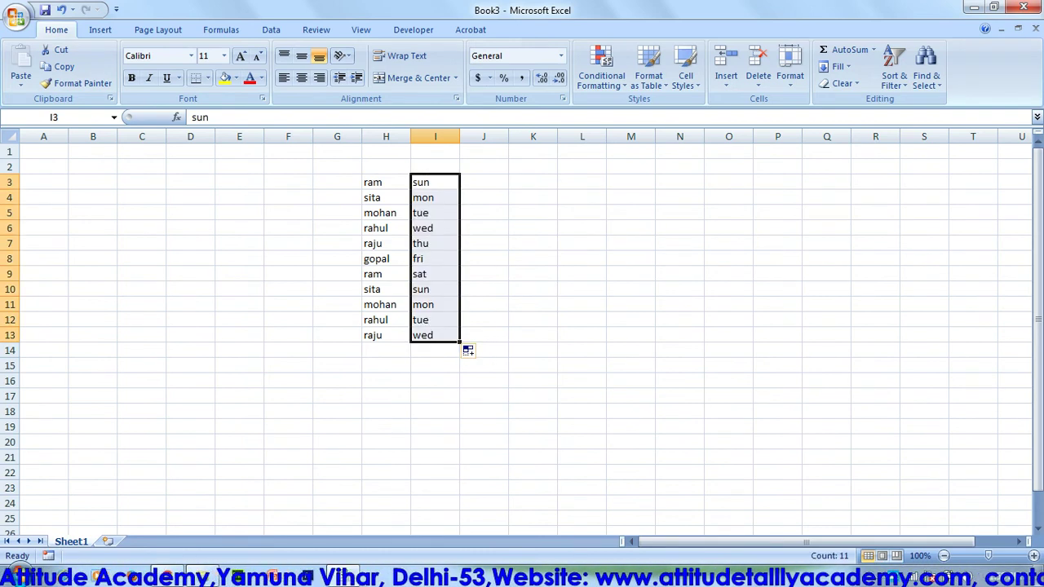
Enter jan in J3 and auto-fill months jan through dec down to J14
key("Right")
type("ju")
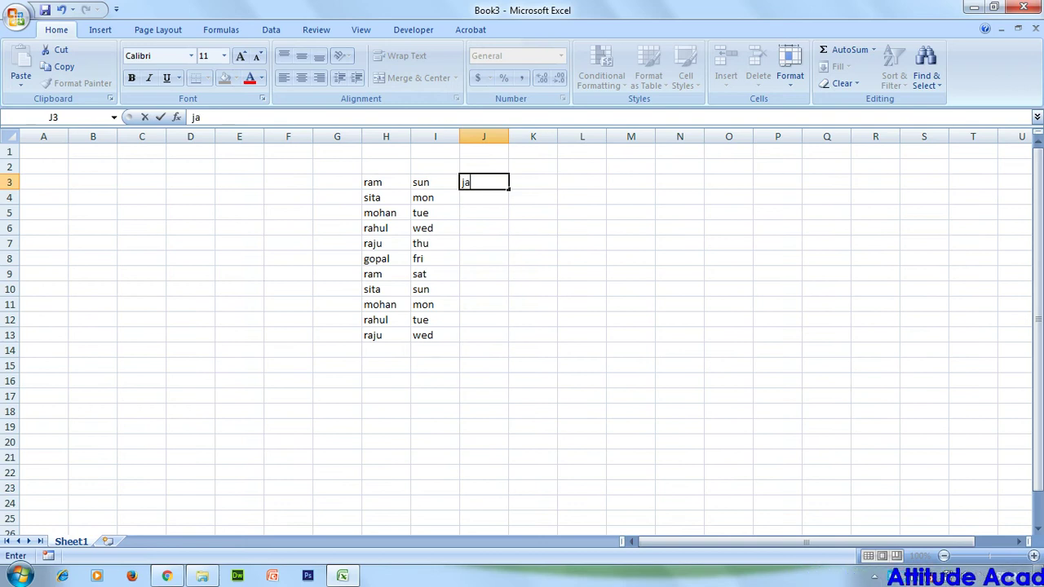
key("Return")
left_click(484, 182)
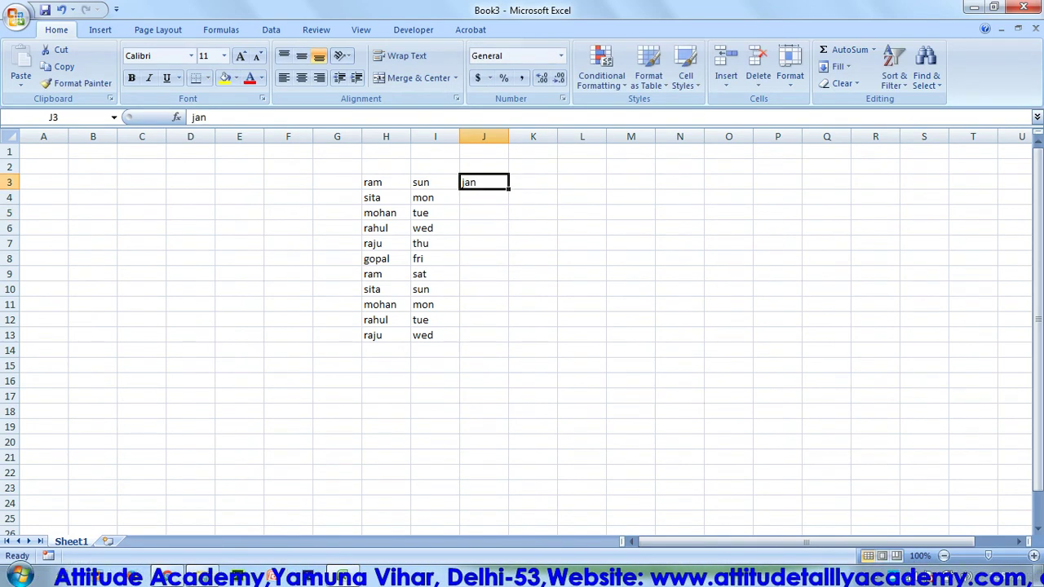
left_click_drag(510, 188, 509, 355)
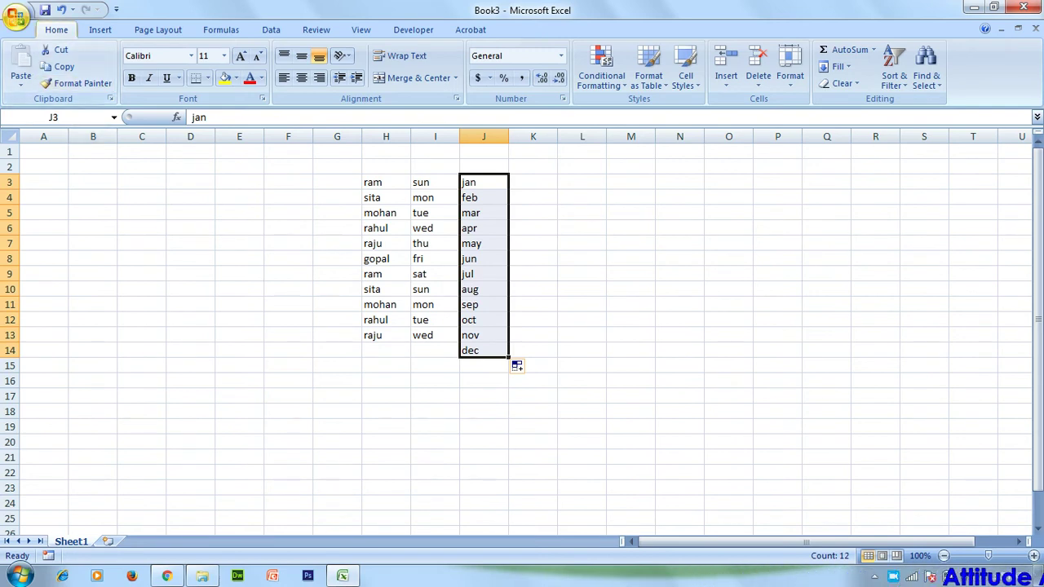
left_click(16, 17)
Switch Excel's colour scheme to Silver in Excel Options
left_click(218, 351)
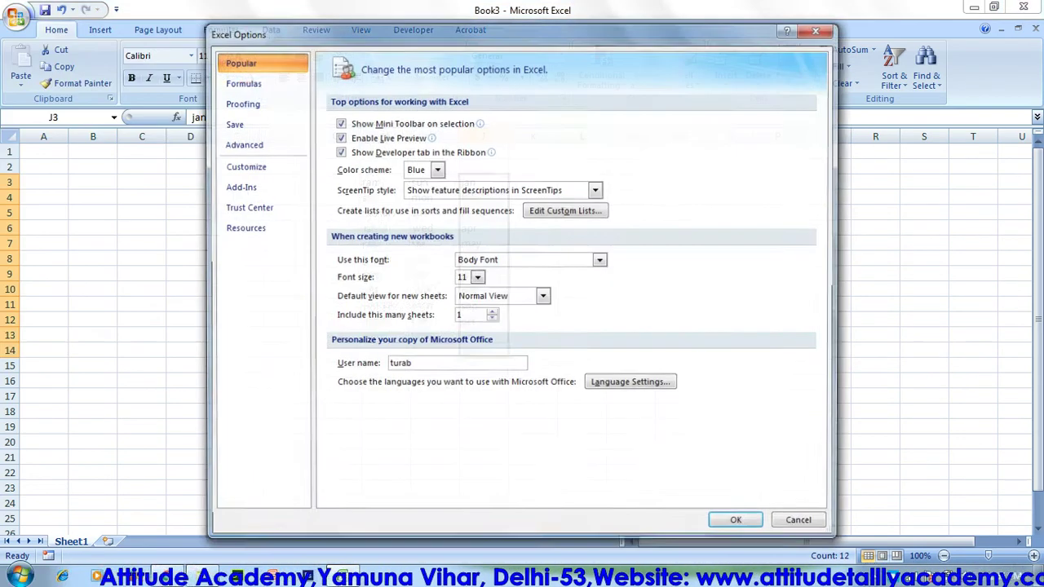
left_click(435, 169)
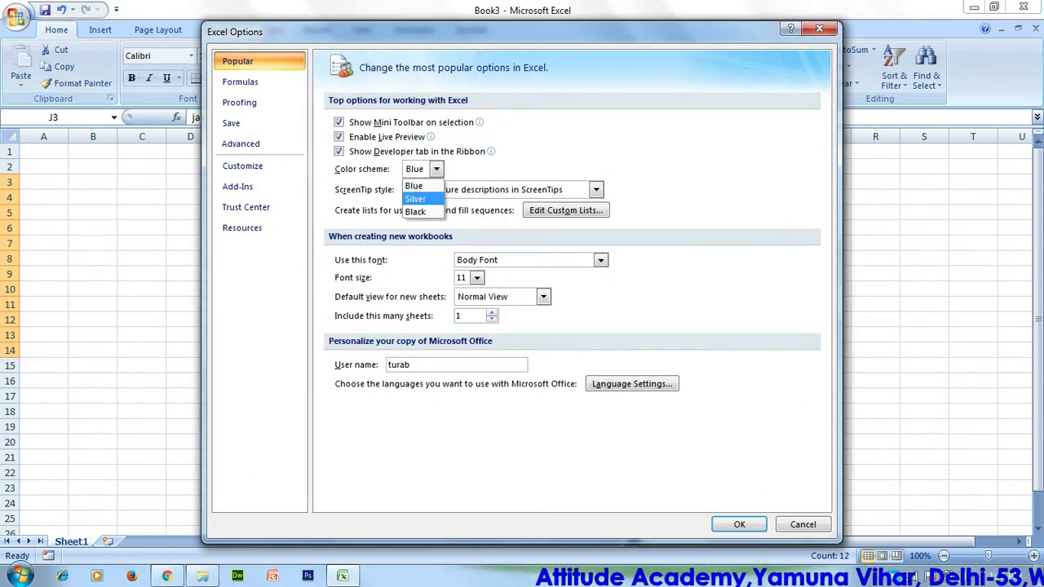
key("Return")
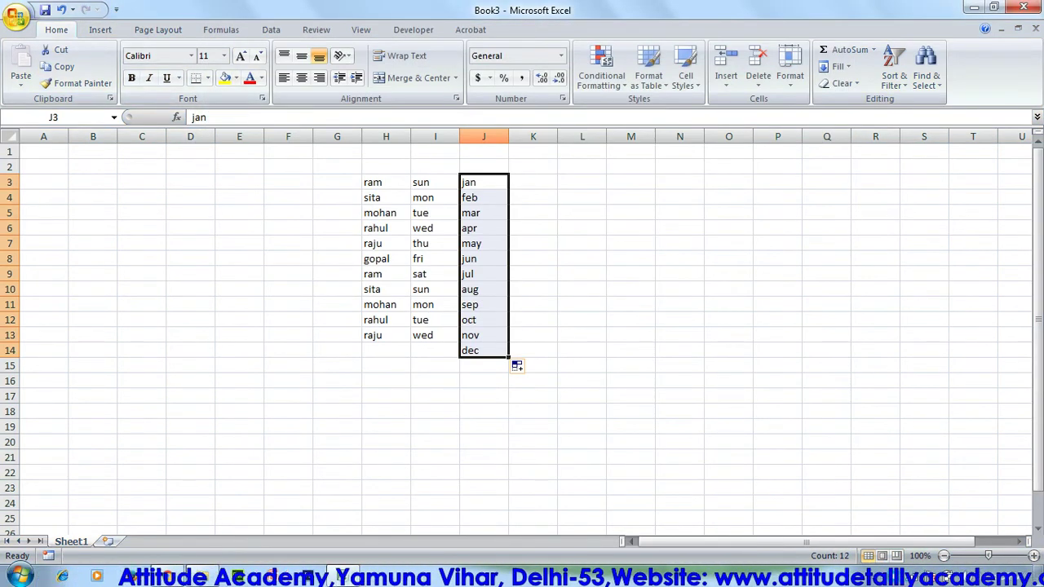
Change the colour scheme to Black and apply it
left_click(16, 16)
left_click(218, 351)
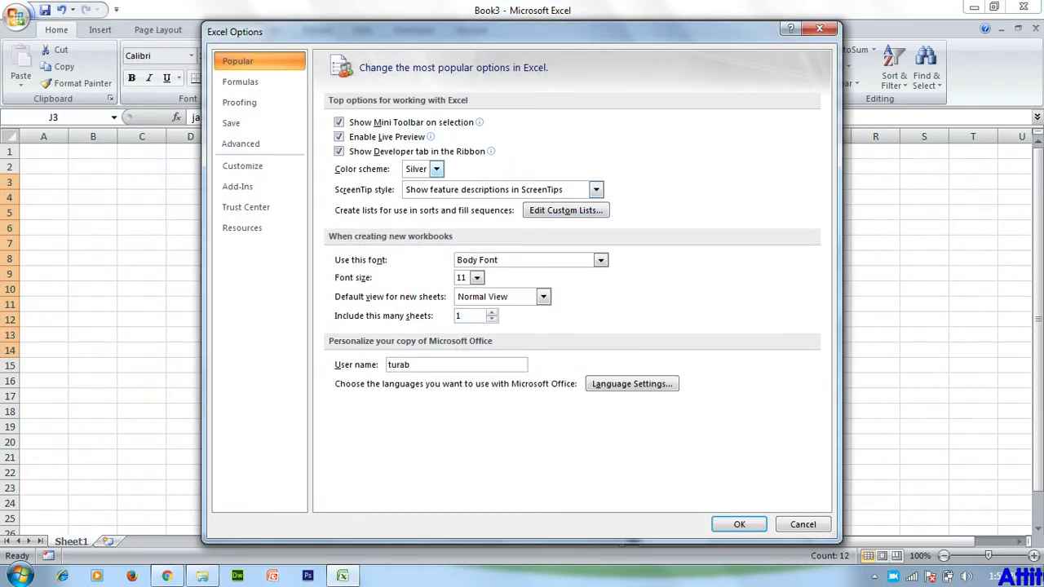
left_click(437, 169)
left_click(416, 212)
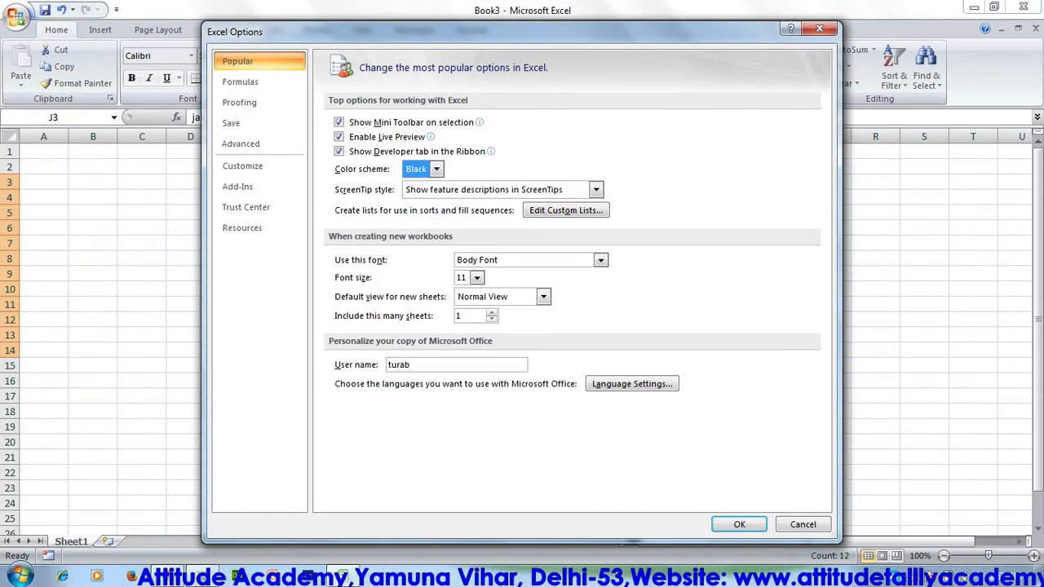
left_click(739, 525)
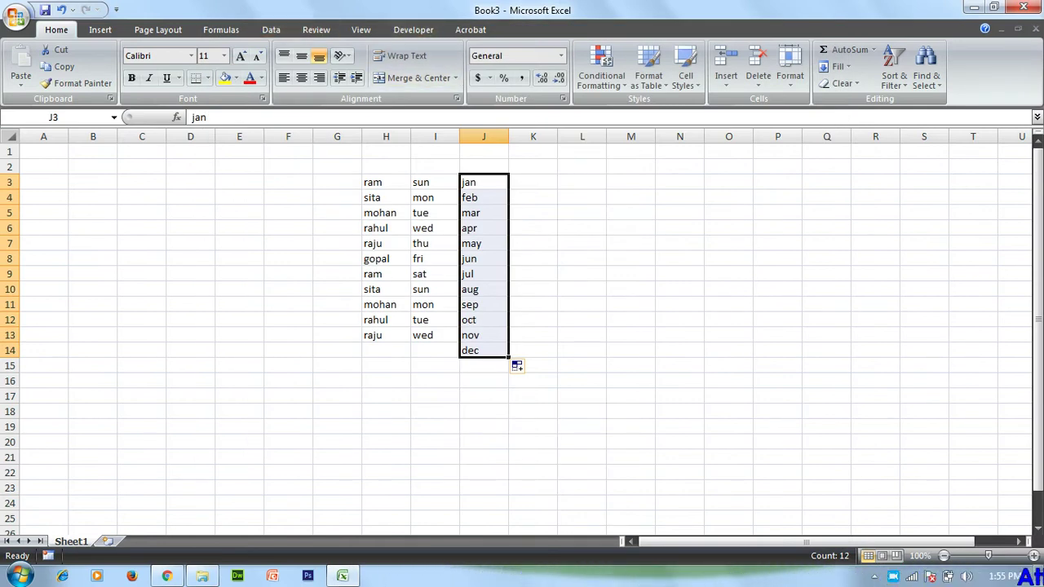
Restore the Blue colour scheme and apply it
left_click(16, 16)
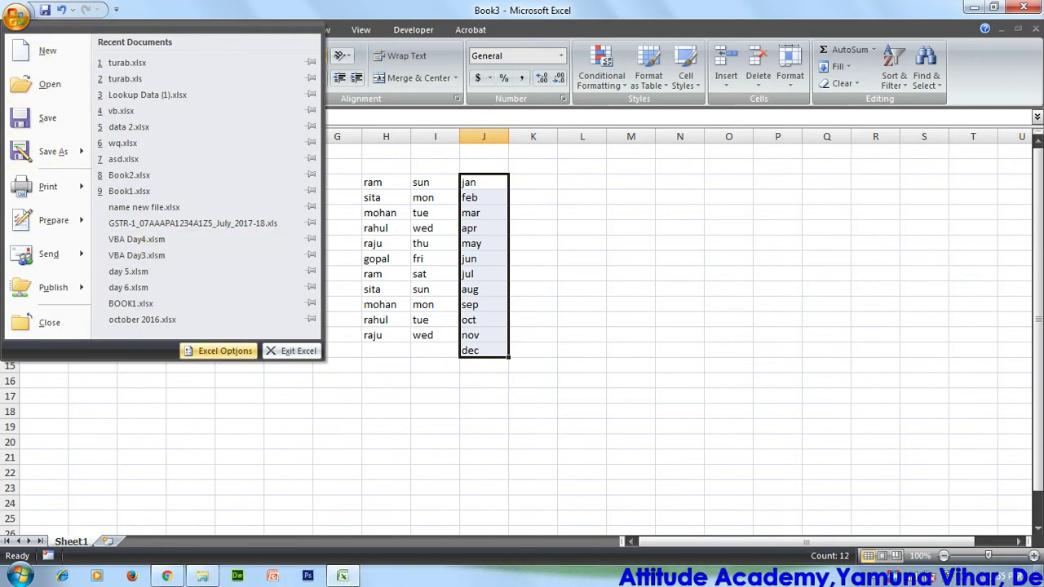
left_click(218, 350)
left_click(436, 169)
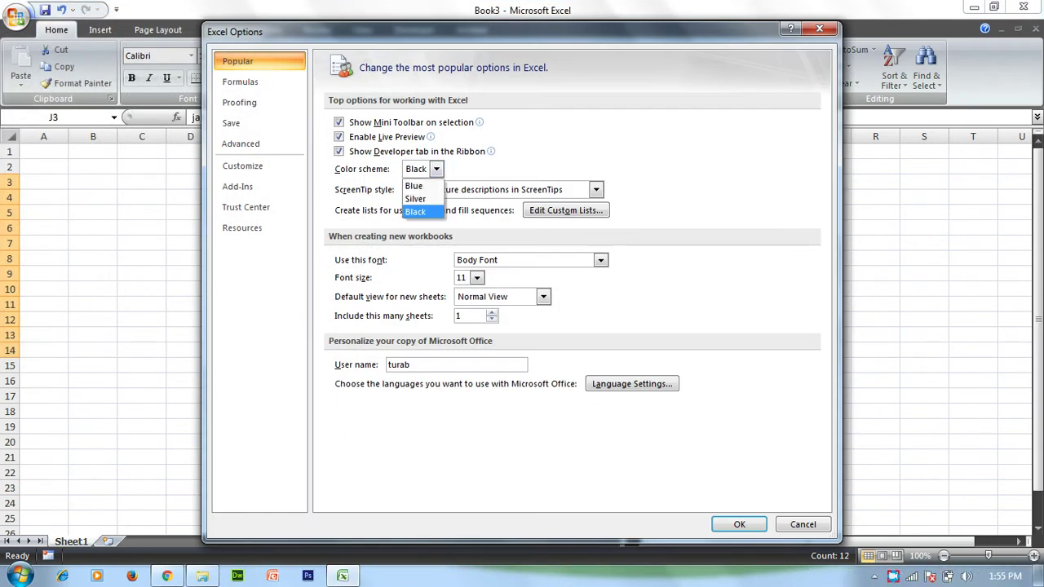
left_click(418, 181)
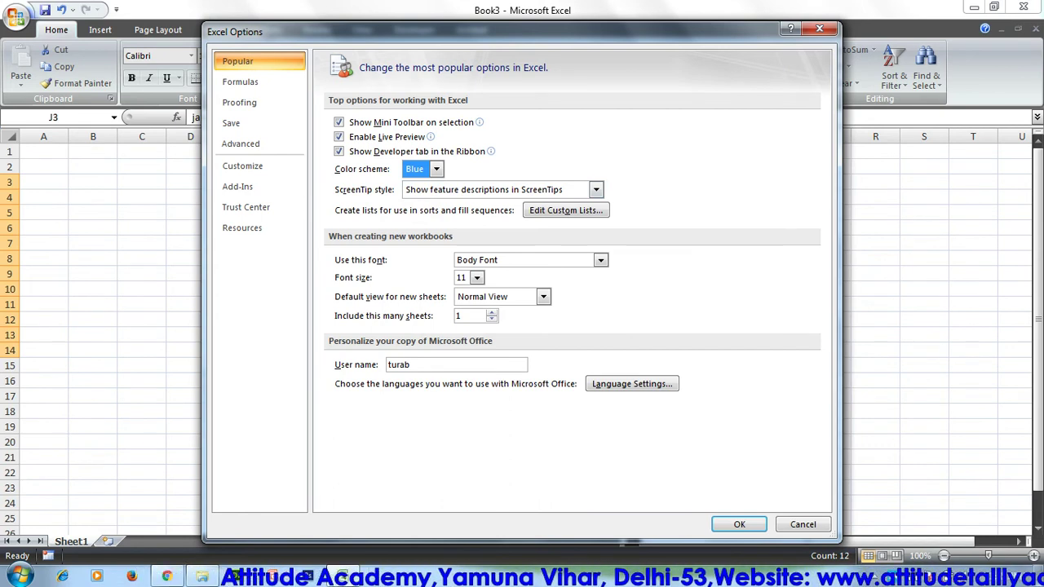
left_click(739, 524)
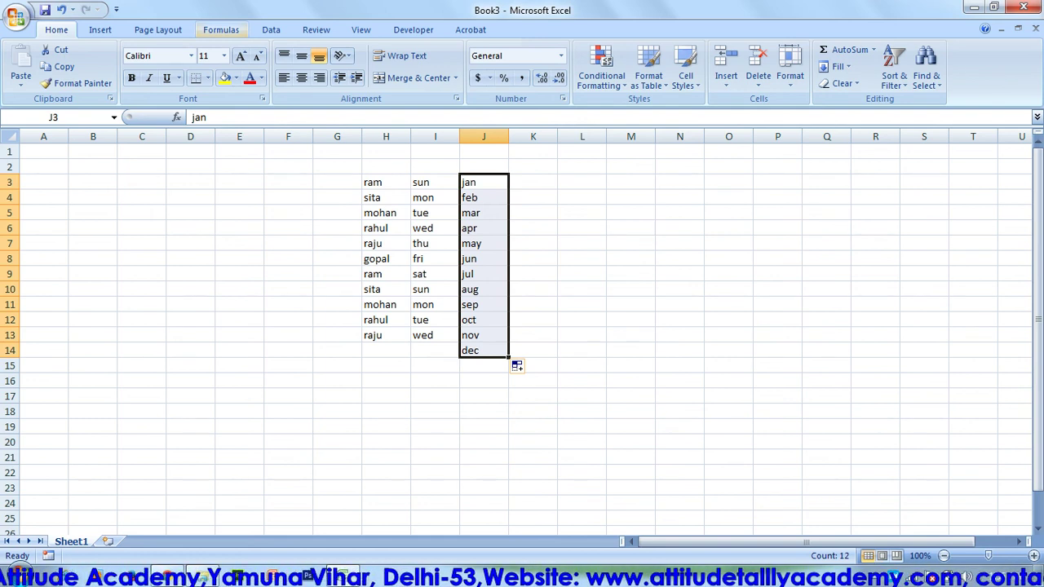
left_click(16, 16)
mouse_move(53, 287)
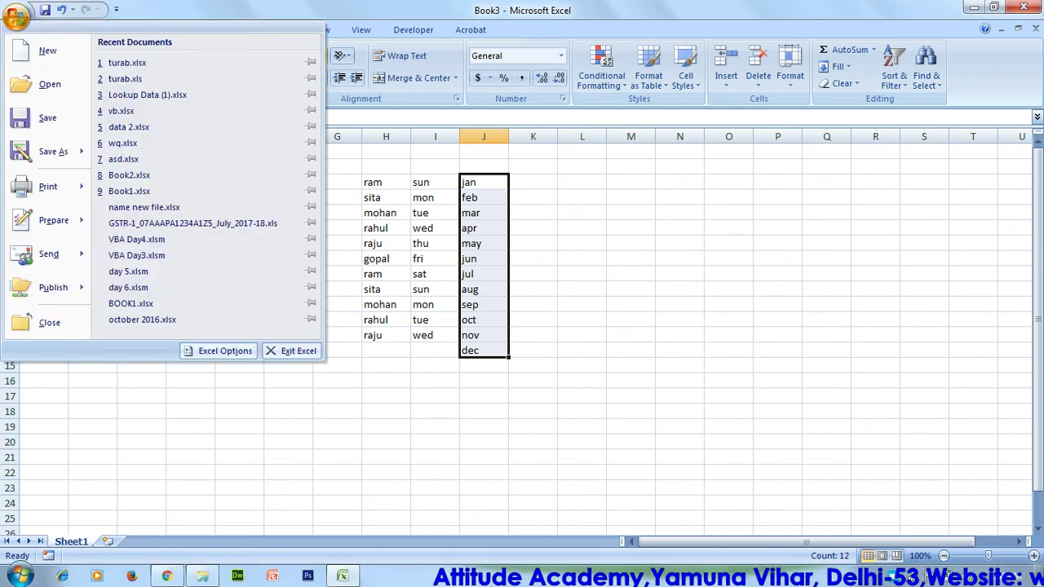
Dismiss the Office menu, select the filled H–J block, and refresh the desktop
left_click(517, 365)
left_click_drag(372, 182, 484, 381)
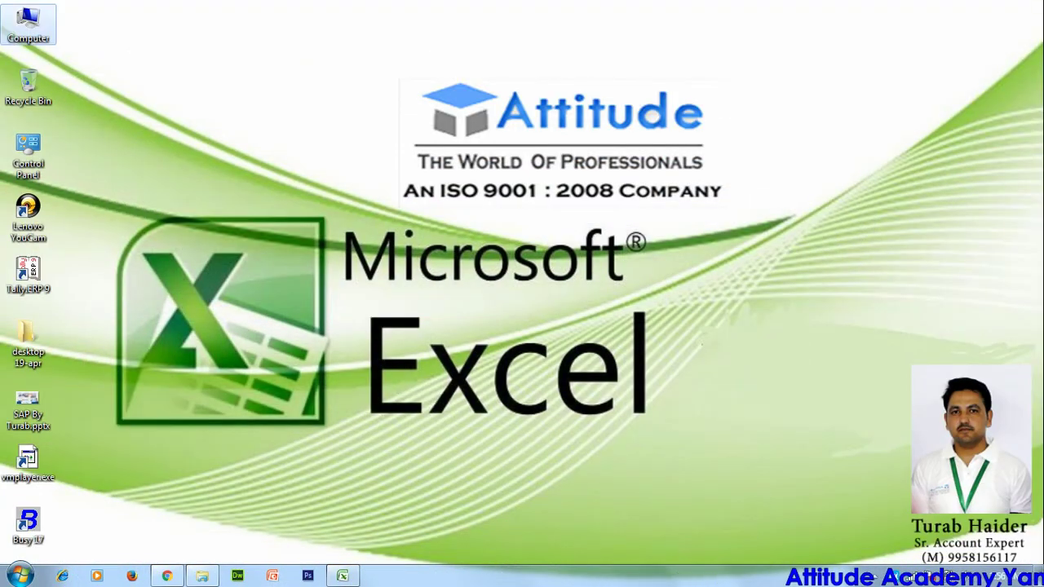
right_click(478, 155)
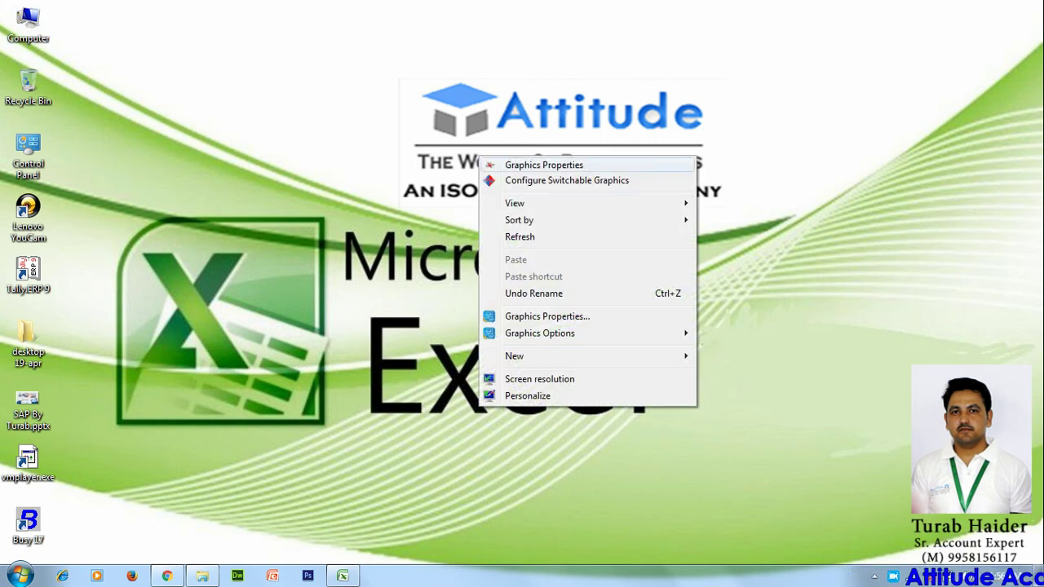
left_click(520, 236)
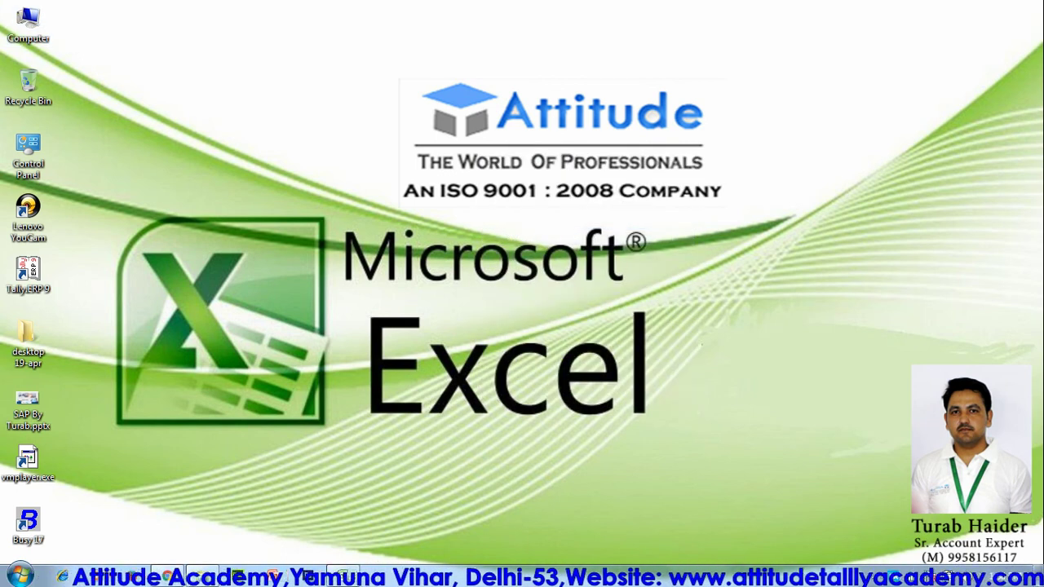